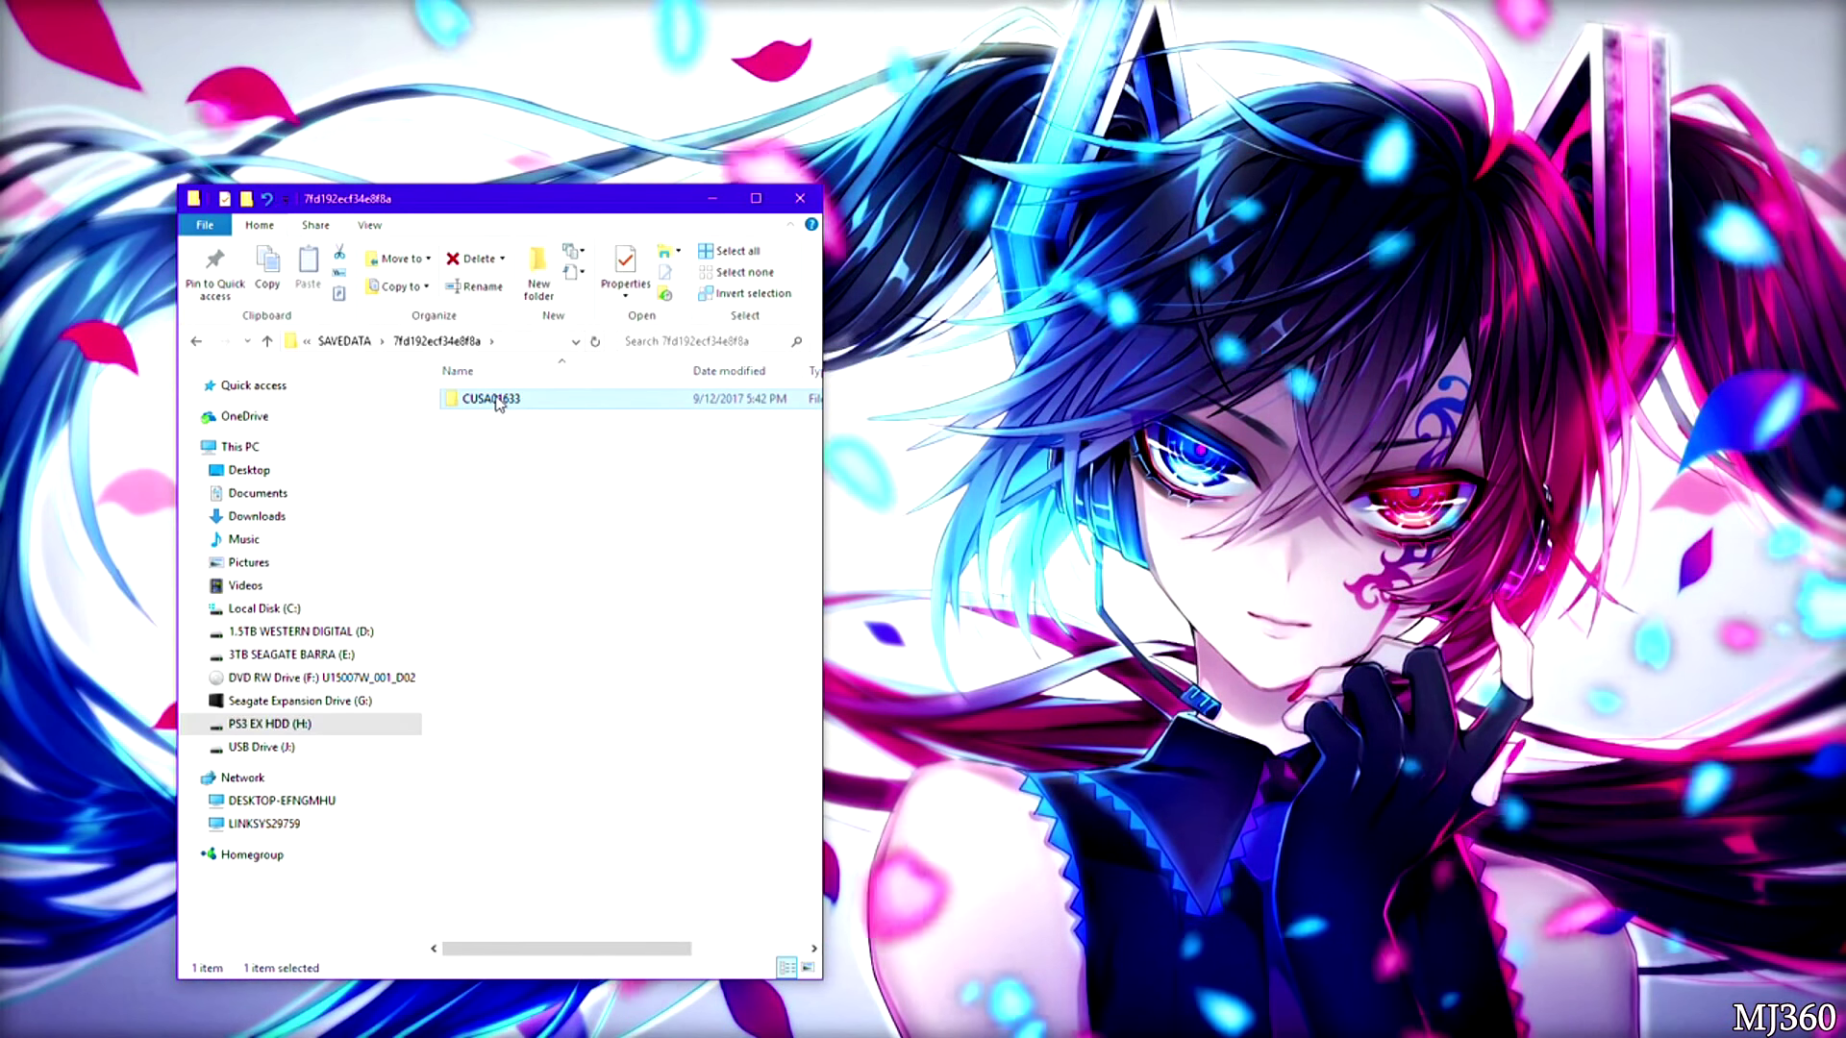
{"action": "right_click", "coordinate": [500, 402]}
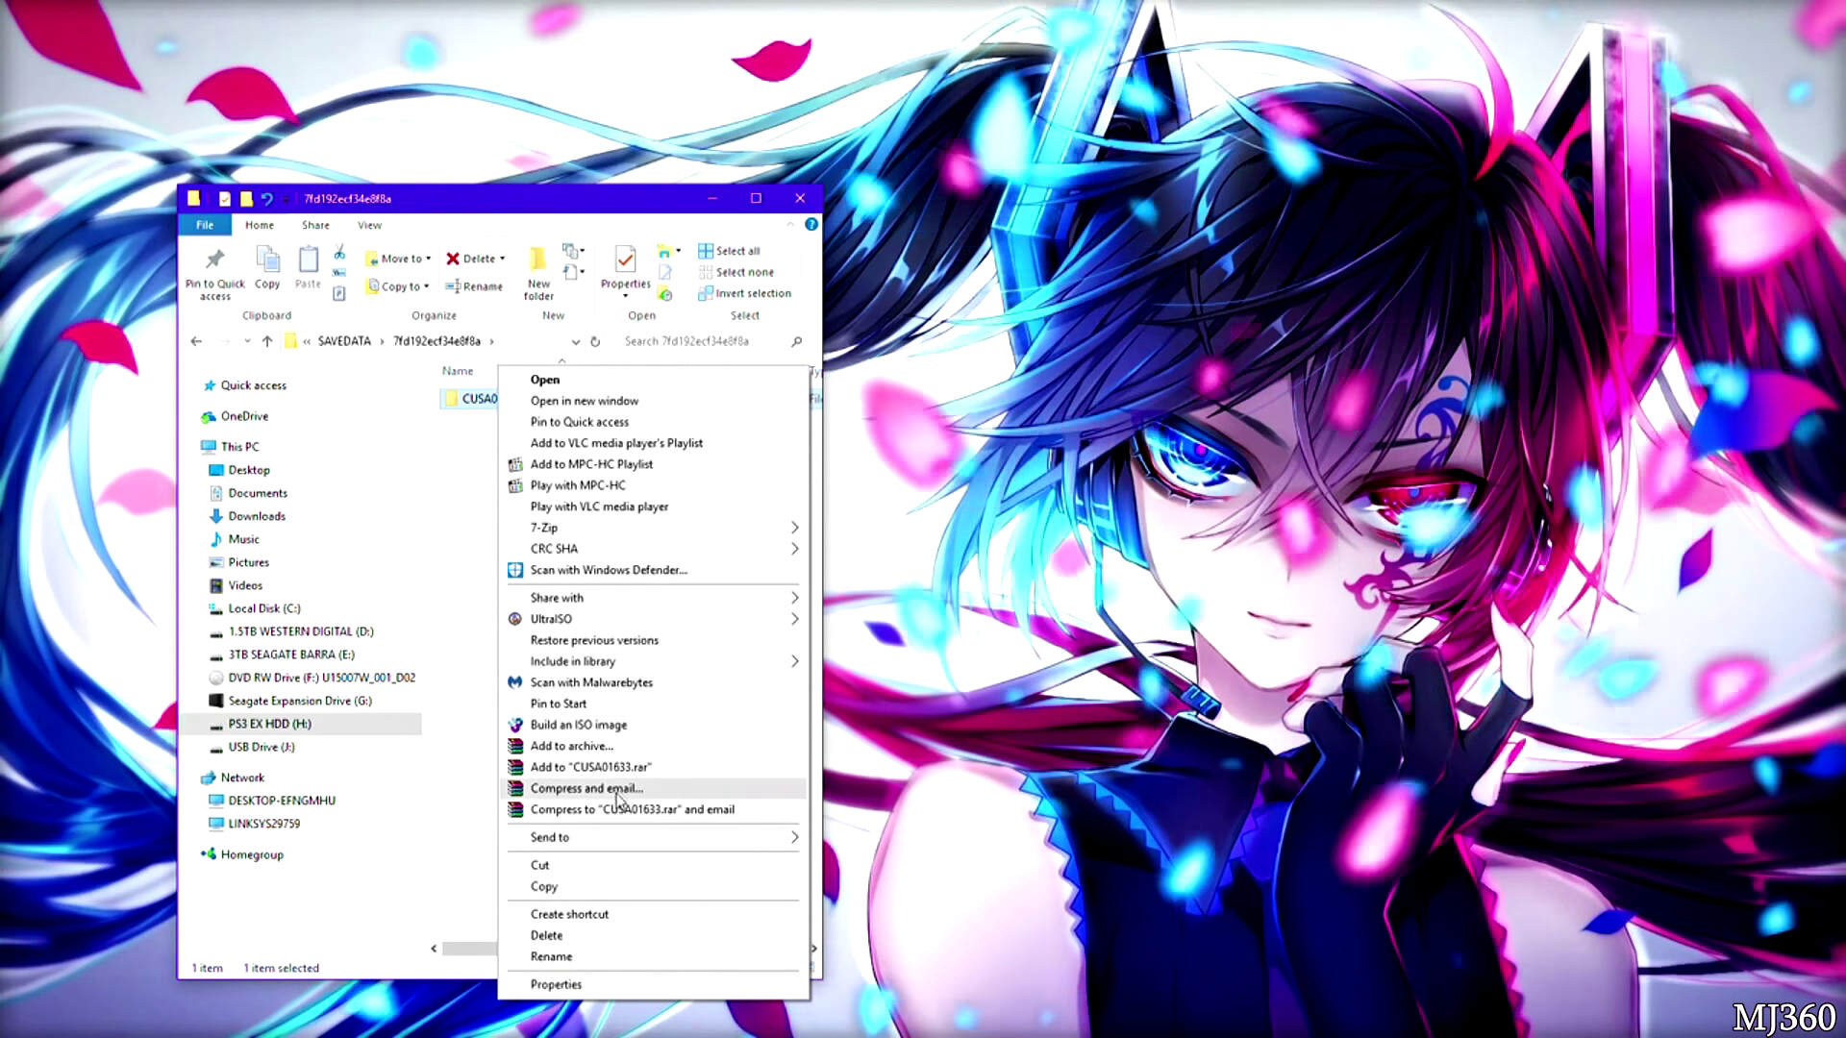
{"action": "left_click", "coordinate": [543, 887]}
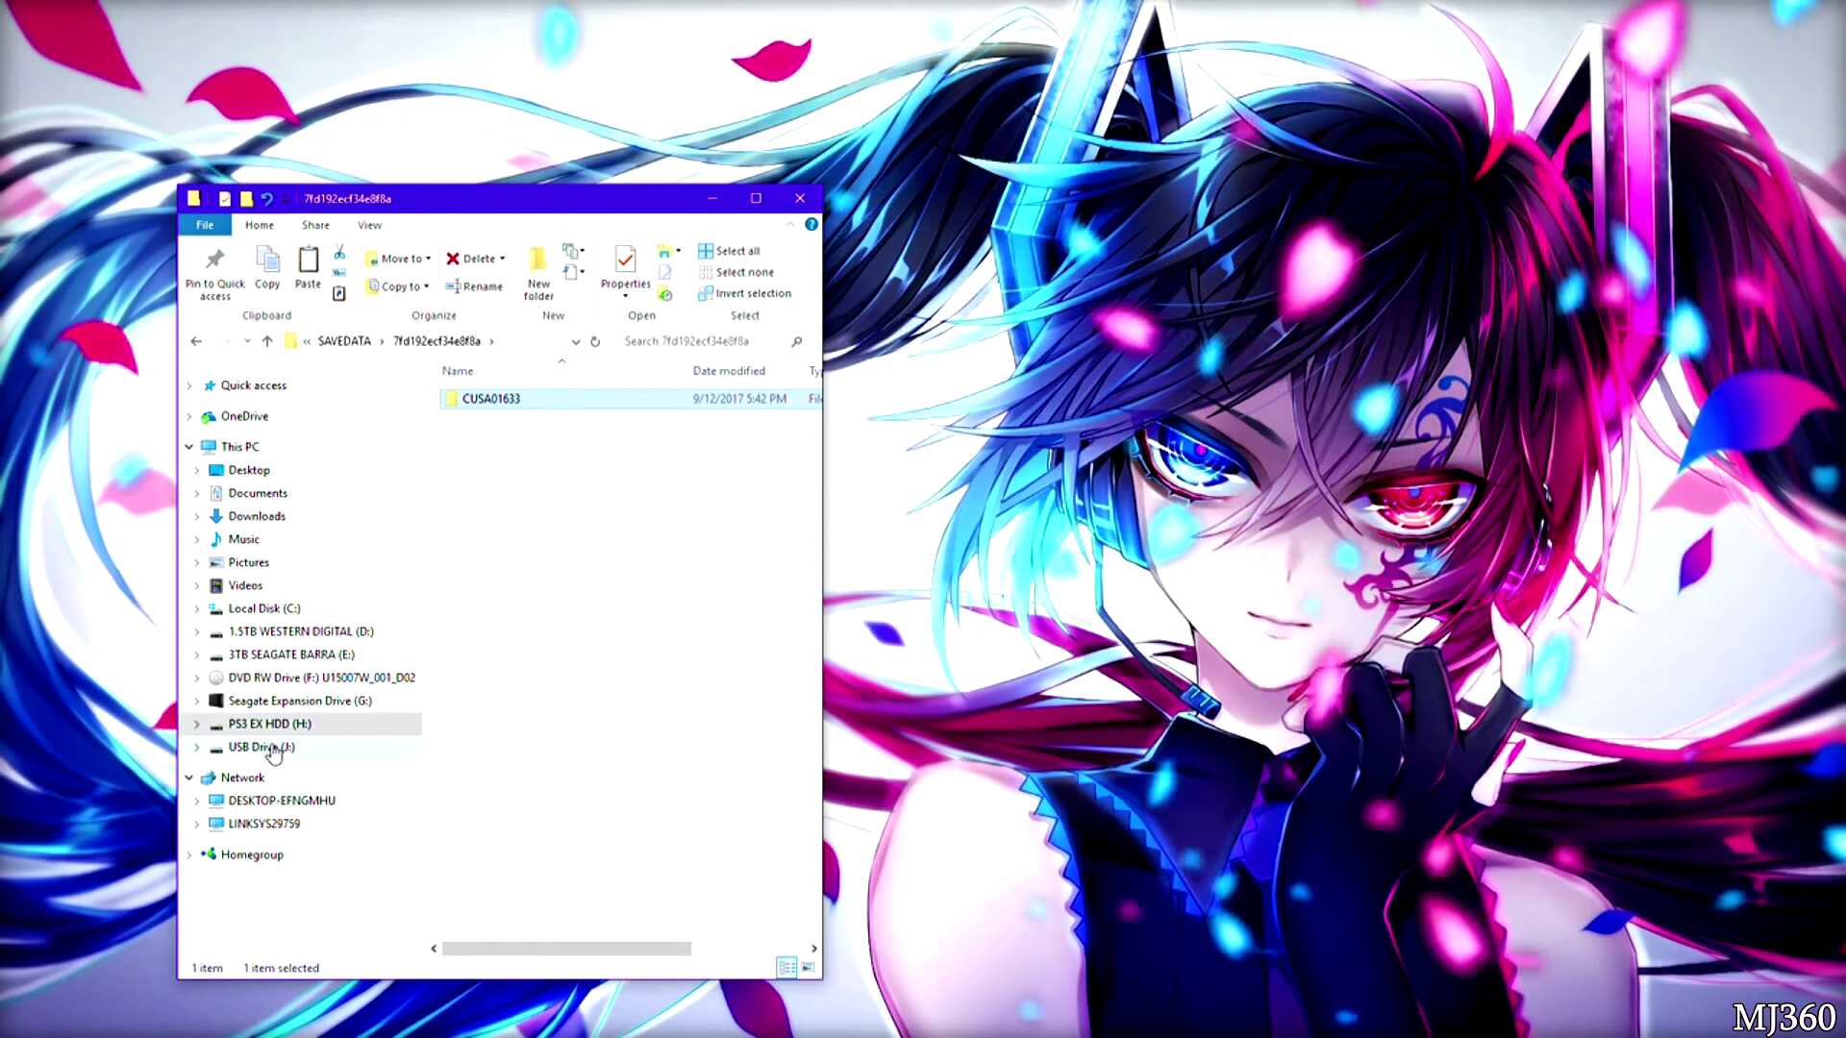
{"action": "left_click", "coordinate": [261, 748]}
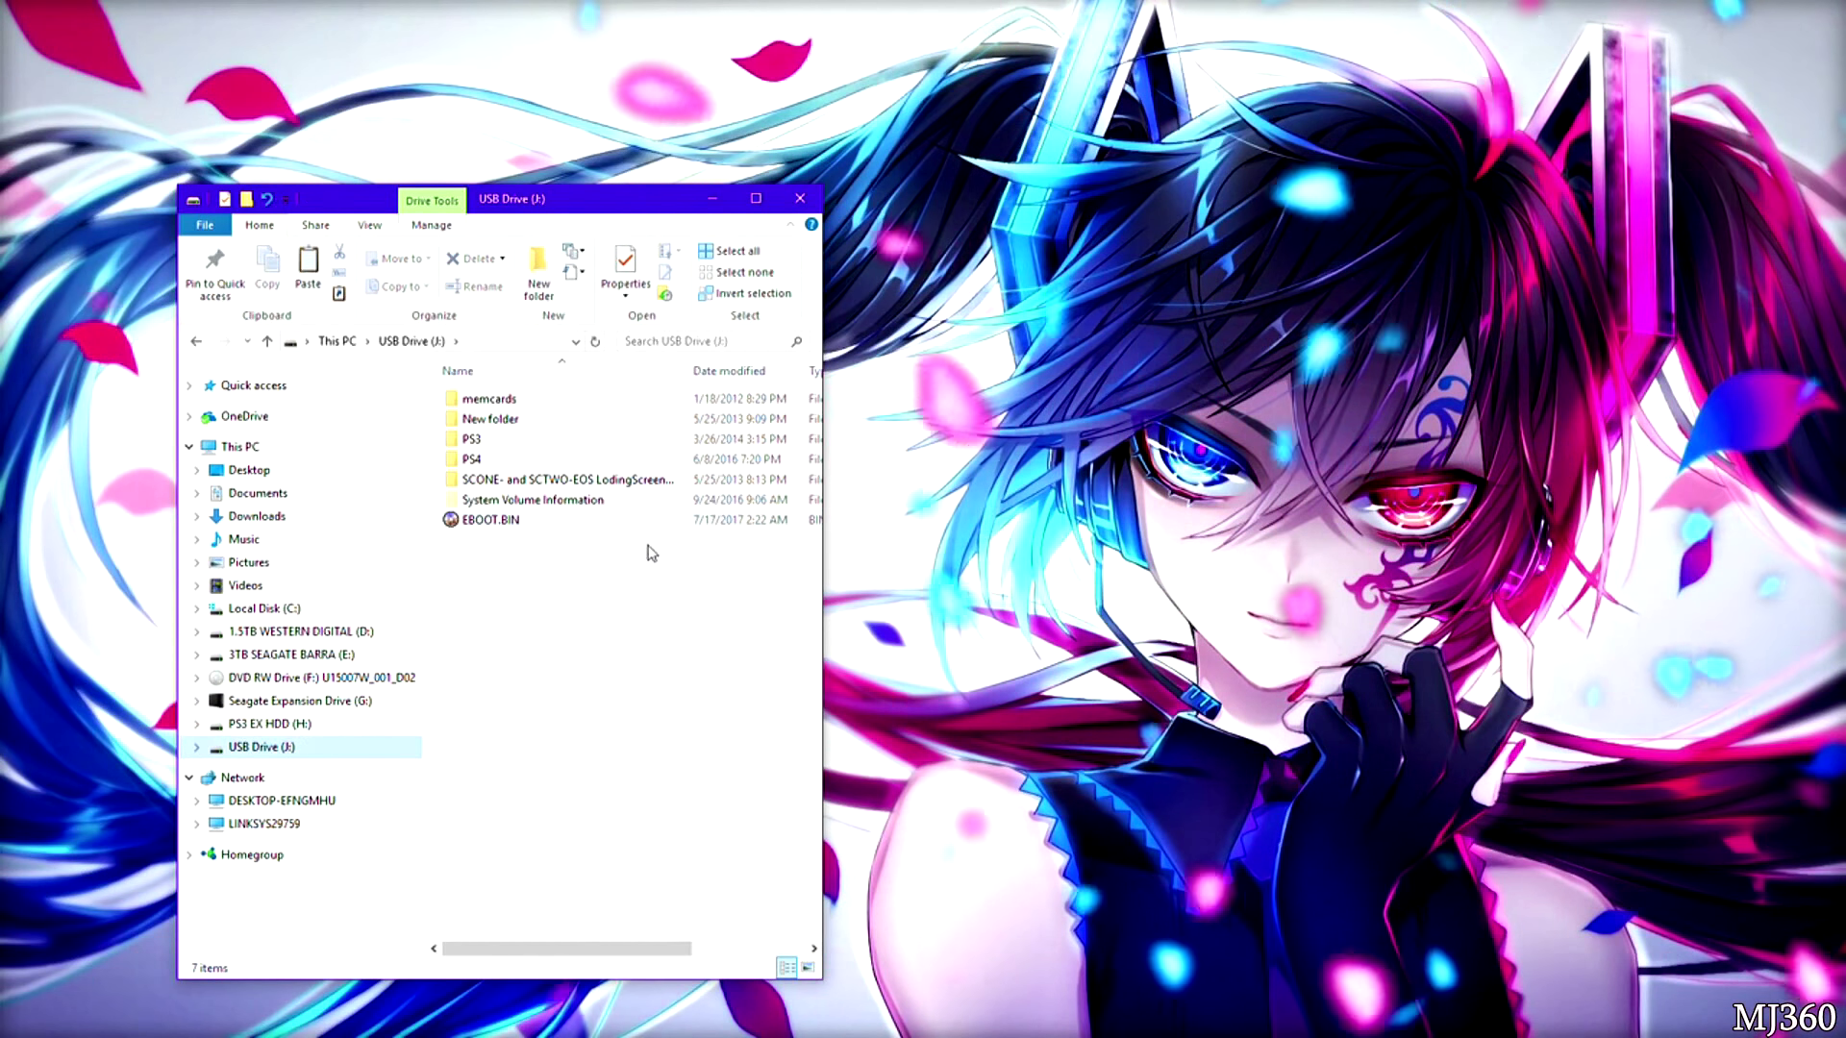
{"action": "double_click", "coordinate": [500, 458]}
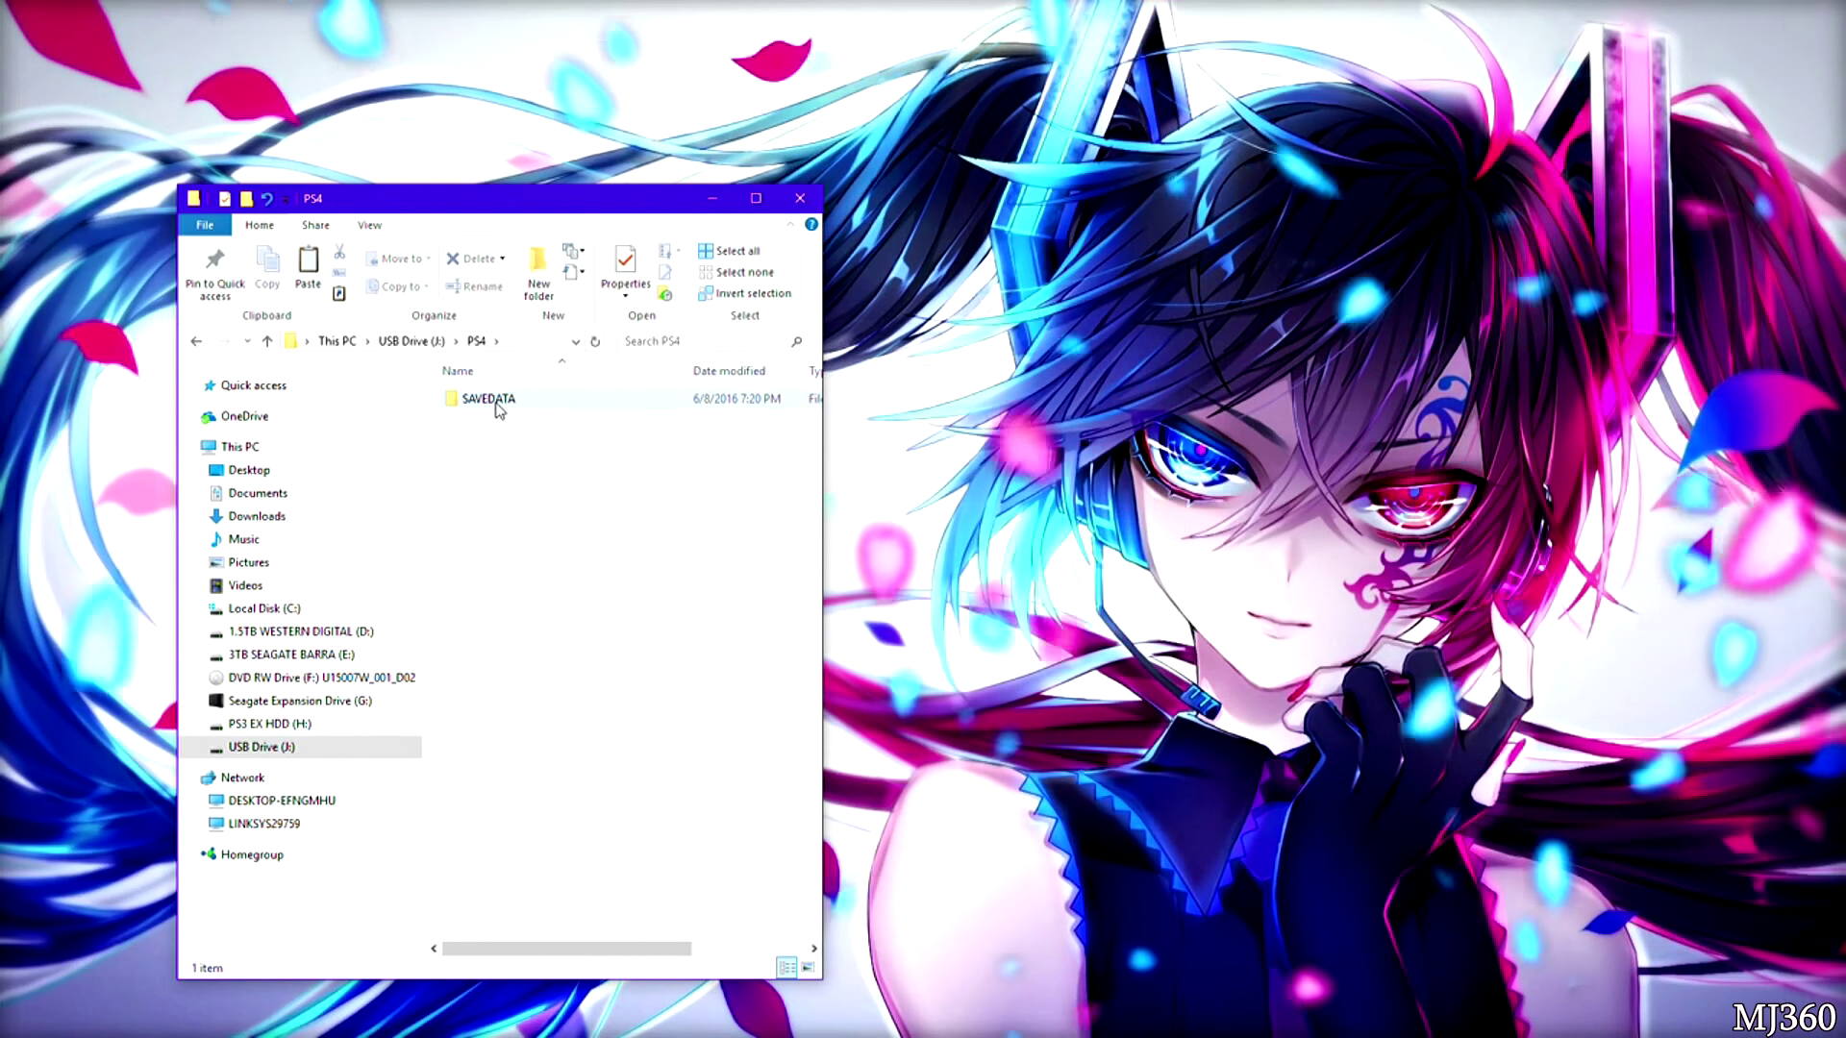
{"action": "double_click", "coordinate": [498, 399]}
{"action": "left_click", "coordinate": [500, 399]}
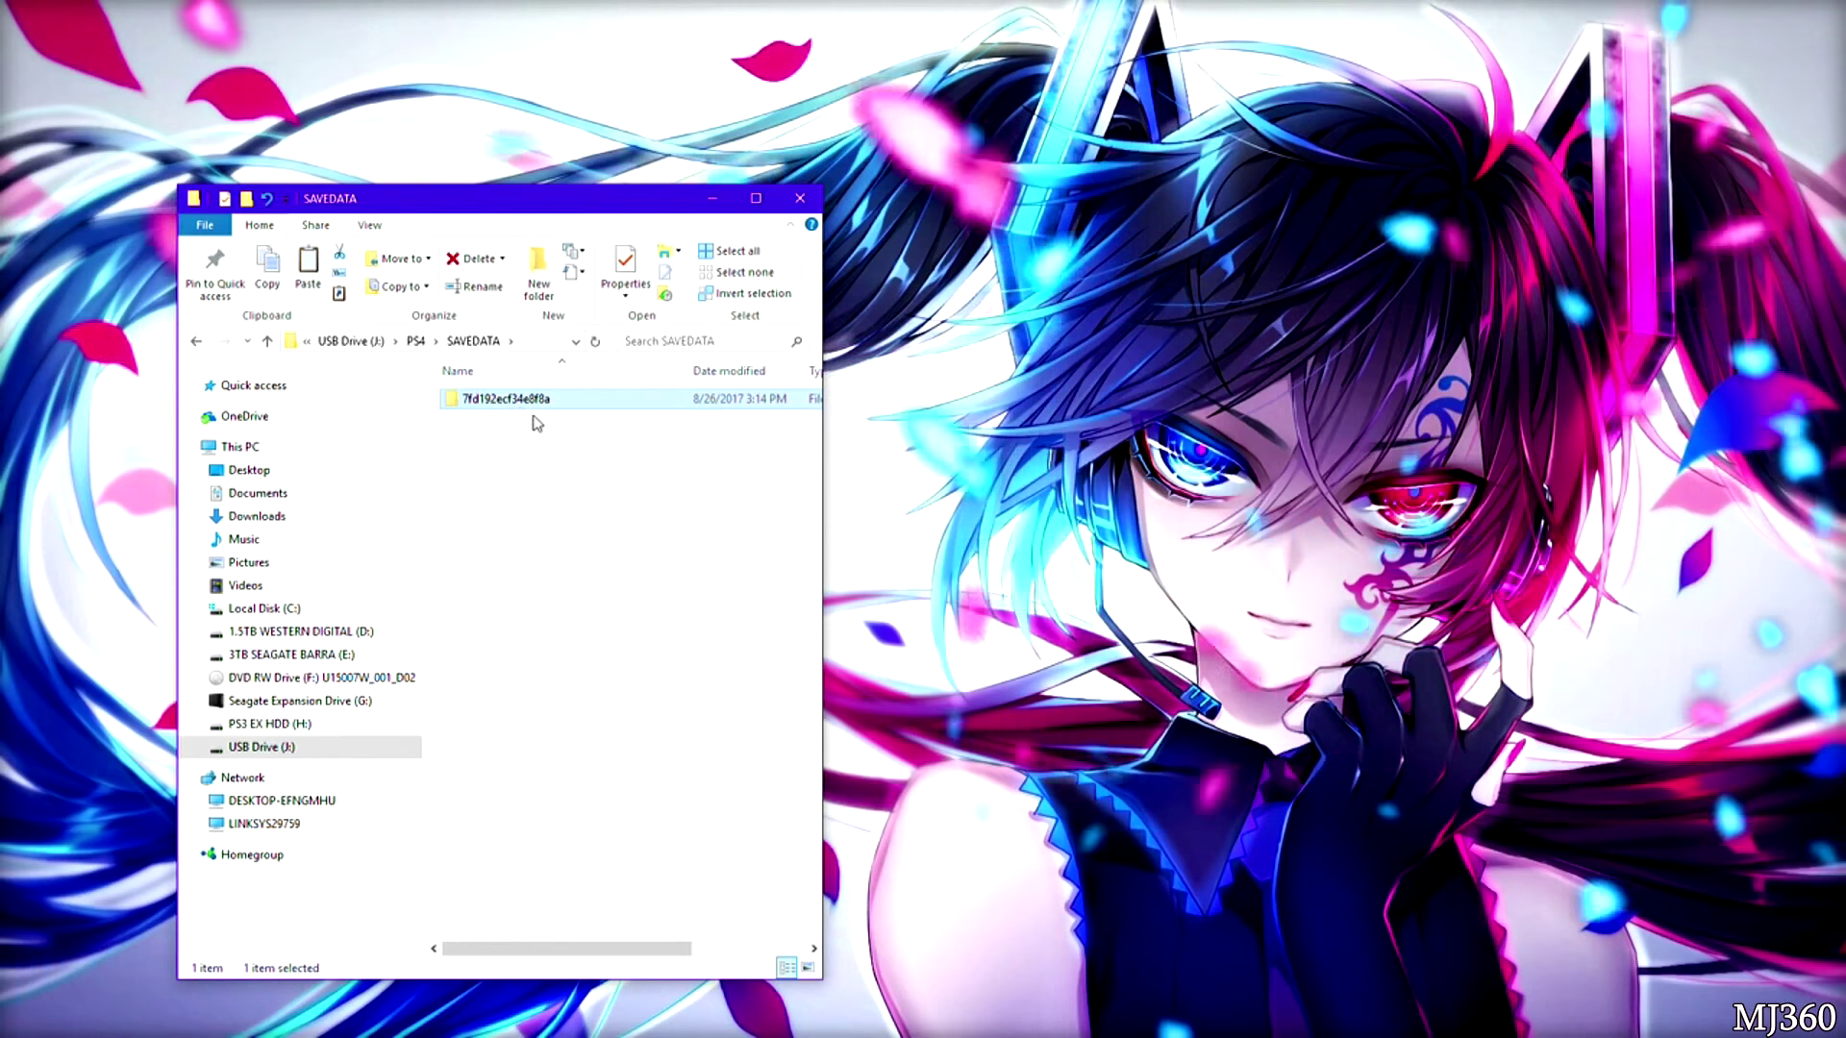
{"action": "double_click", "coordinate": [487, 400]}
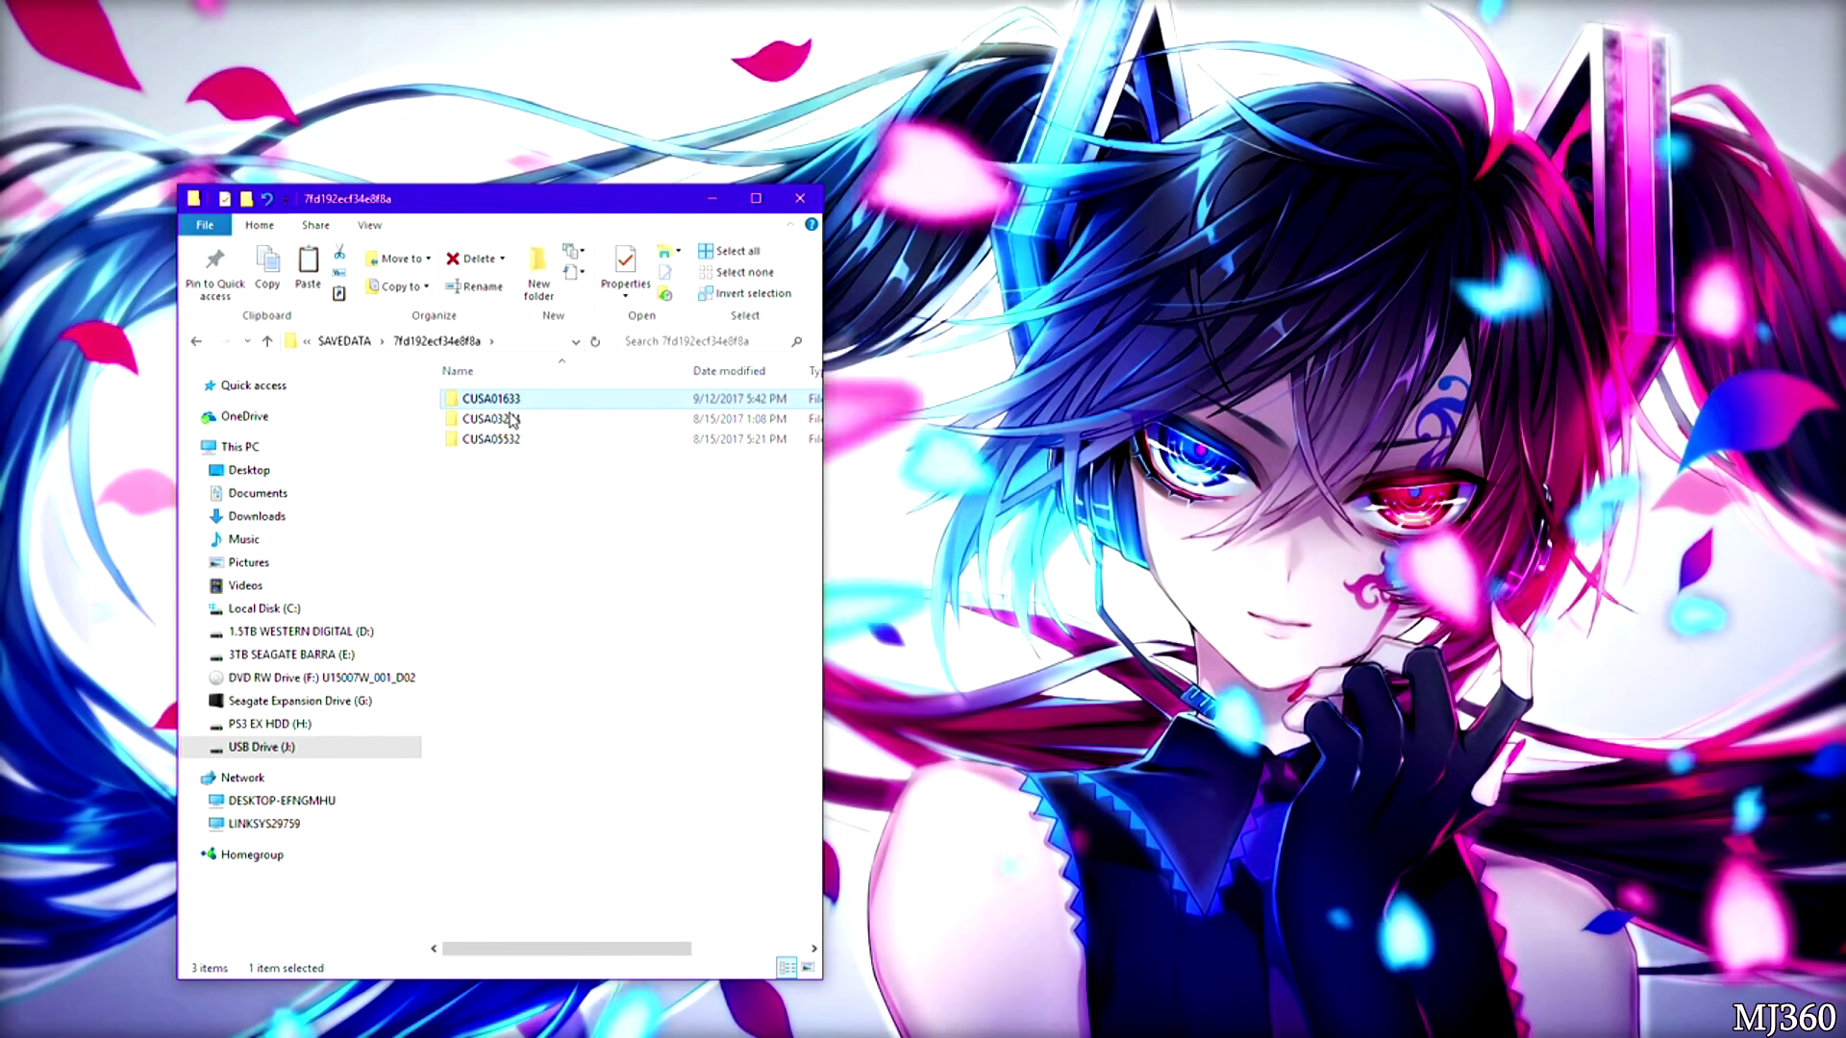
Replace the existing CUSA01633 folder on the USB drive with the copied one and minimize the file window.
{"action": "right_click", "coordinate": [491, 500]}
{"action": "left_click", "coordinate": [508, 402]}
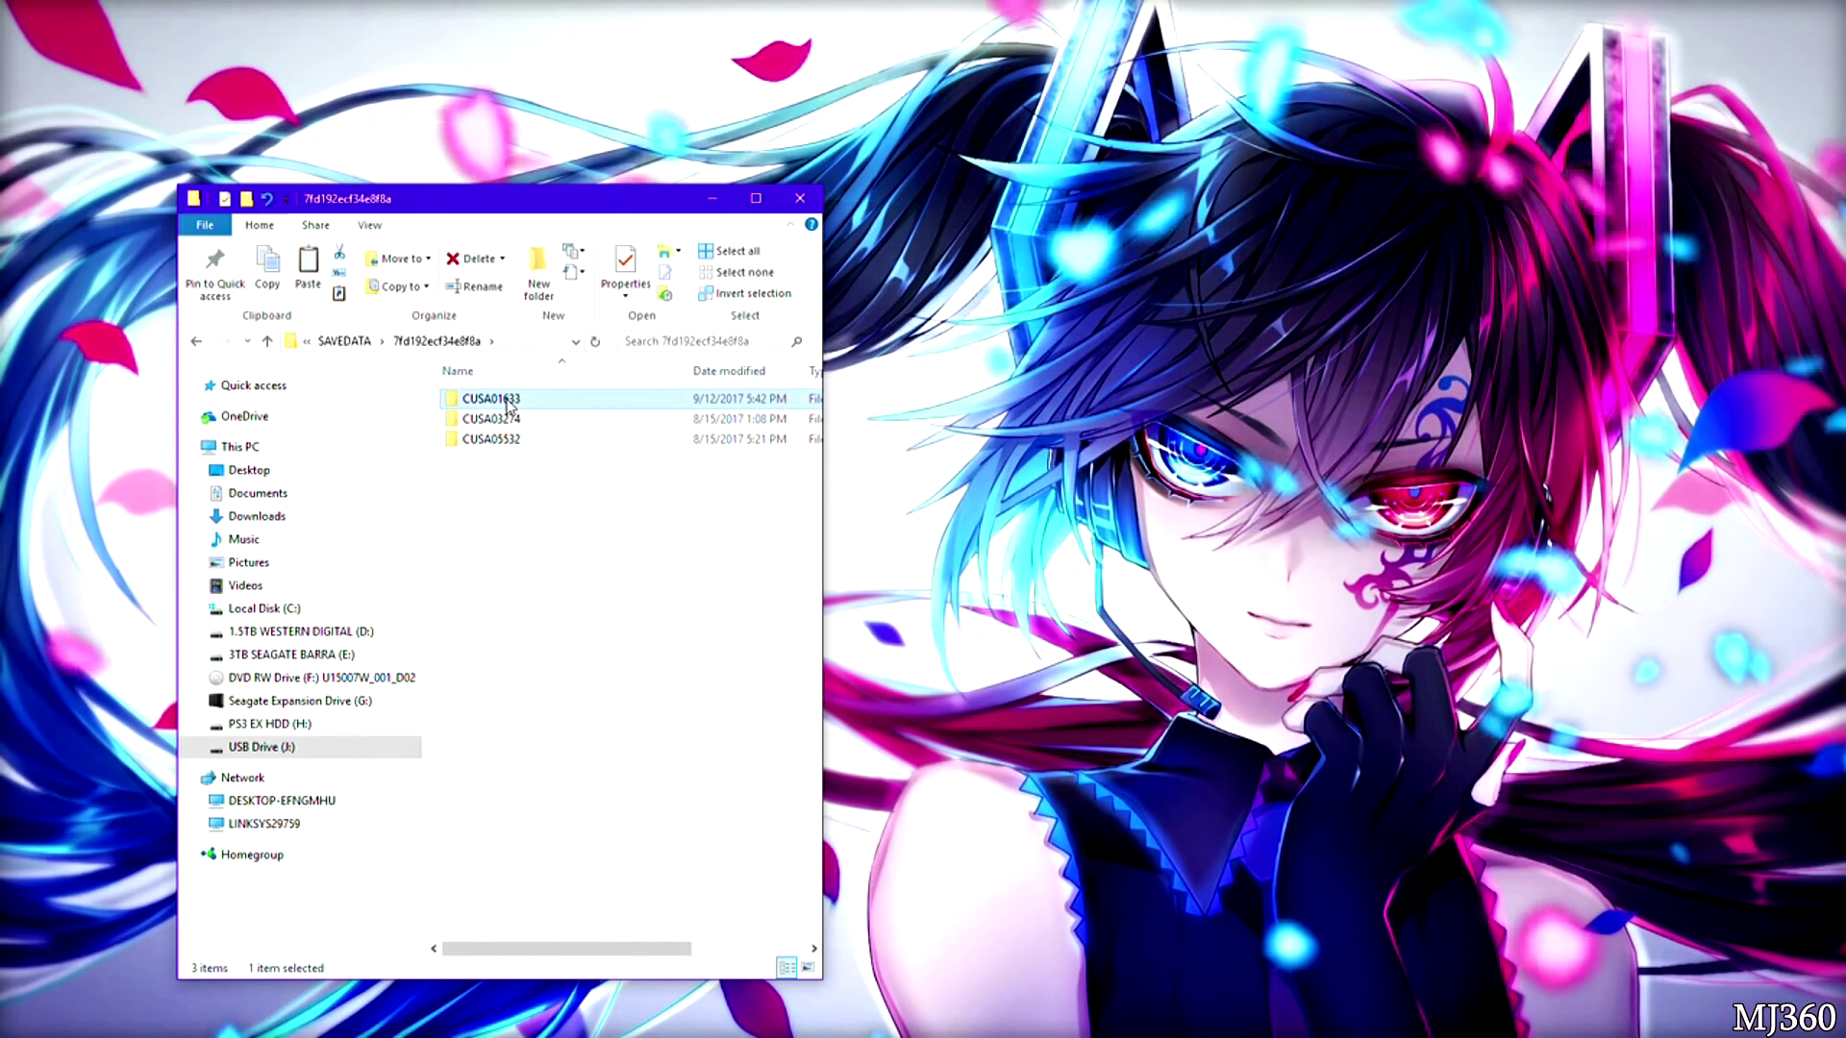
{"action": "right_click", "coordinate": [506, 402]}
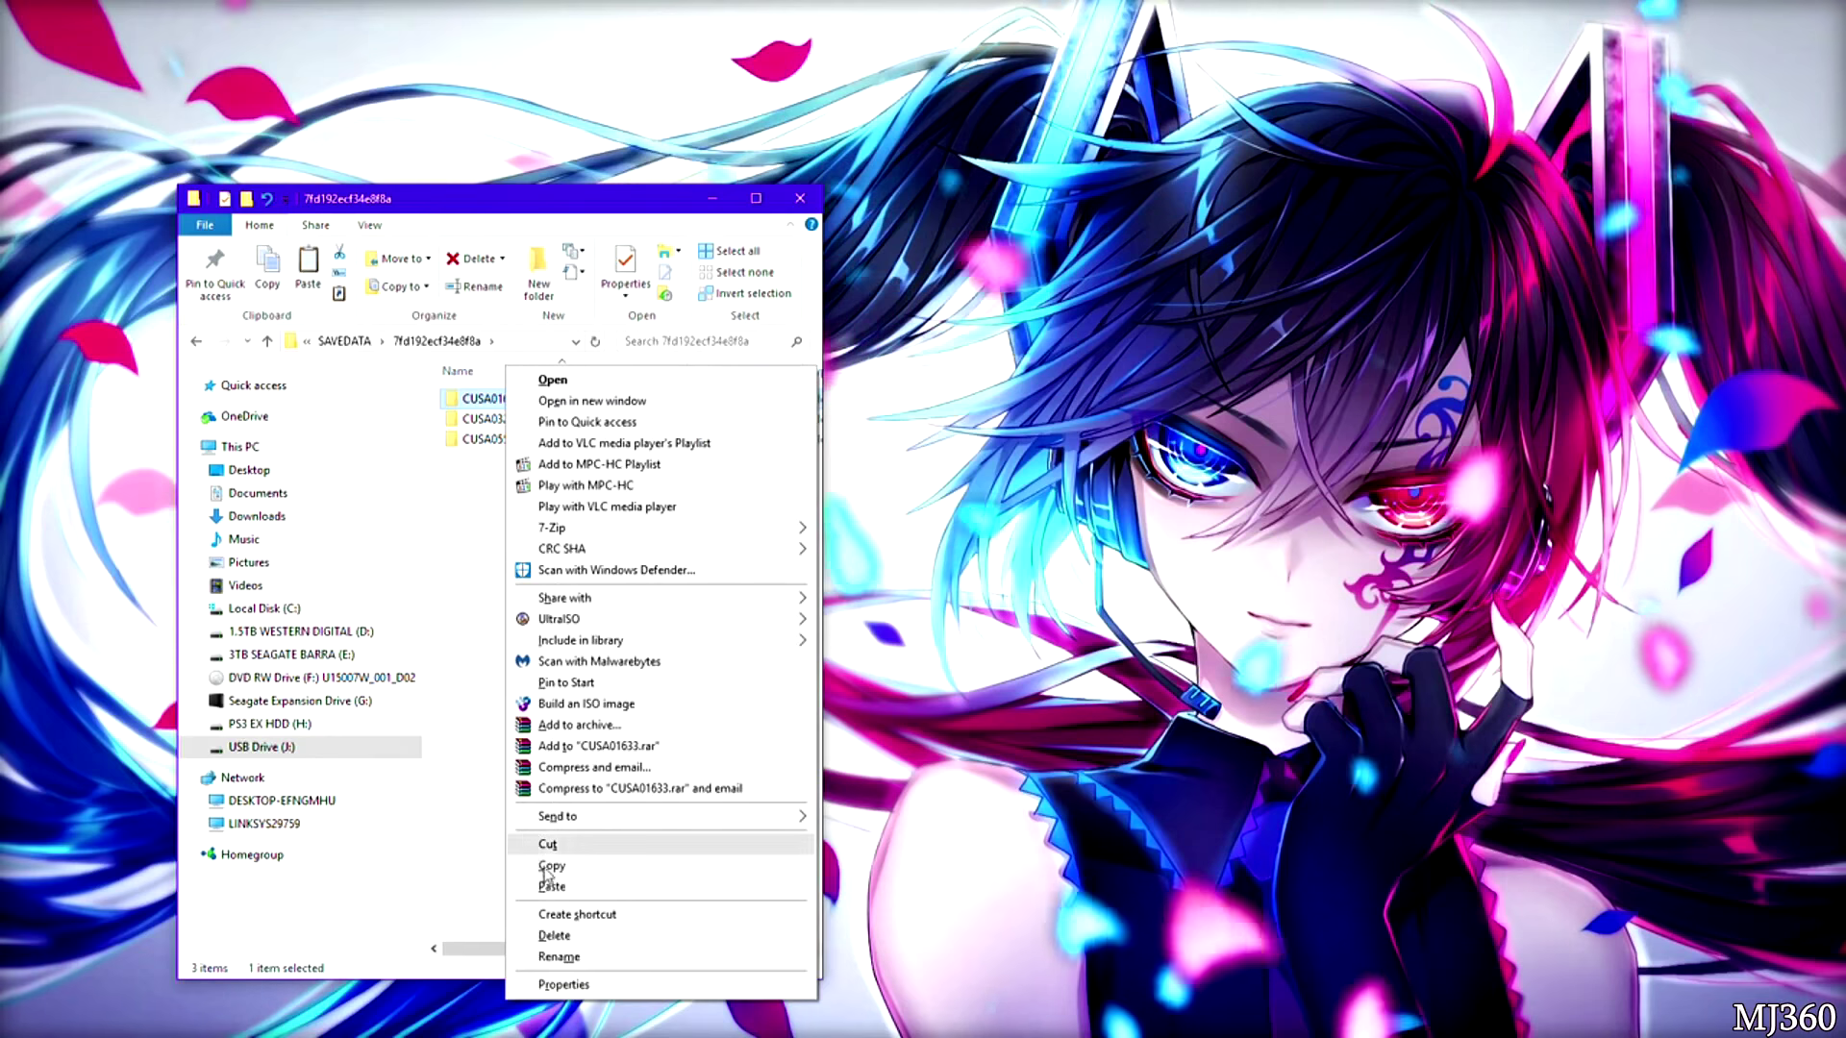
{"action": "left_click", "coordinate": [555, 936]}
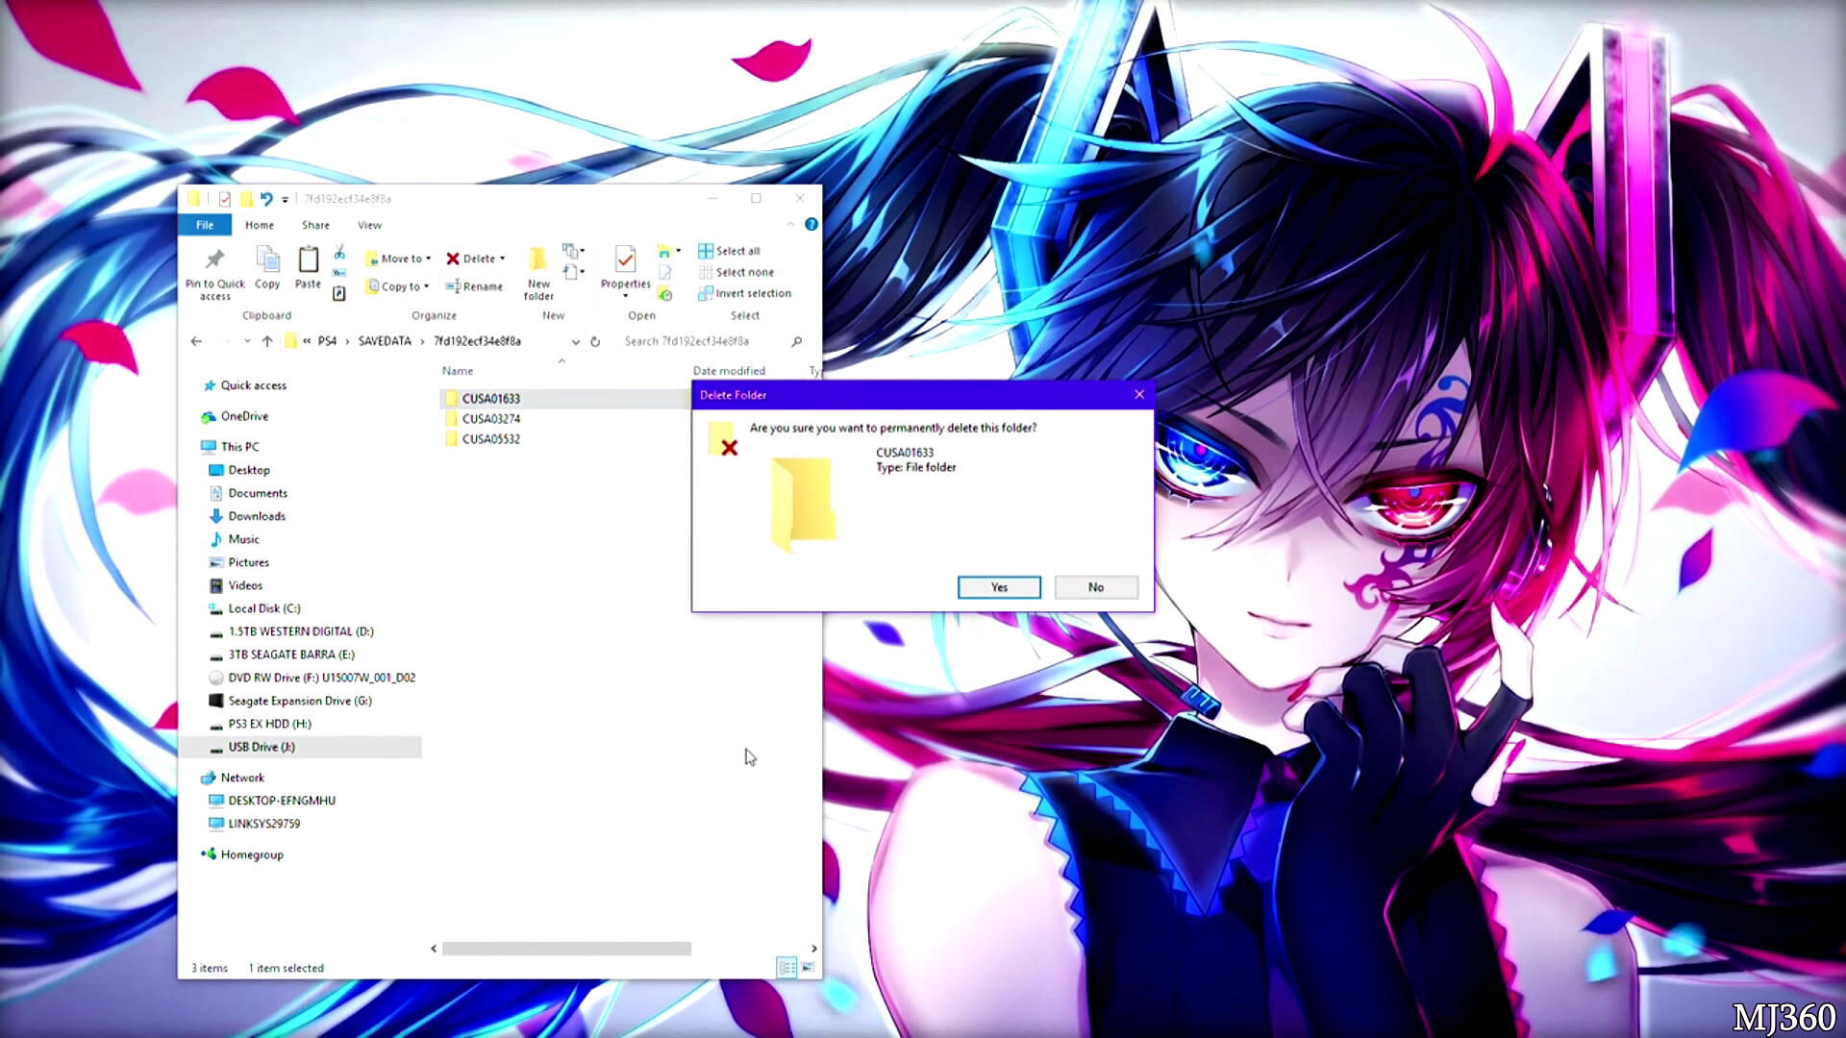
{"action": "left_click", "coordinate": [1005, 589]}
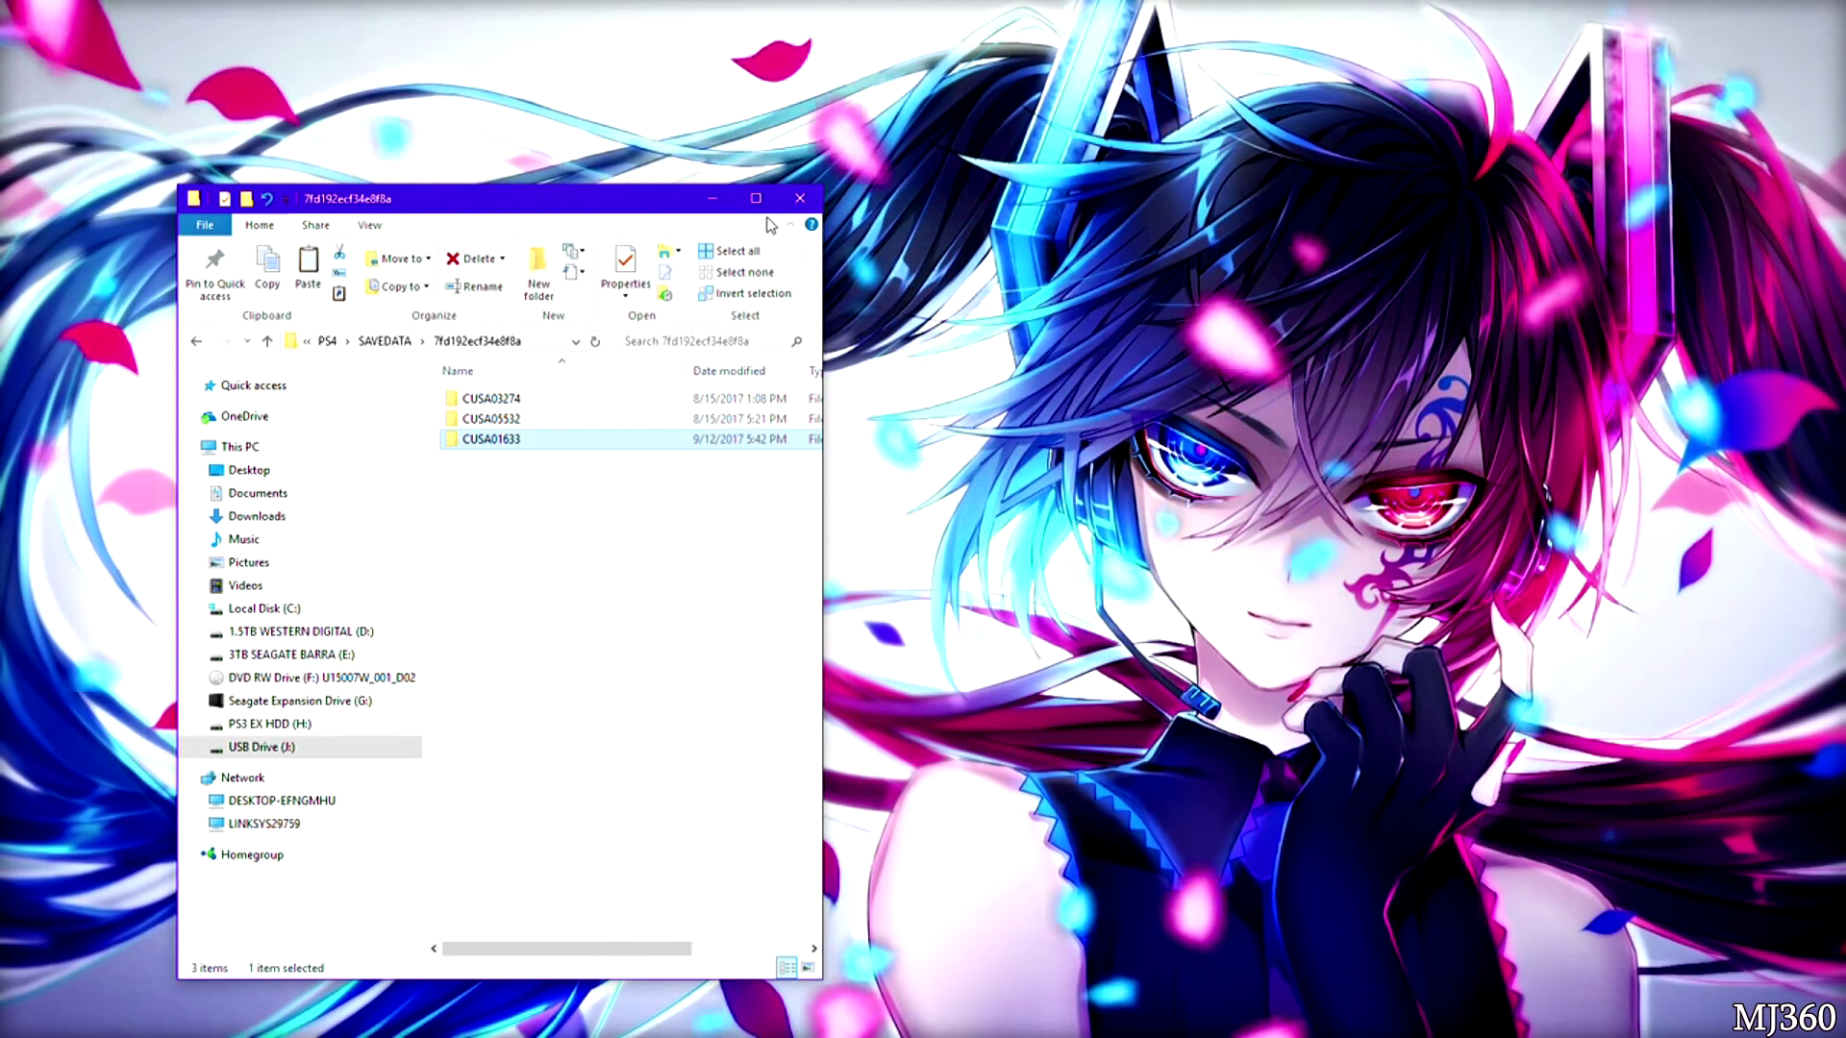
{"action": "left_click", "coordinate": [713, 200]}
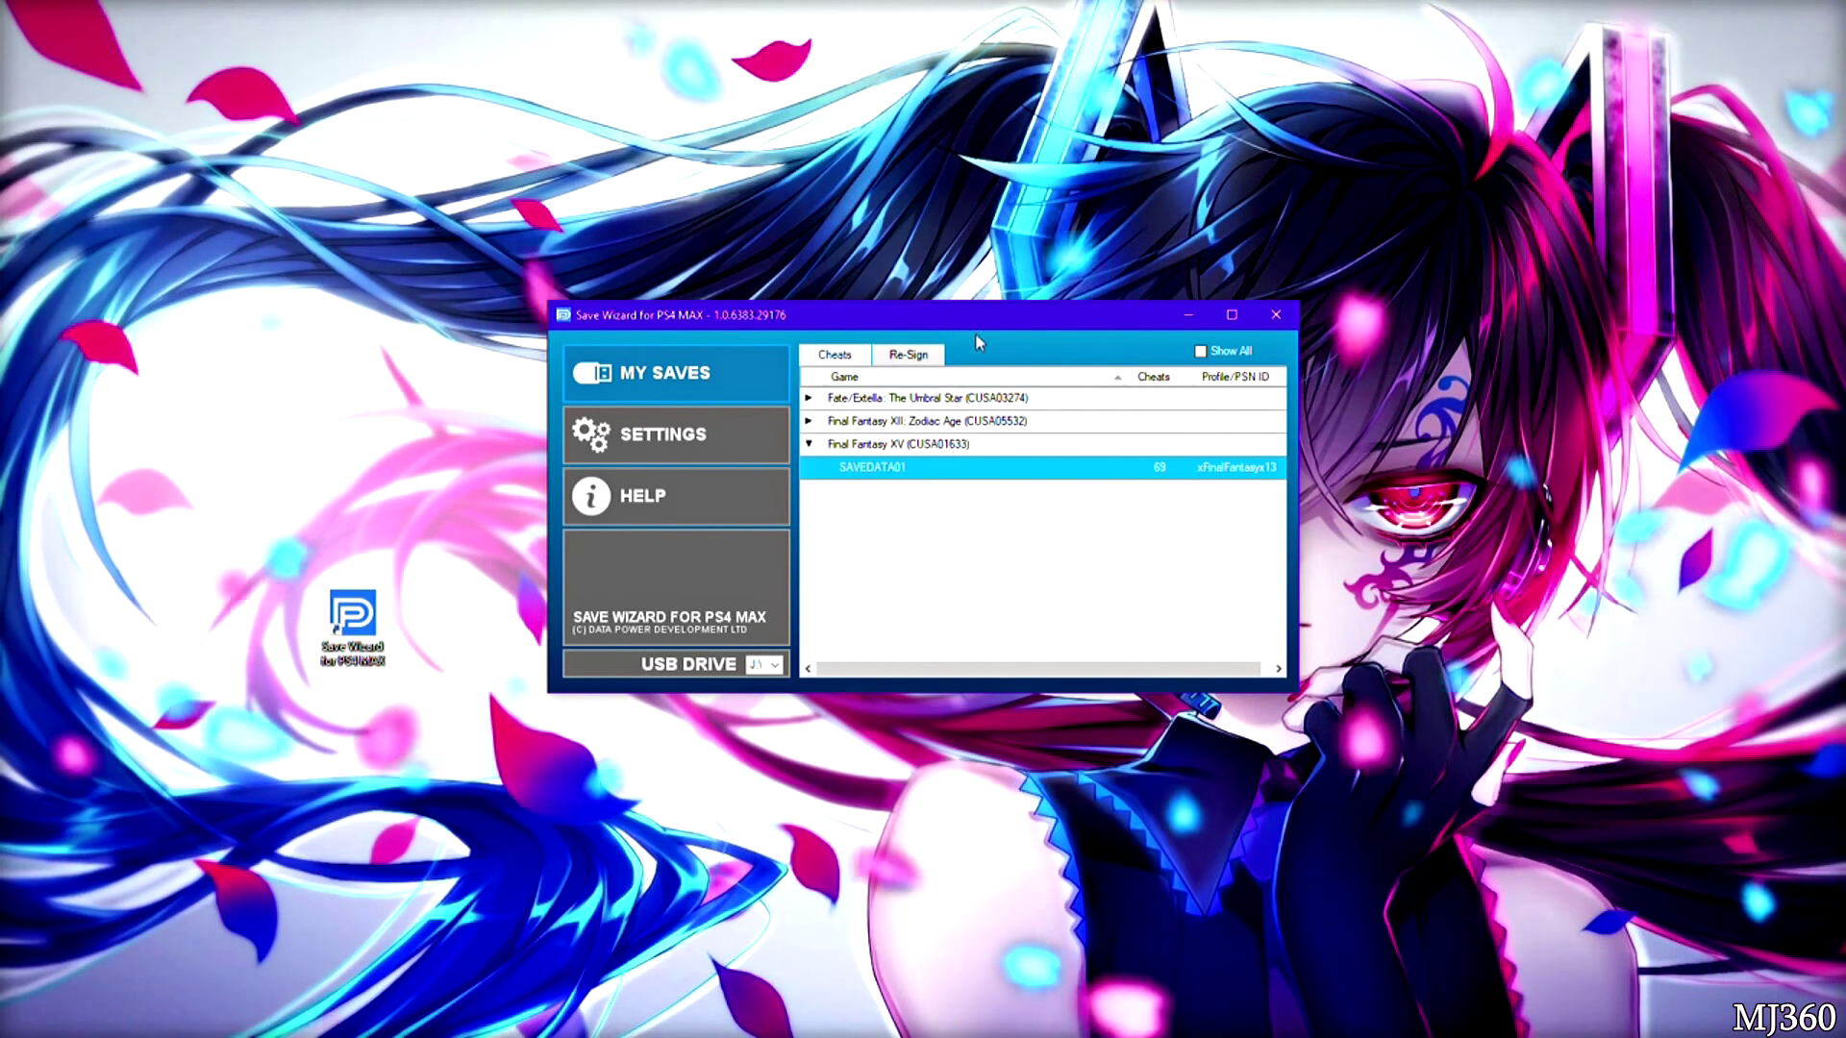
{"action": "left_click_drag", "start_coordinate": [884, 319], "coordinate": [759, 333]}
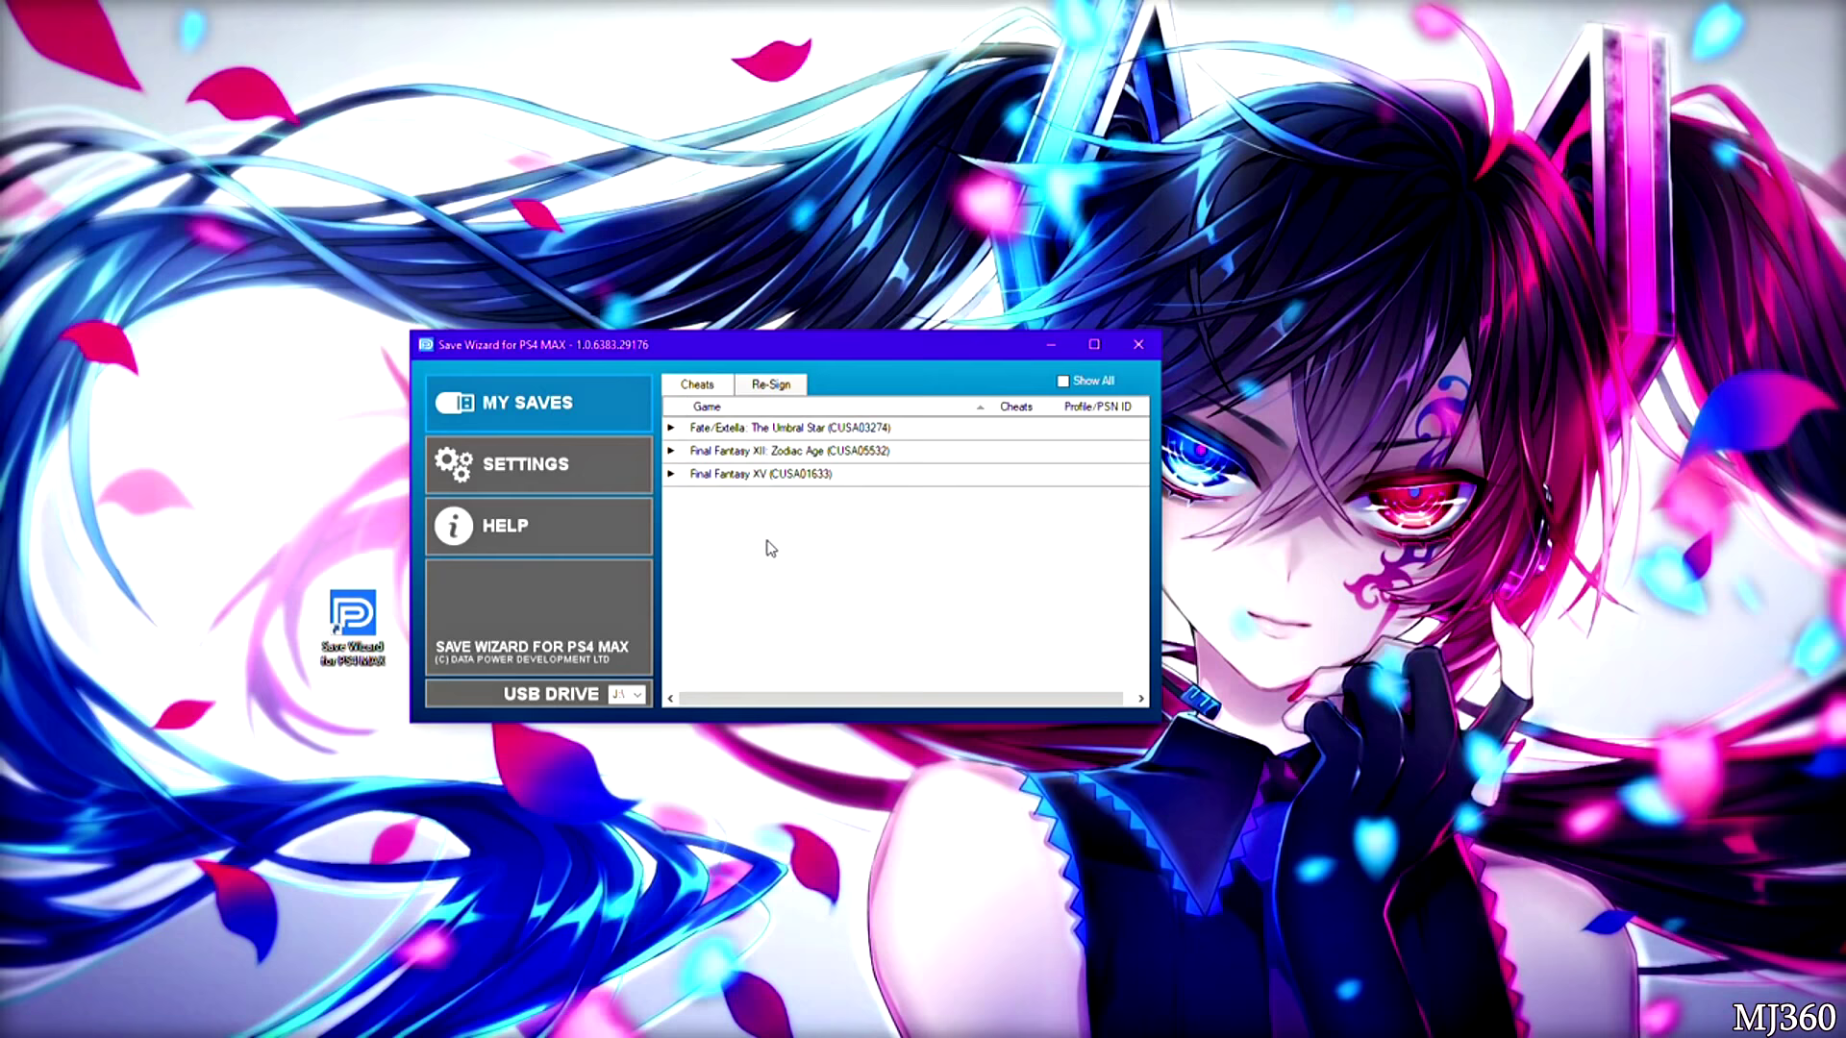
{"action": "left_click", "coordinate": [831, 474]}
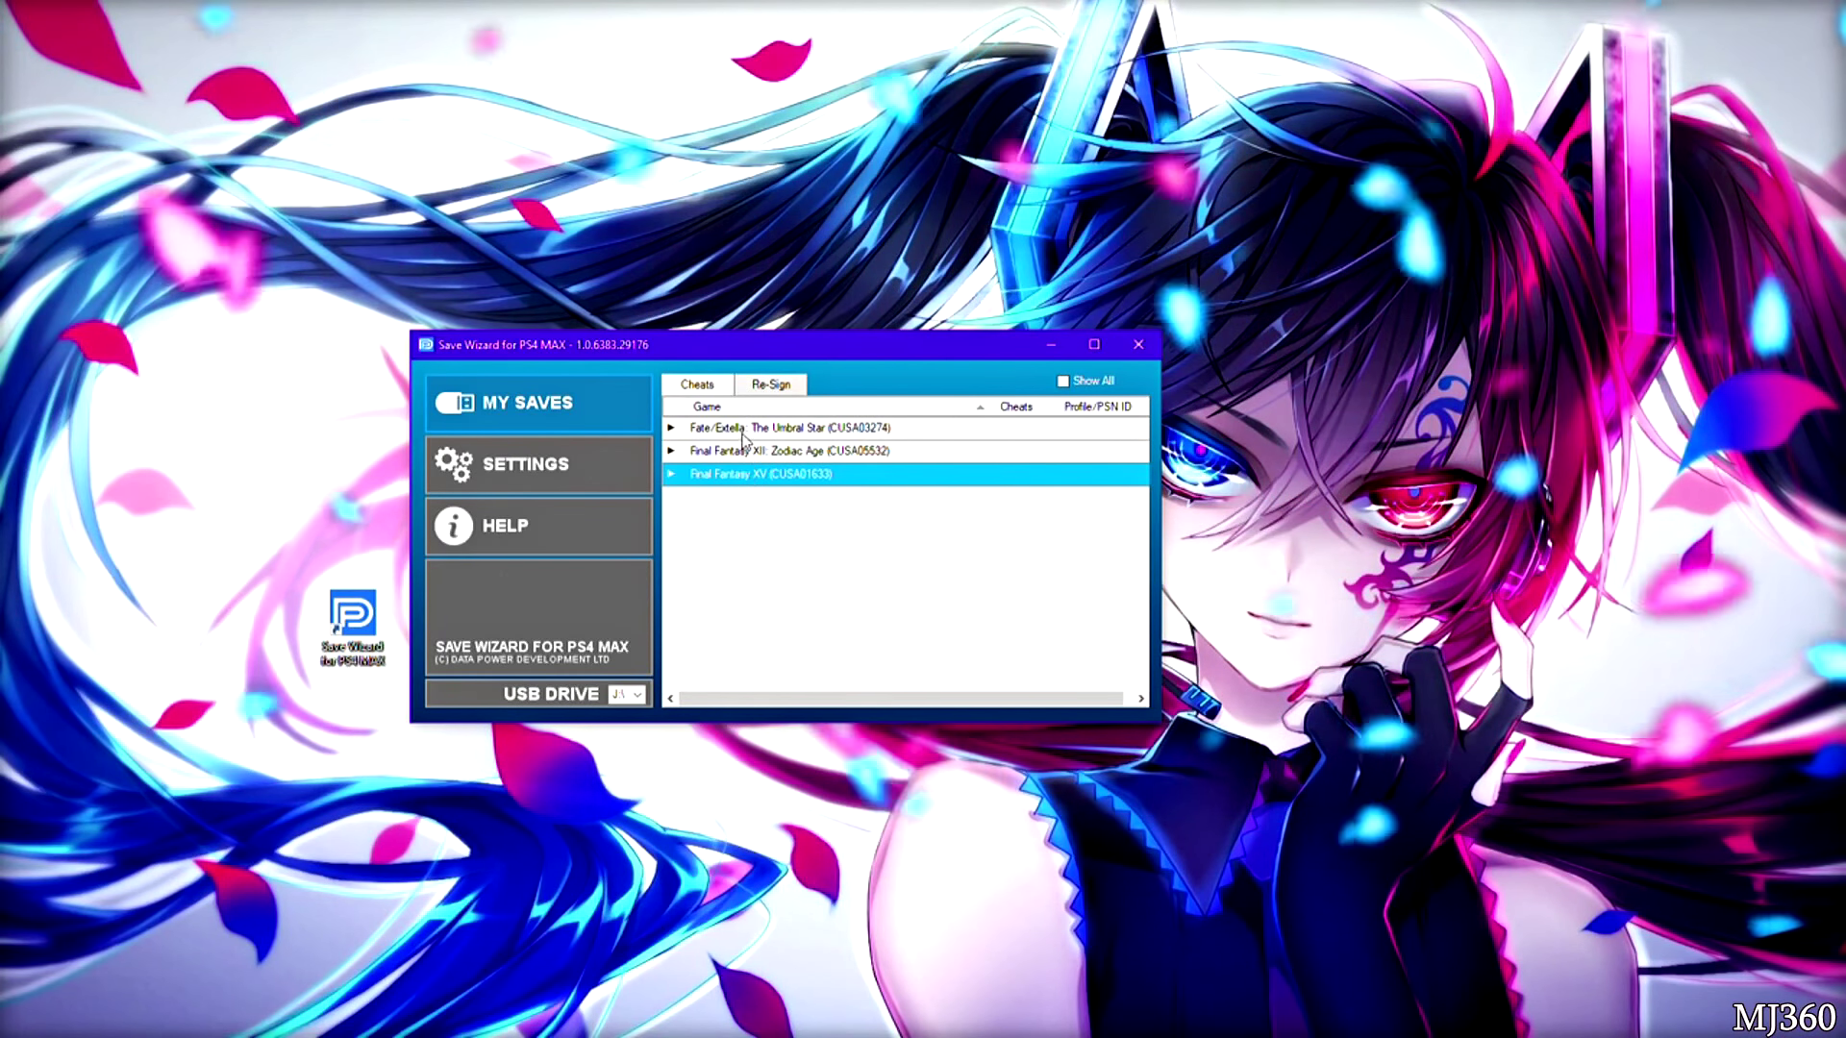
{"action": "left_click", "coordinate": [742, 431]}
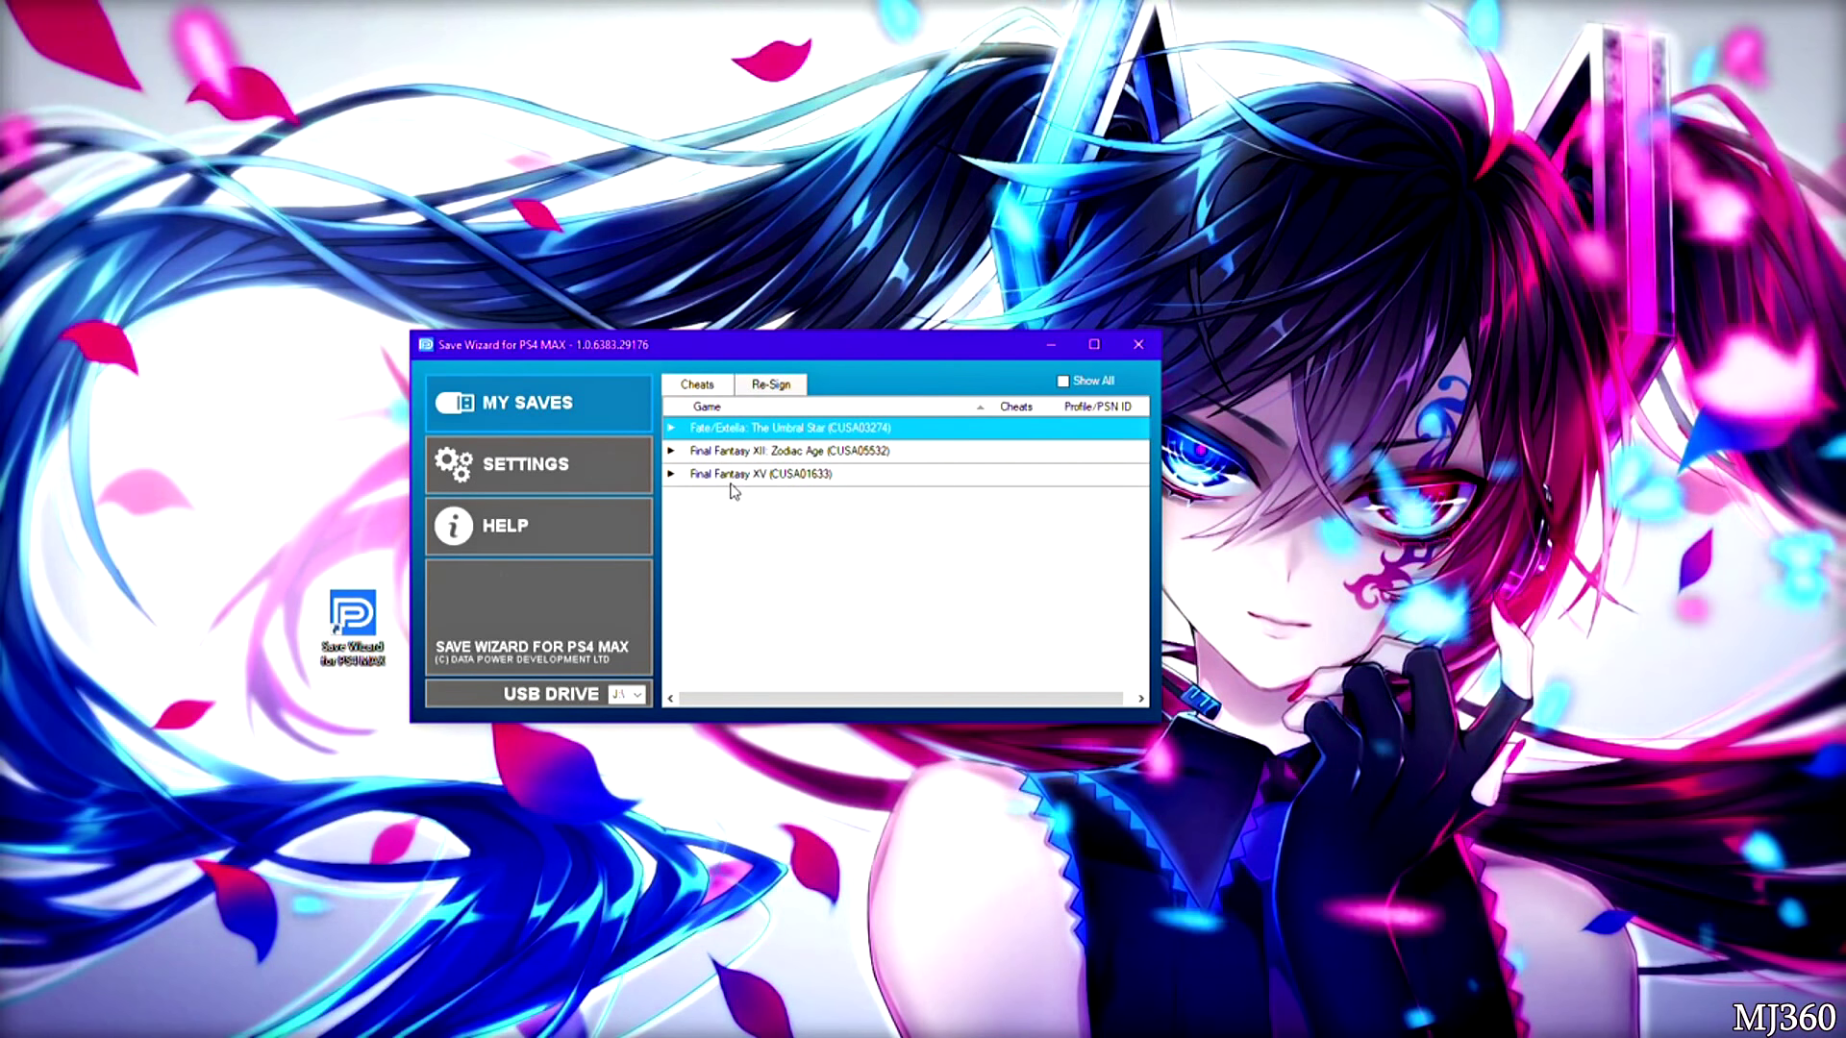
{"action": "left_click", "coordinate": [736, 474]}
{"action": "left_click", "coordinate": [637, 695]}
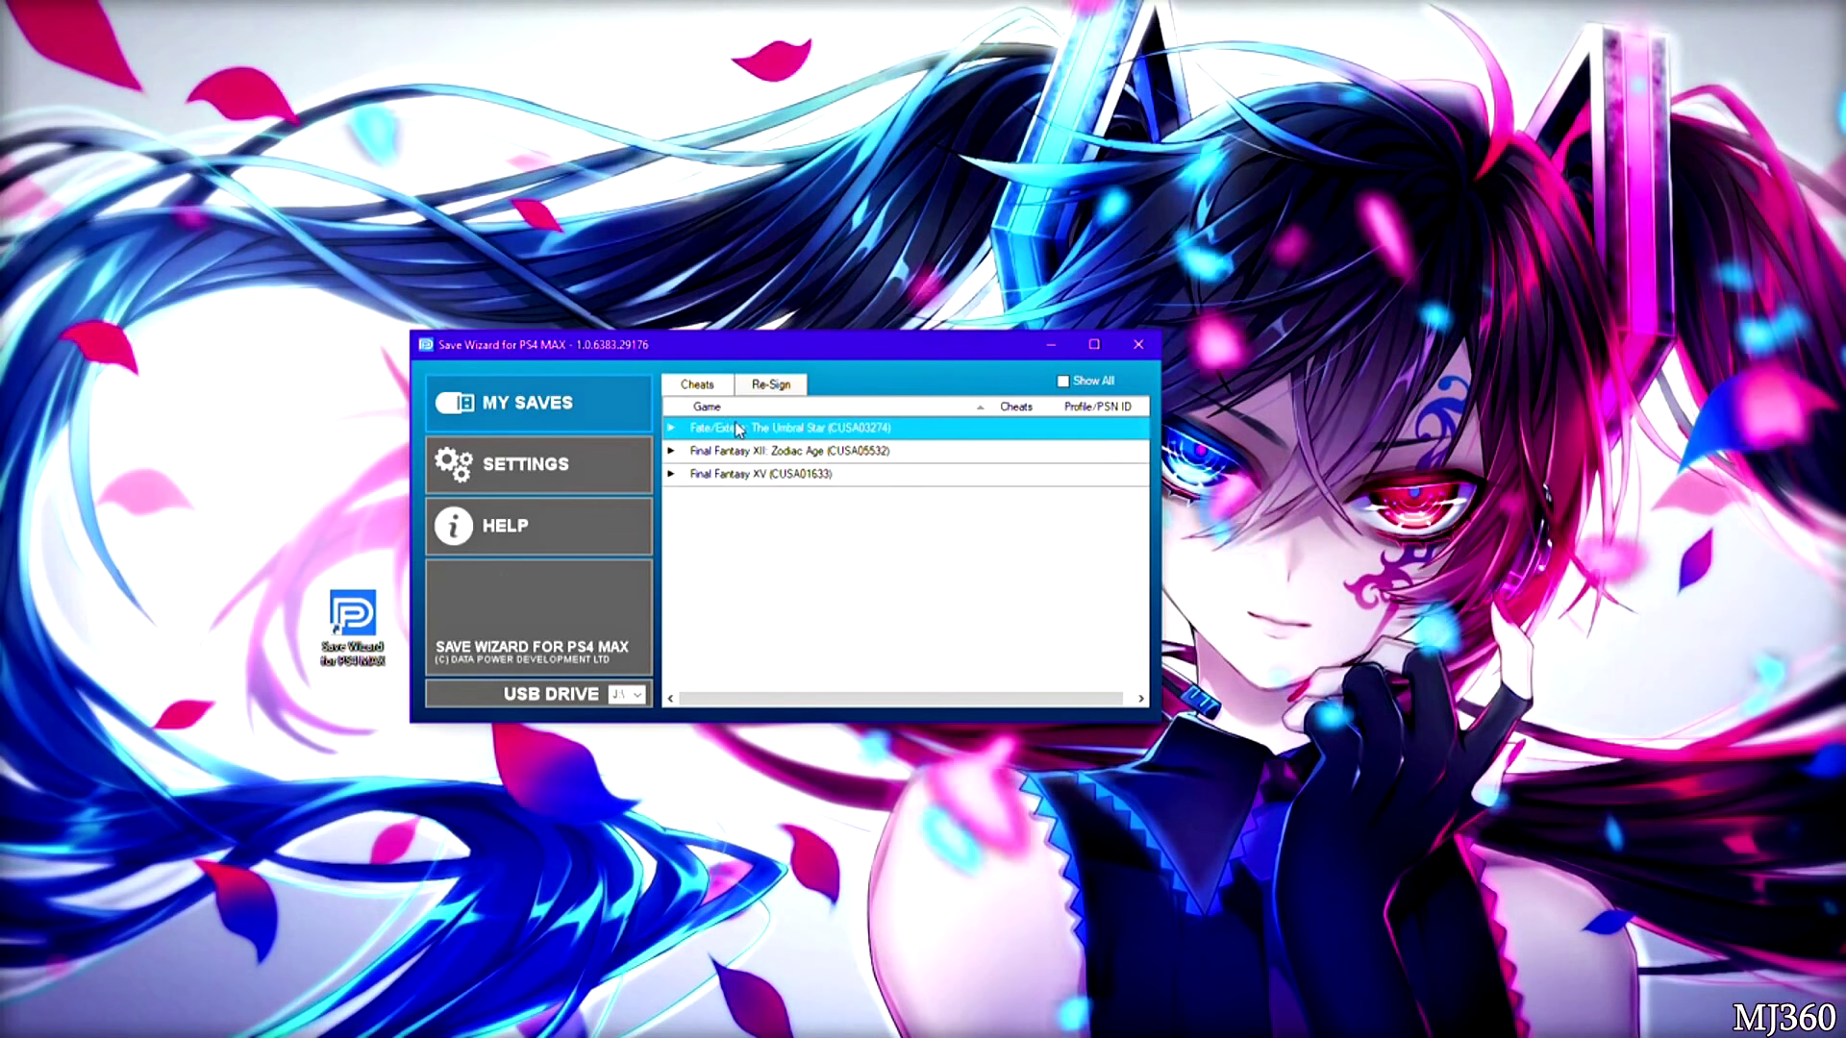
Expand Final Fantasy XV (CUSA01633) and open its SAVEDATA01 save in Quick Mode.
{"action": "left_click", "coordinate": [738, 475]}
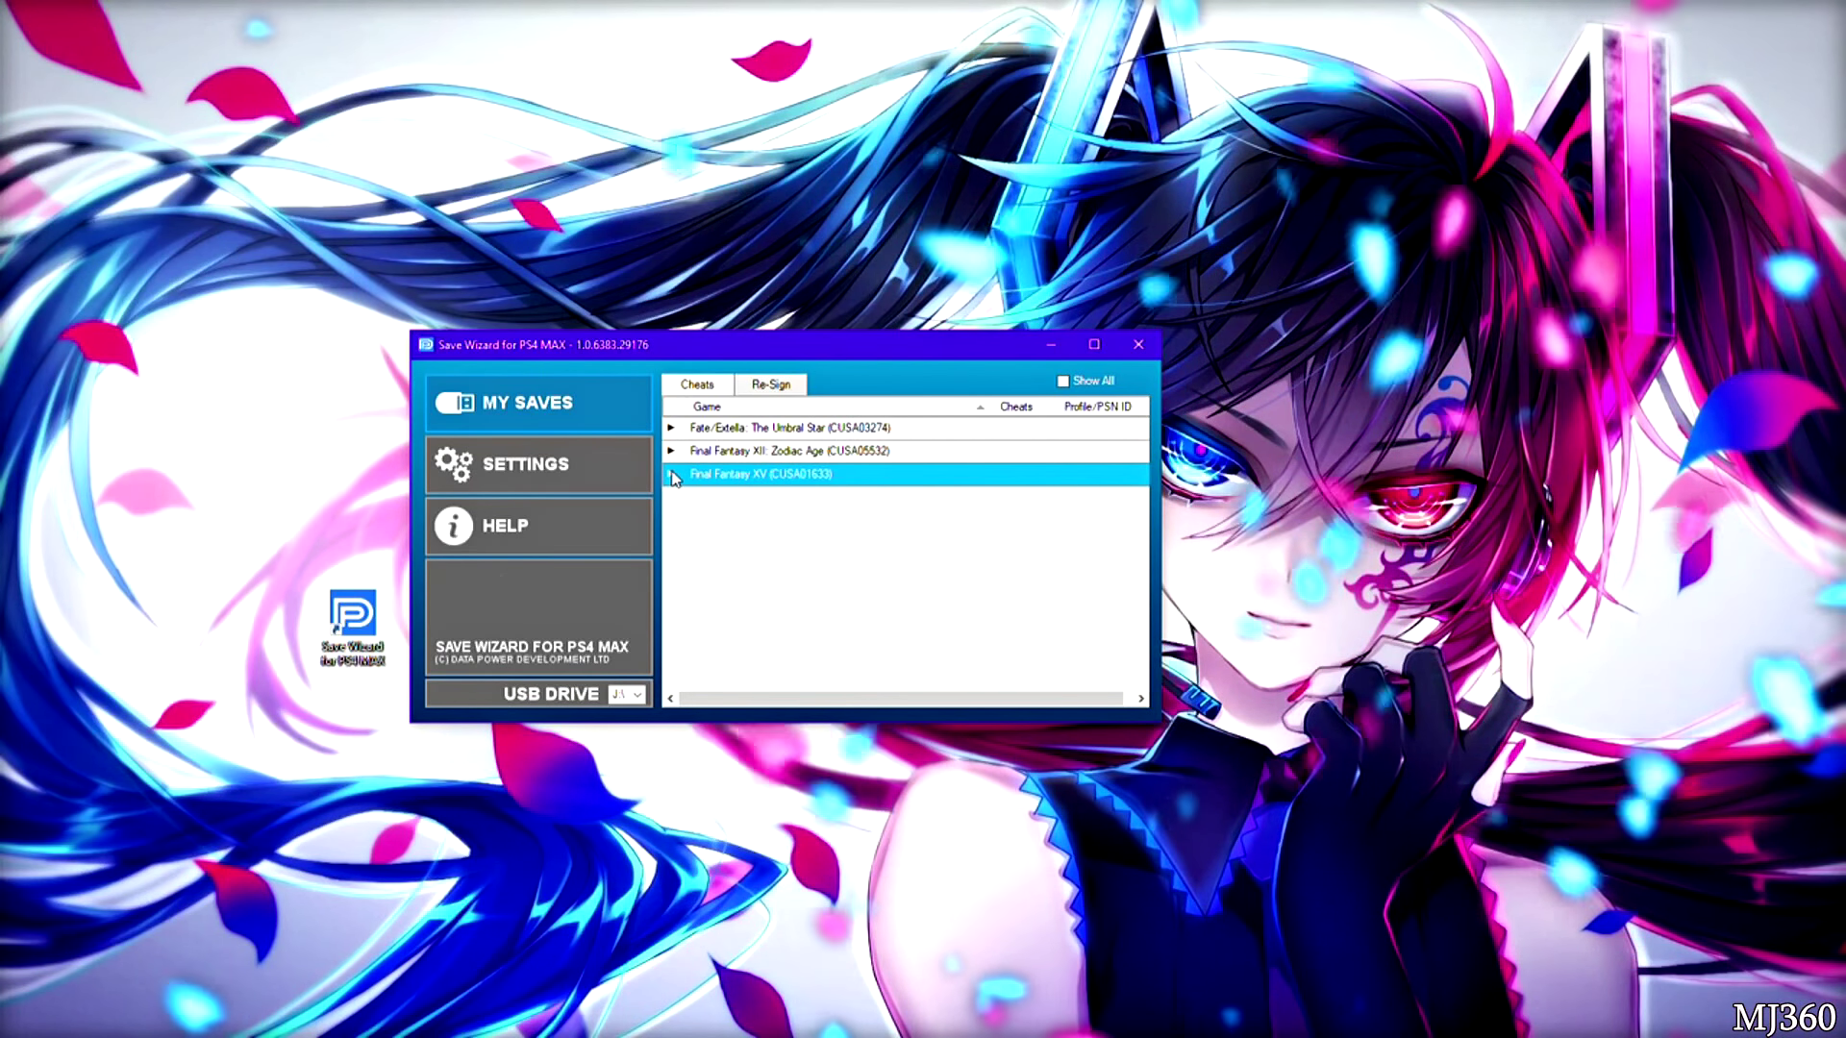
{"action": "left_click", "coordinate": [672, 474]}
{"action": "left_click", "coordinate": [764, 498]}
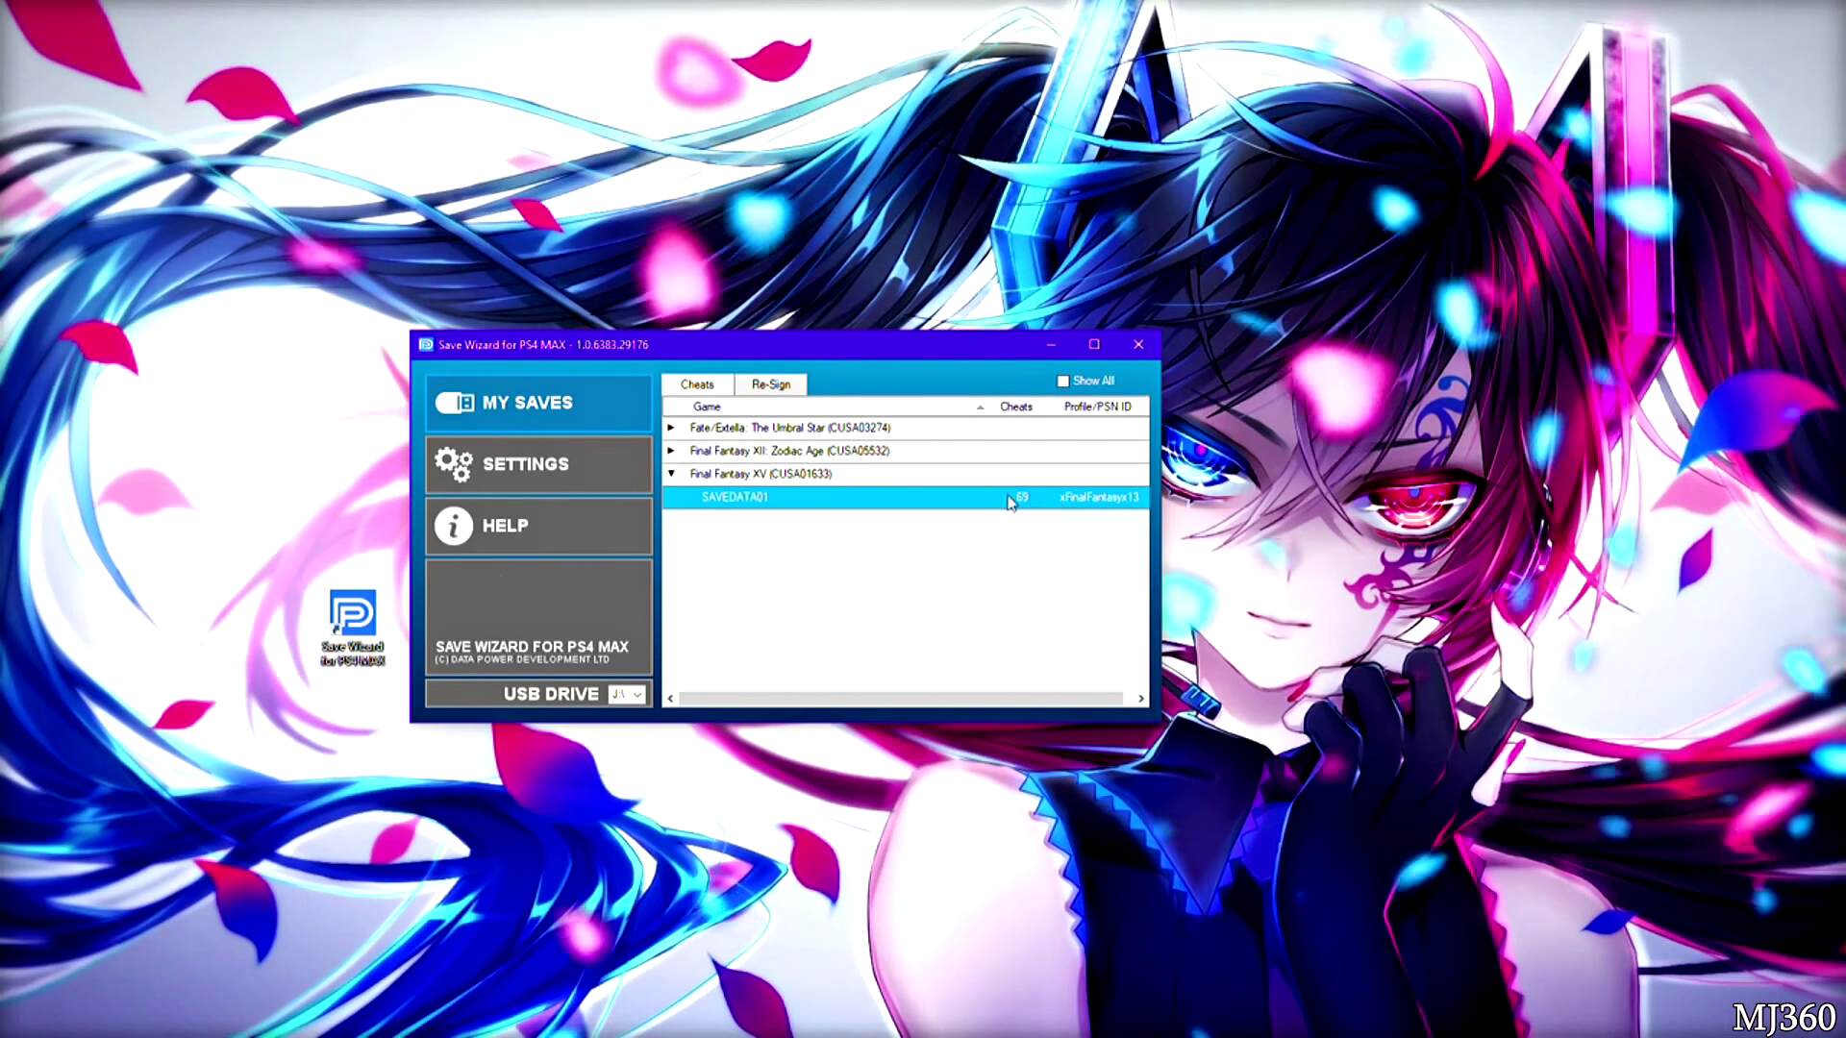
{"action": "right_click", "coordinate": [746, 501]}
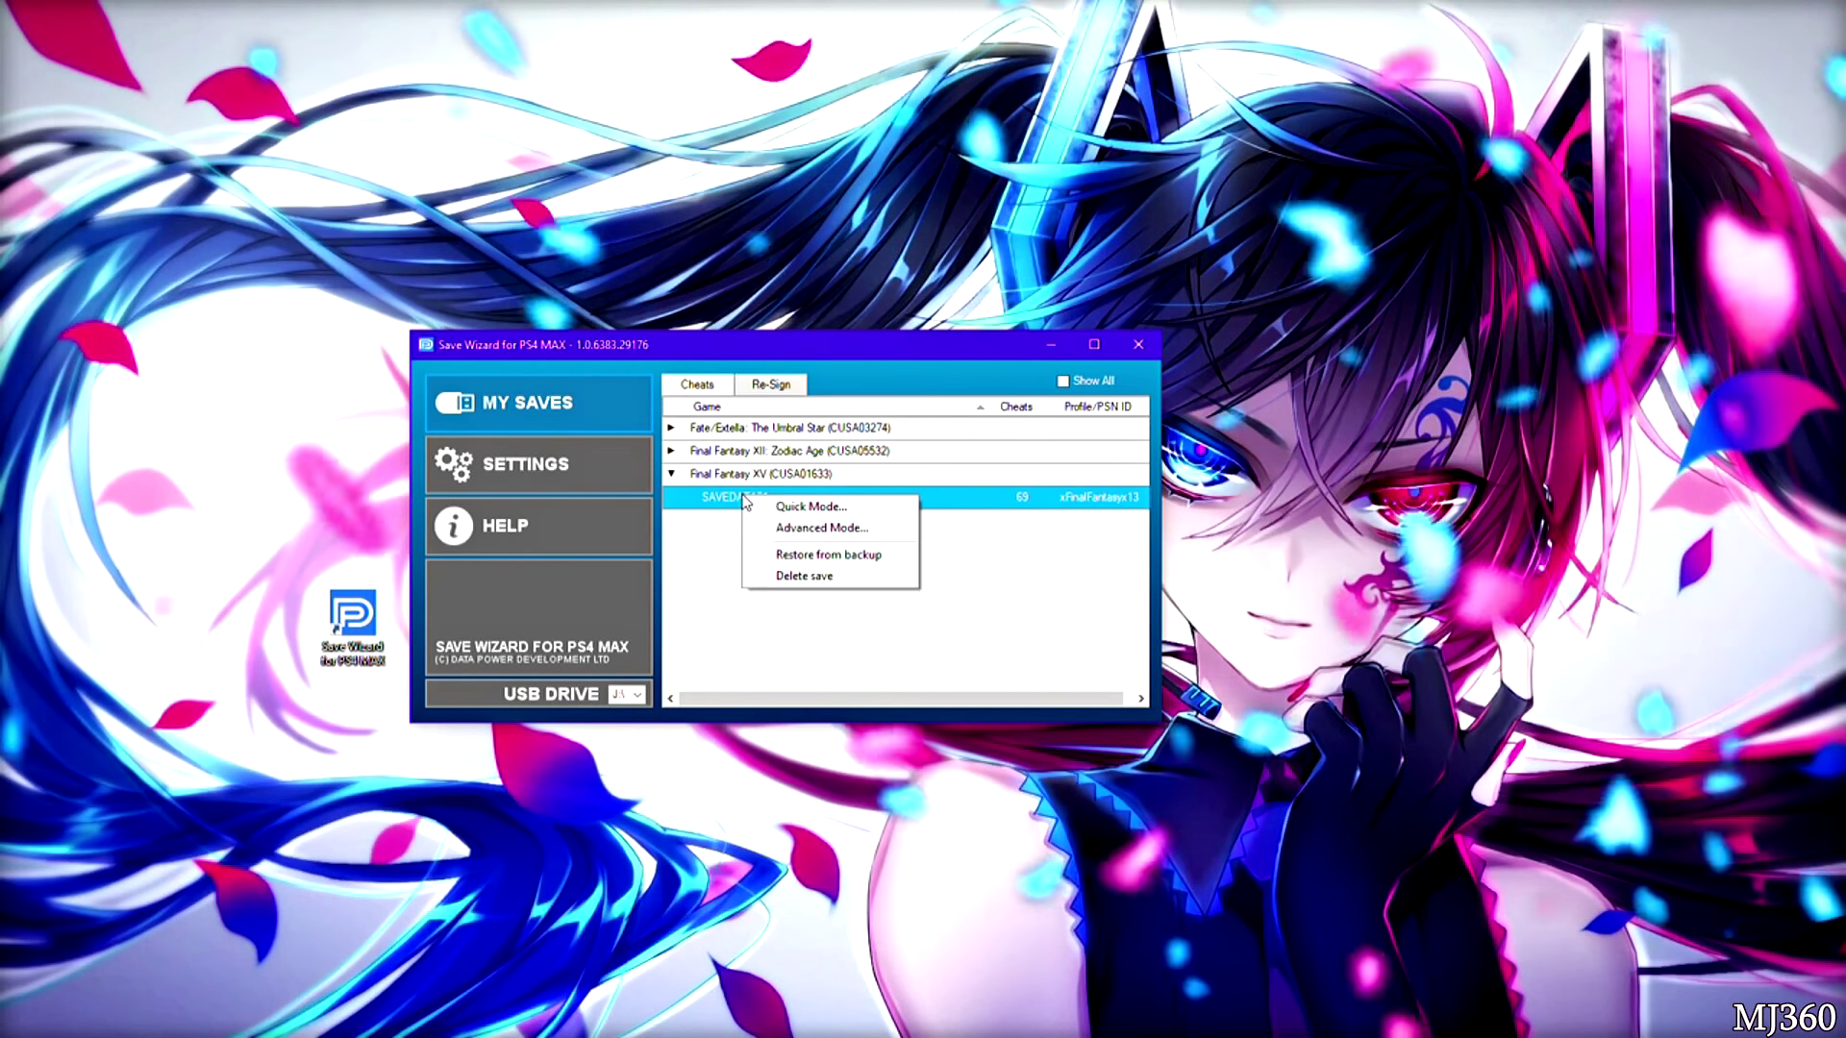
{"action": "left_click", "coordinate": [825, 513]}
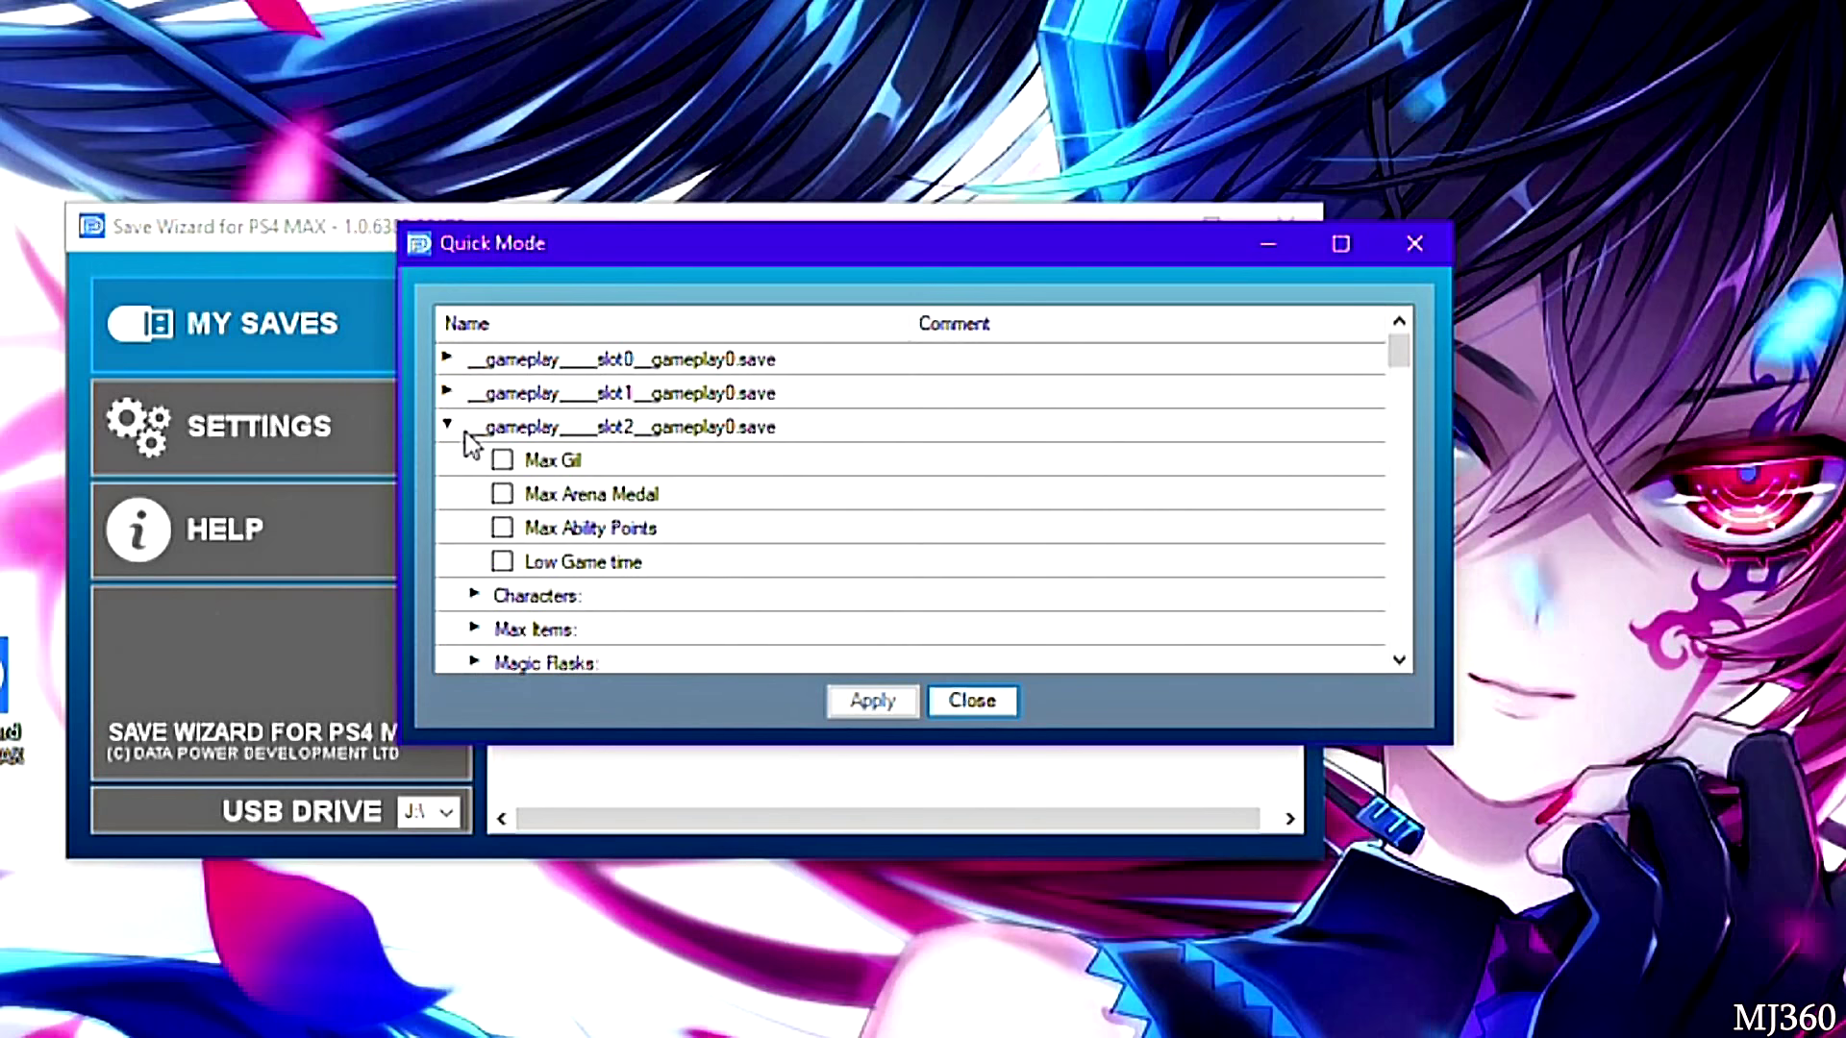
Collapse the cheat lists of gameplay save slots 2 through 7 in Quick Mode.
{"action": "left_click", "coordinate": [447, 424]}
{"action": "left_click", "coordinate": [447, 458]}
{"action": "left_click", "coordinate": [447, 458]}
{"action": "left_click", "coordinate": [447, 491]}
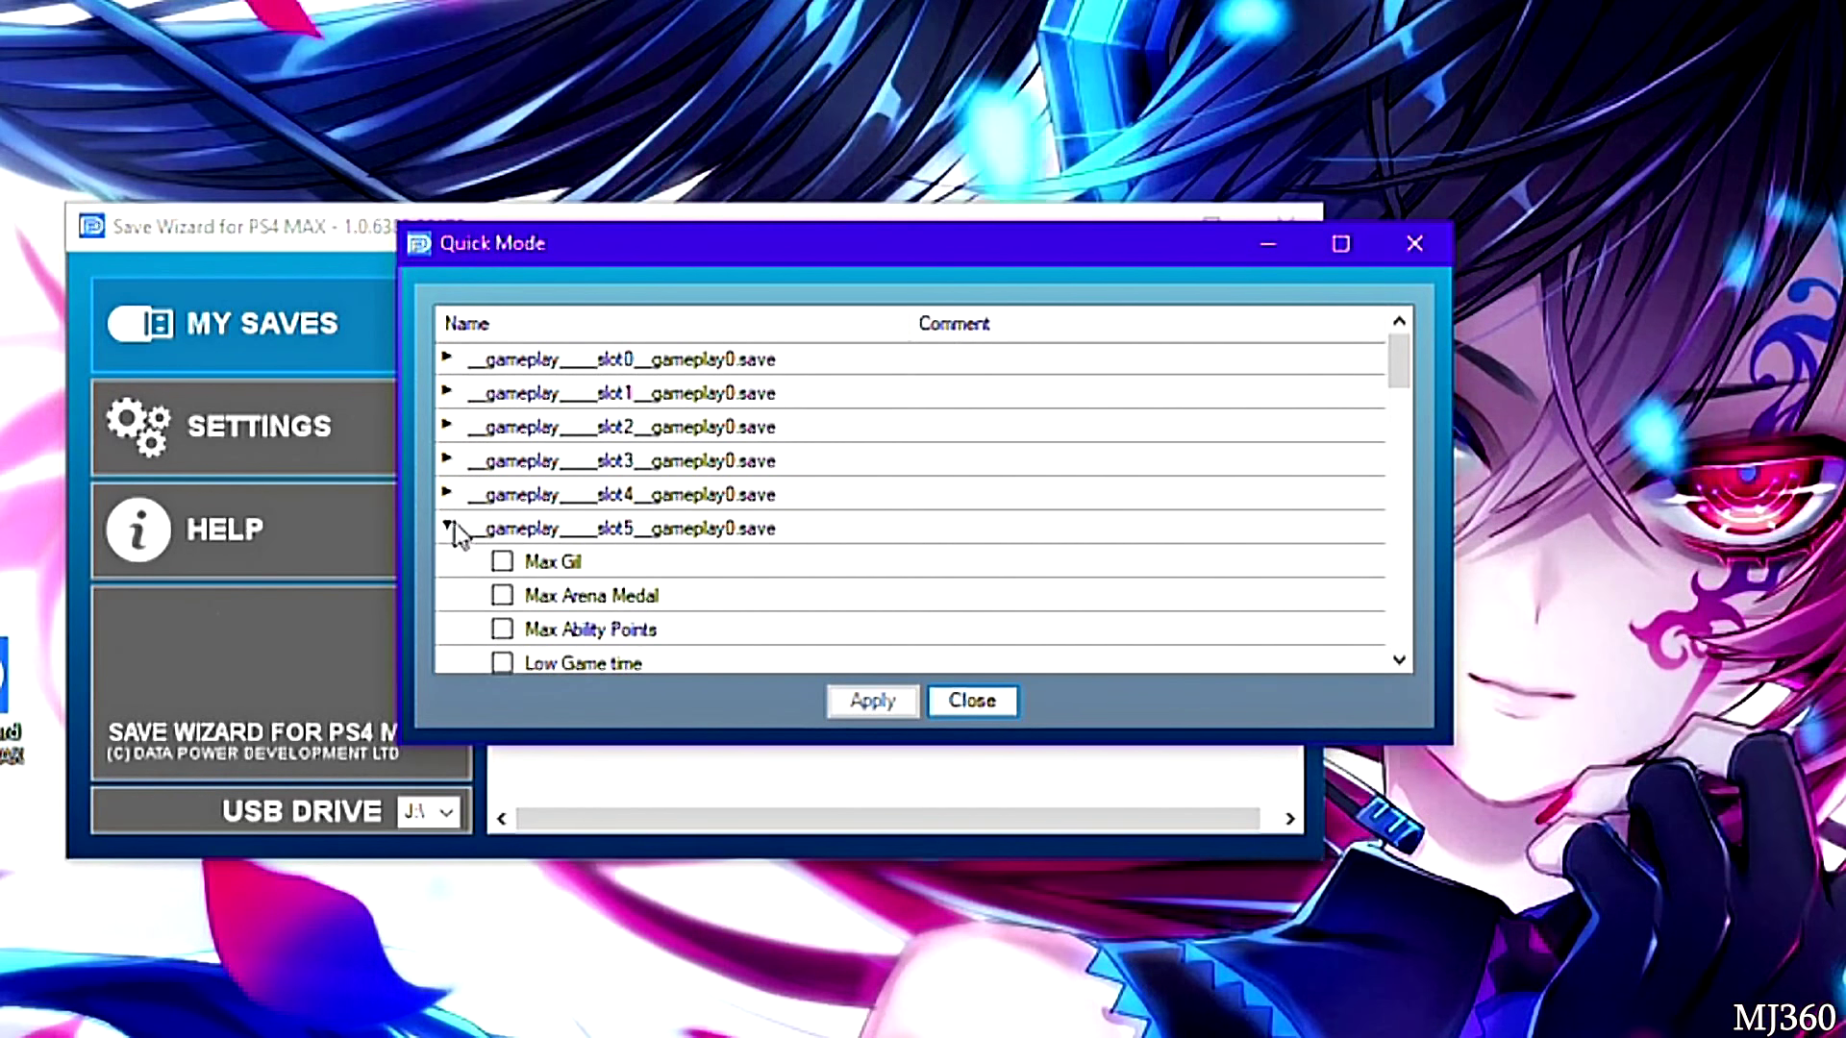
{"action": "left_click", "coordinate": [447, 525]}
{"action": "left_click", "coordinate": [447, 558]}
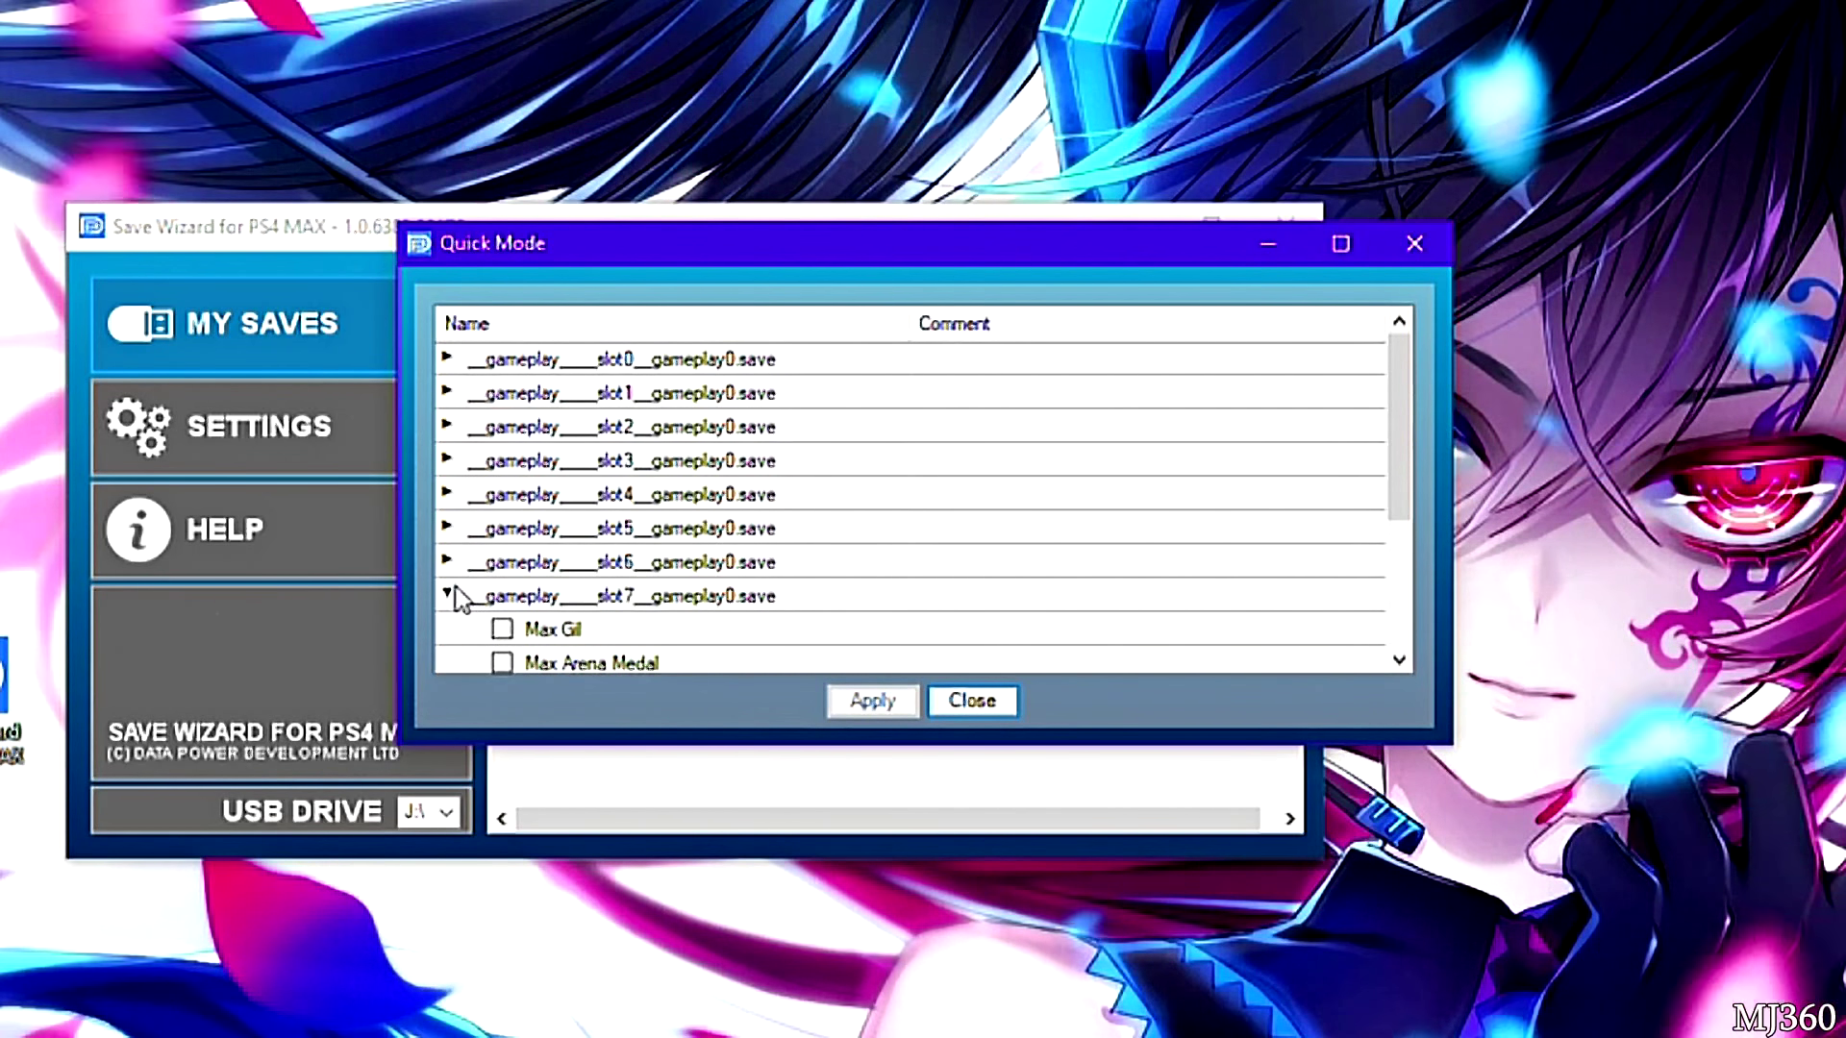
{"action": "left_click", "coordinate": [454, 591]}
{"action": "left_click_drag", "start_coordinate": [937, 251], "coordinate": [976, 252]}
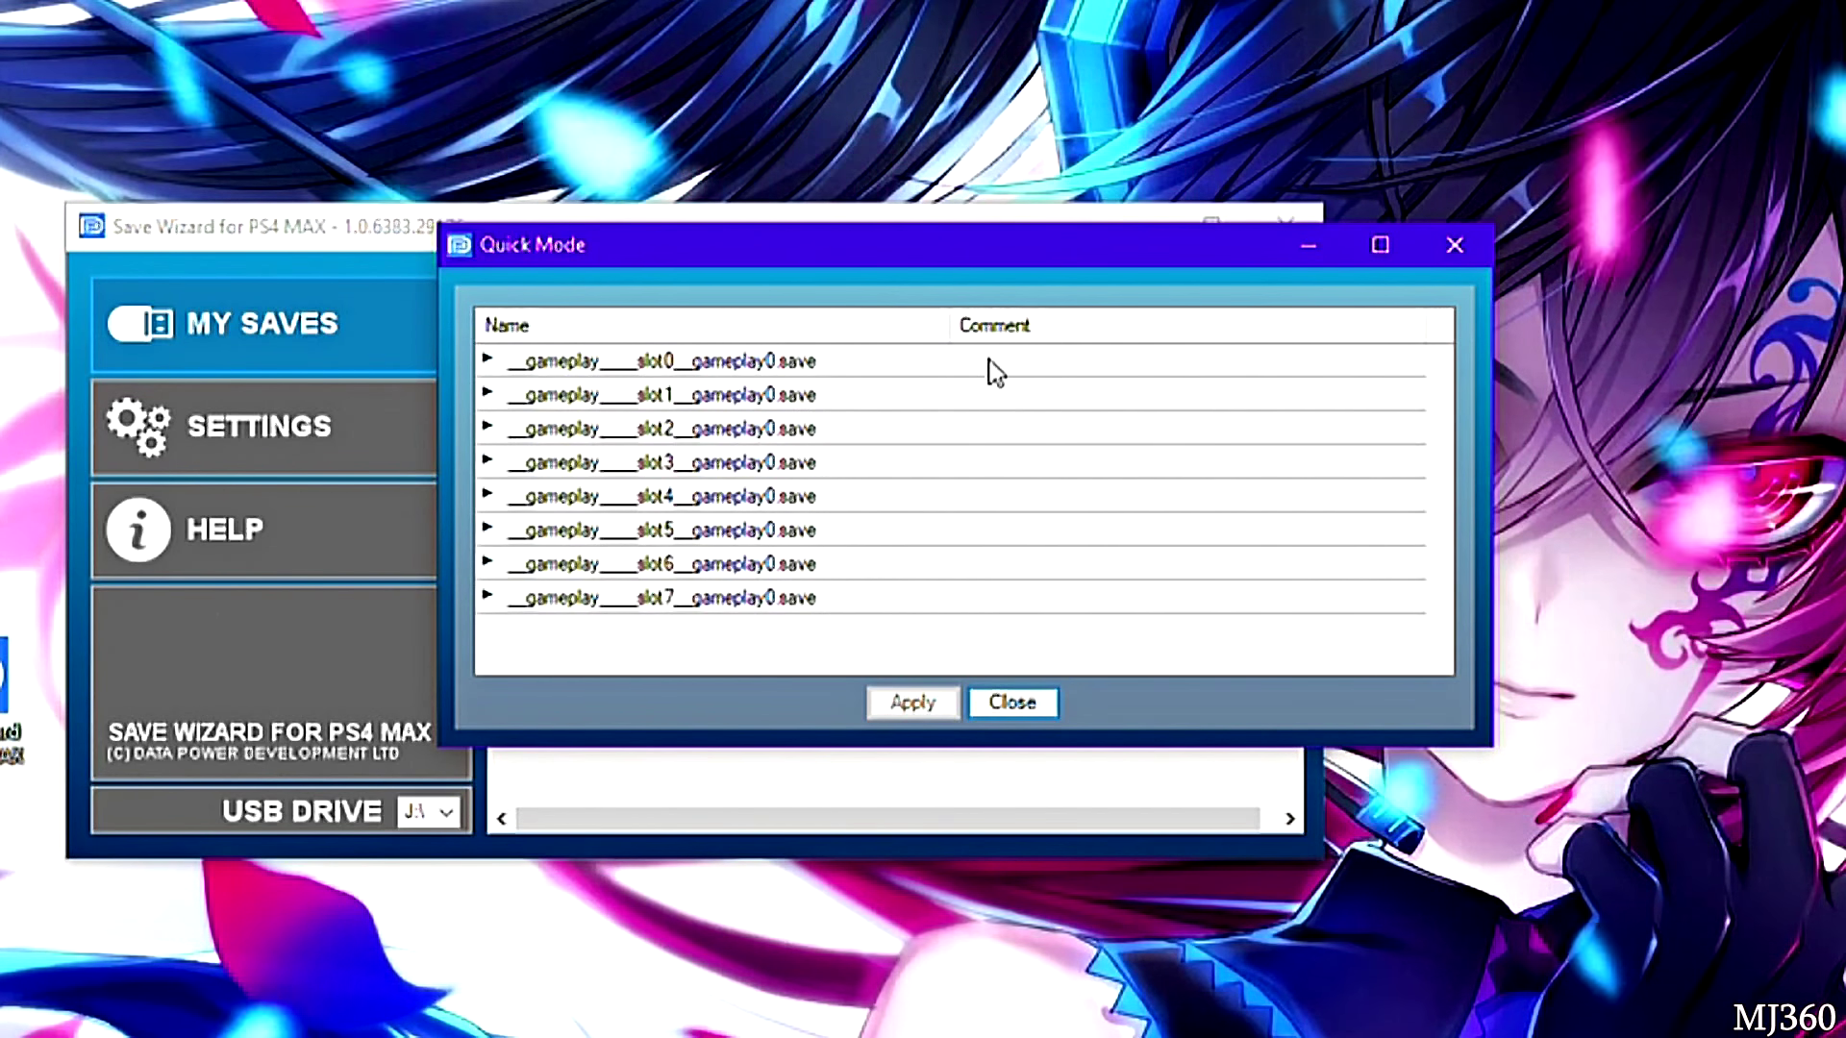
{"action": "left_click", "coordinate": [689, 363]}
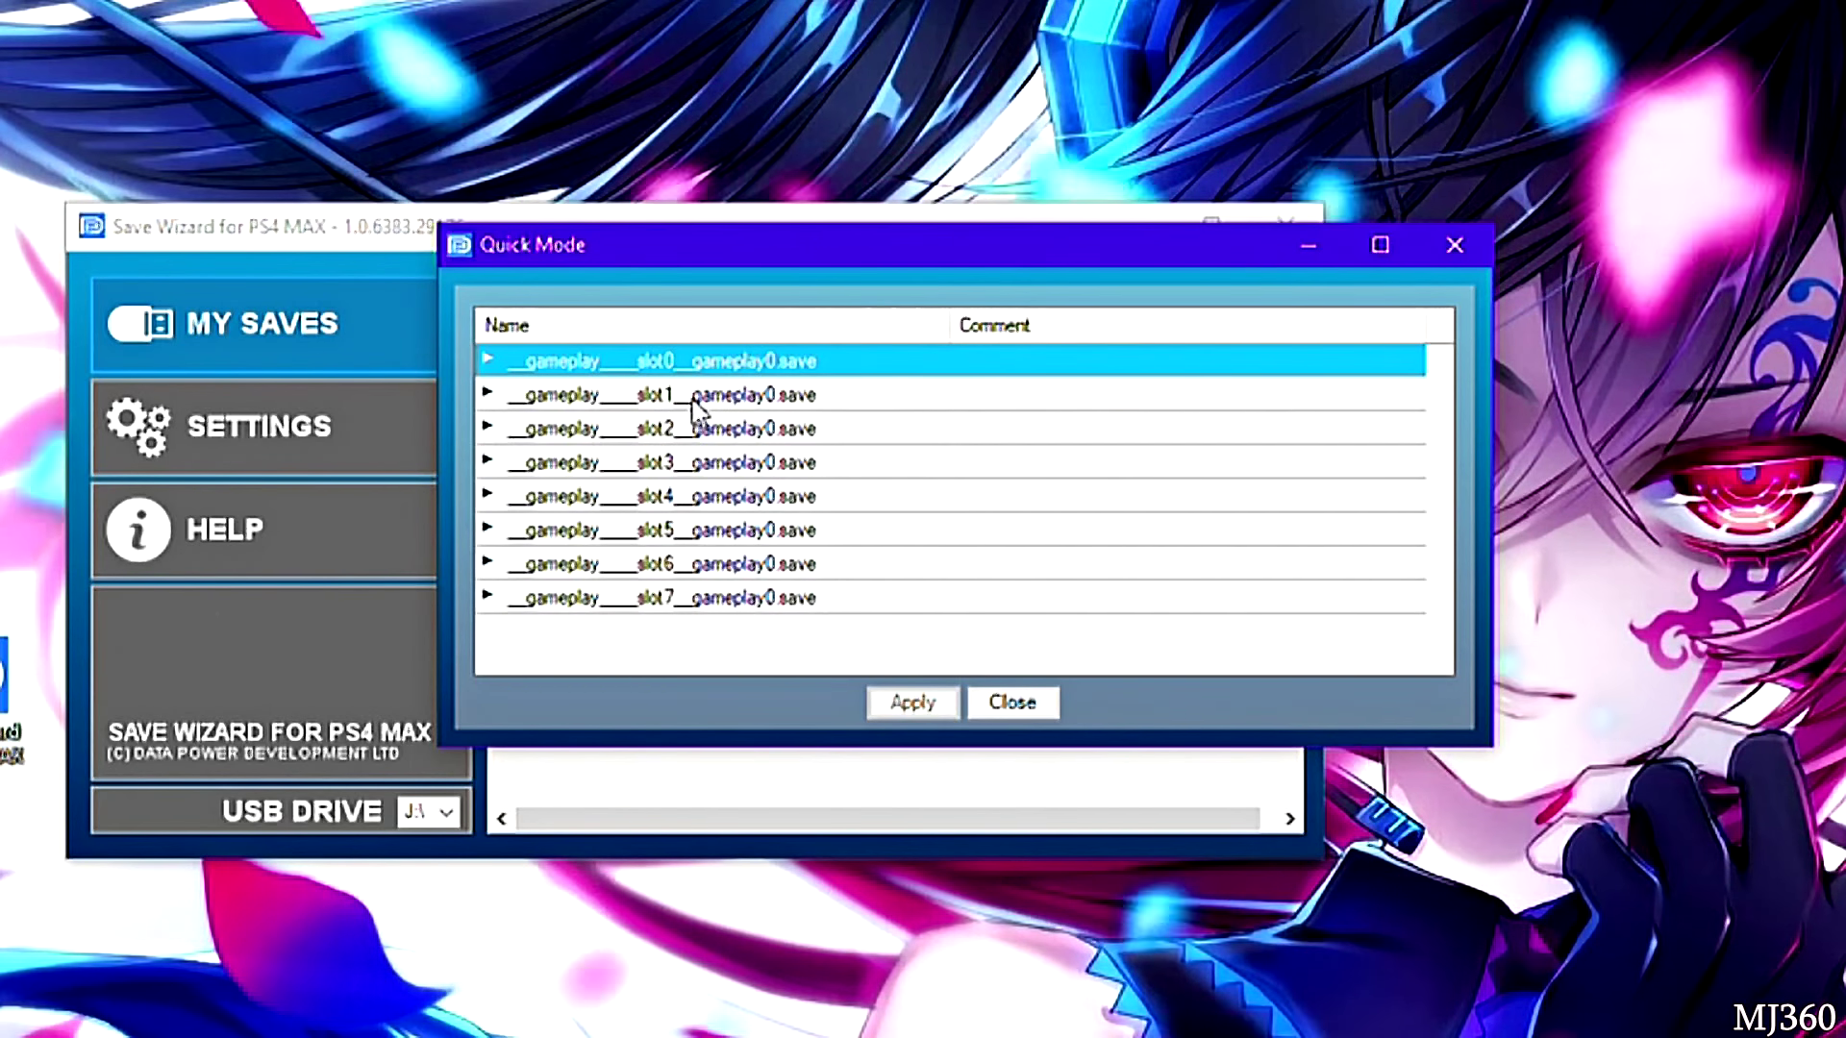
{"action": "left_click", "coordinate": [623, 398]}
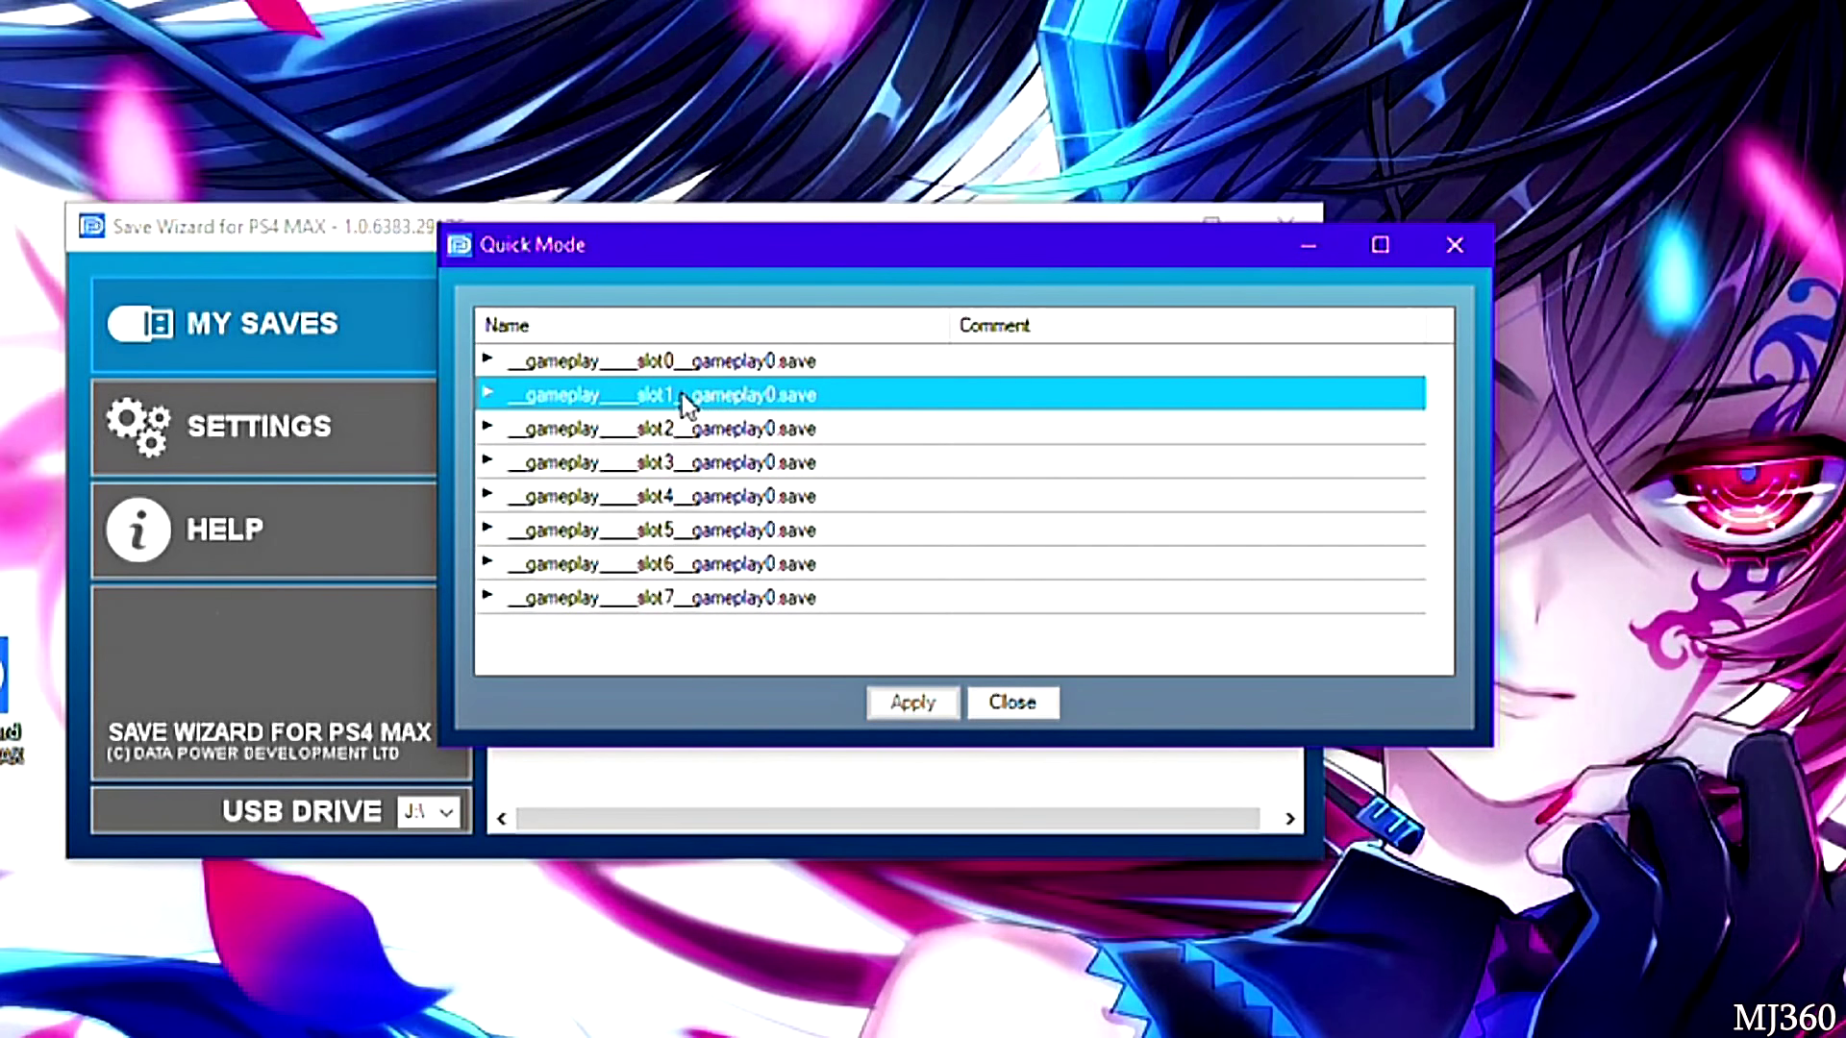
{"action": "left_click", "coordinate": [683, 433]}
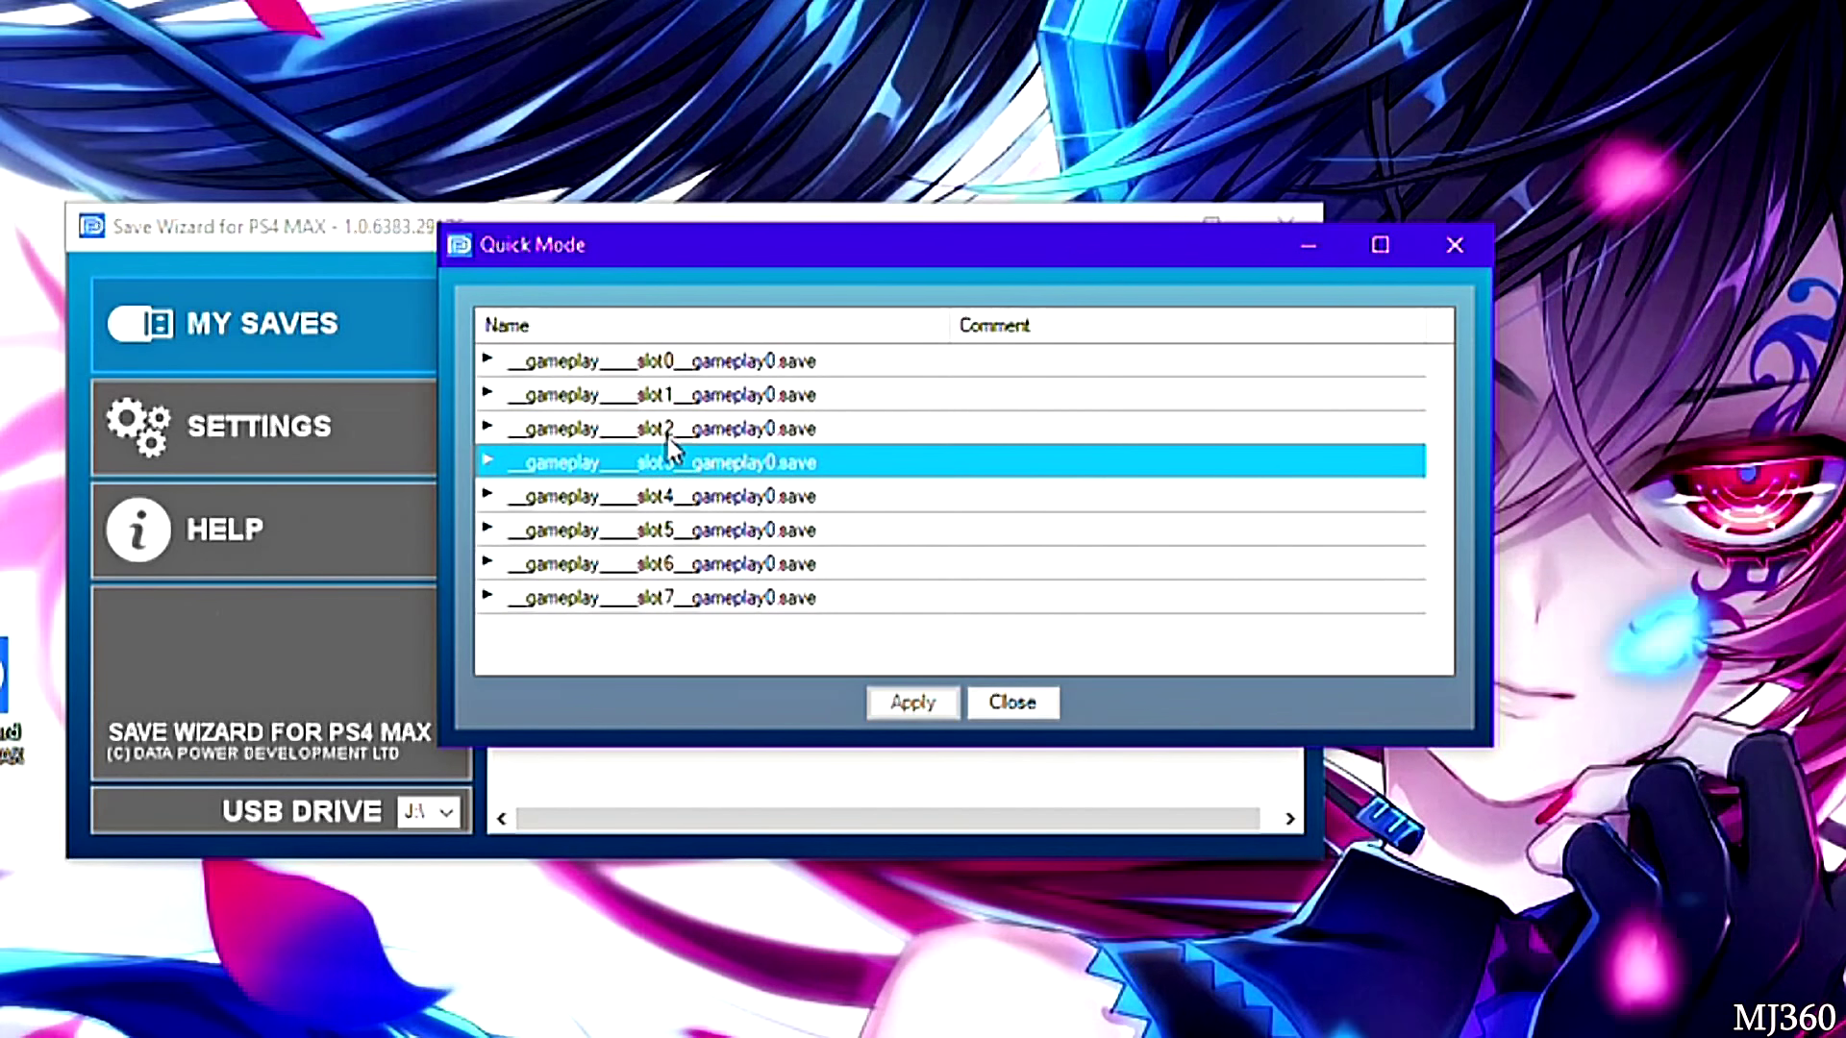
{"action": "left_click", "coordinate": [692, 363]}
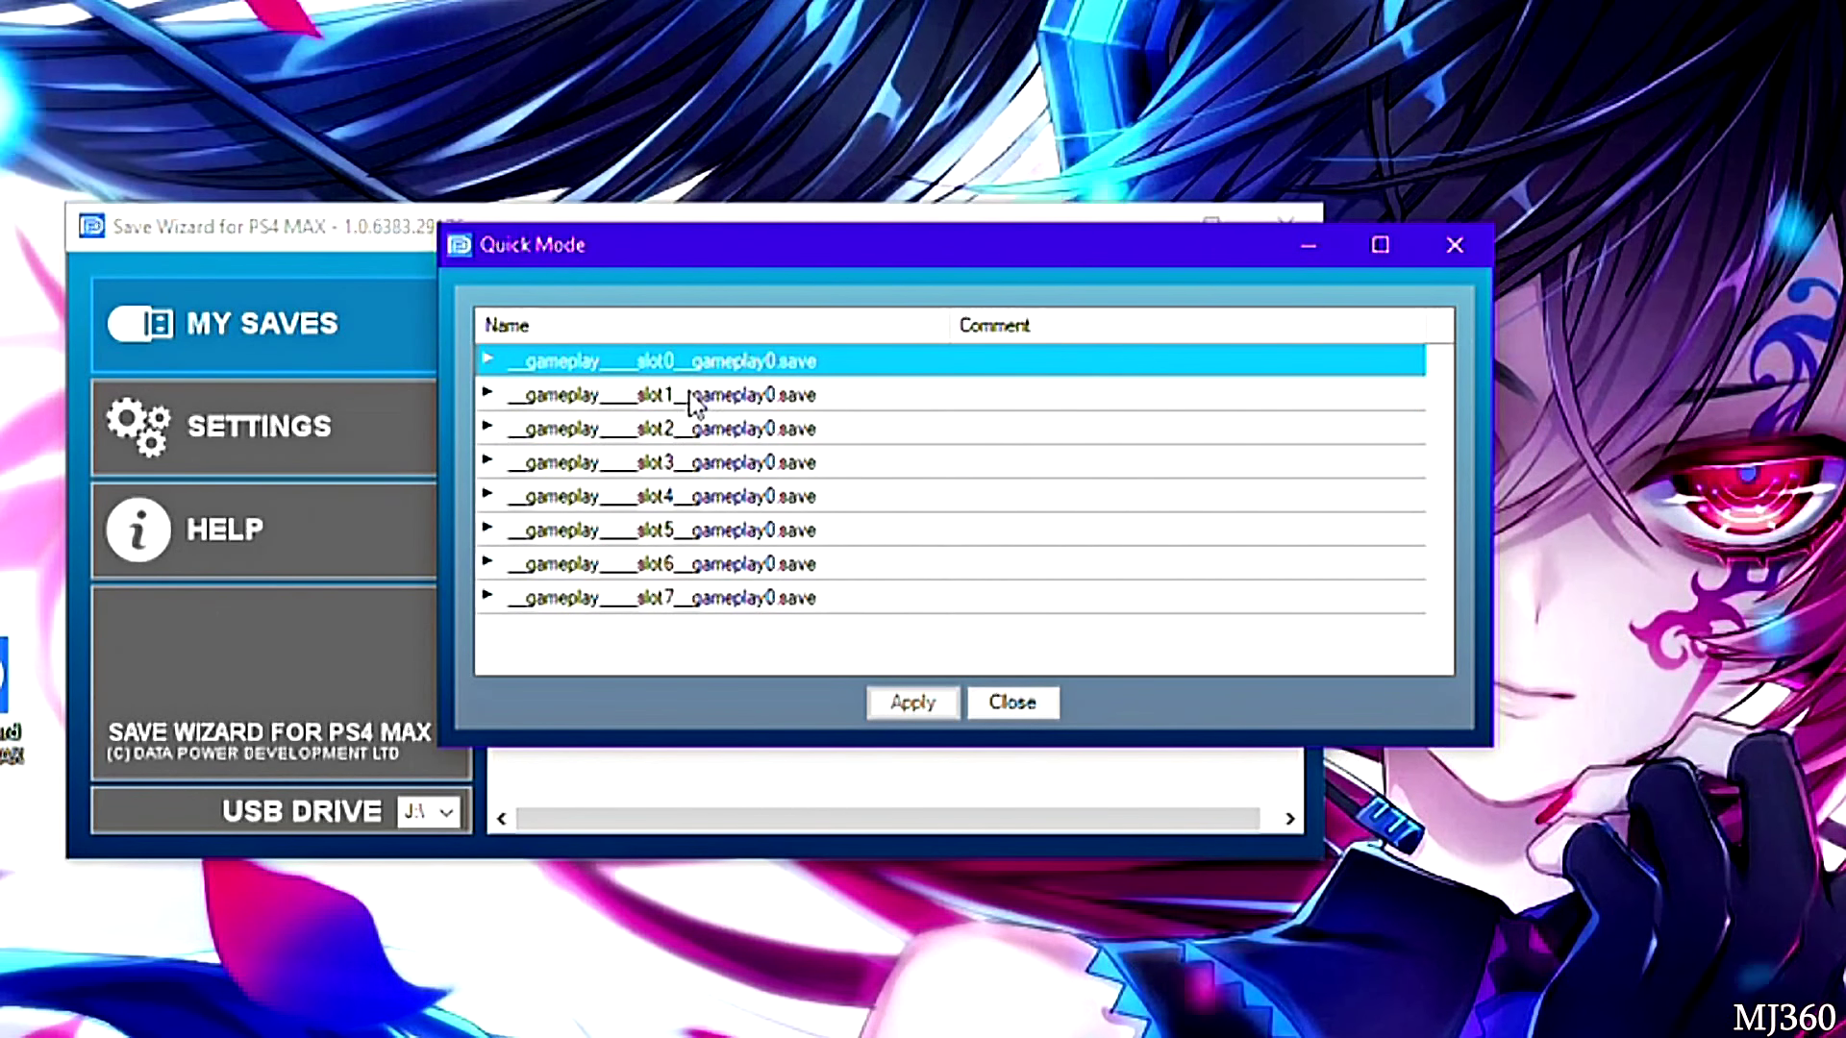
{"action": "left_click", "coordinate": [693, 400]}
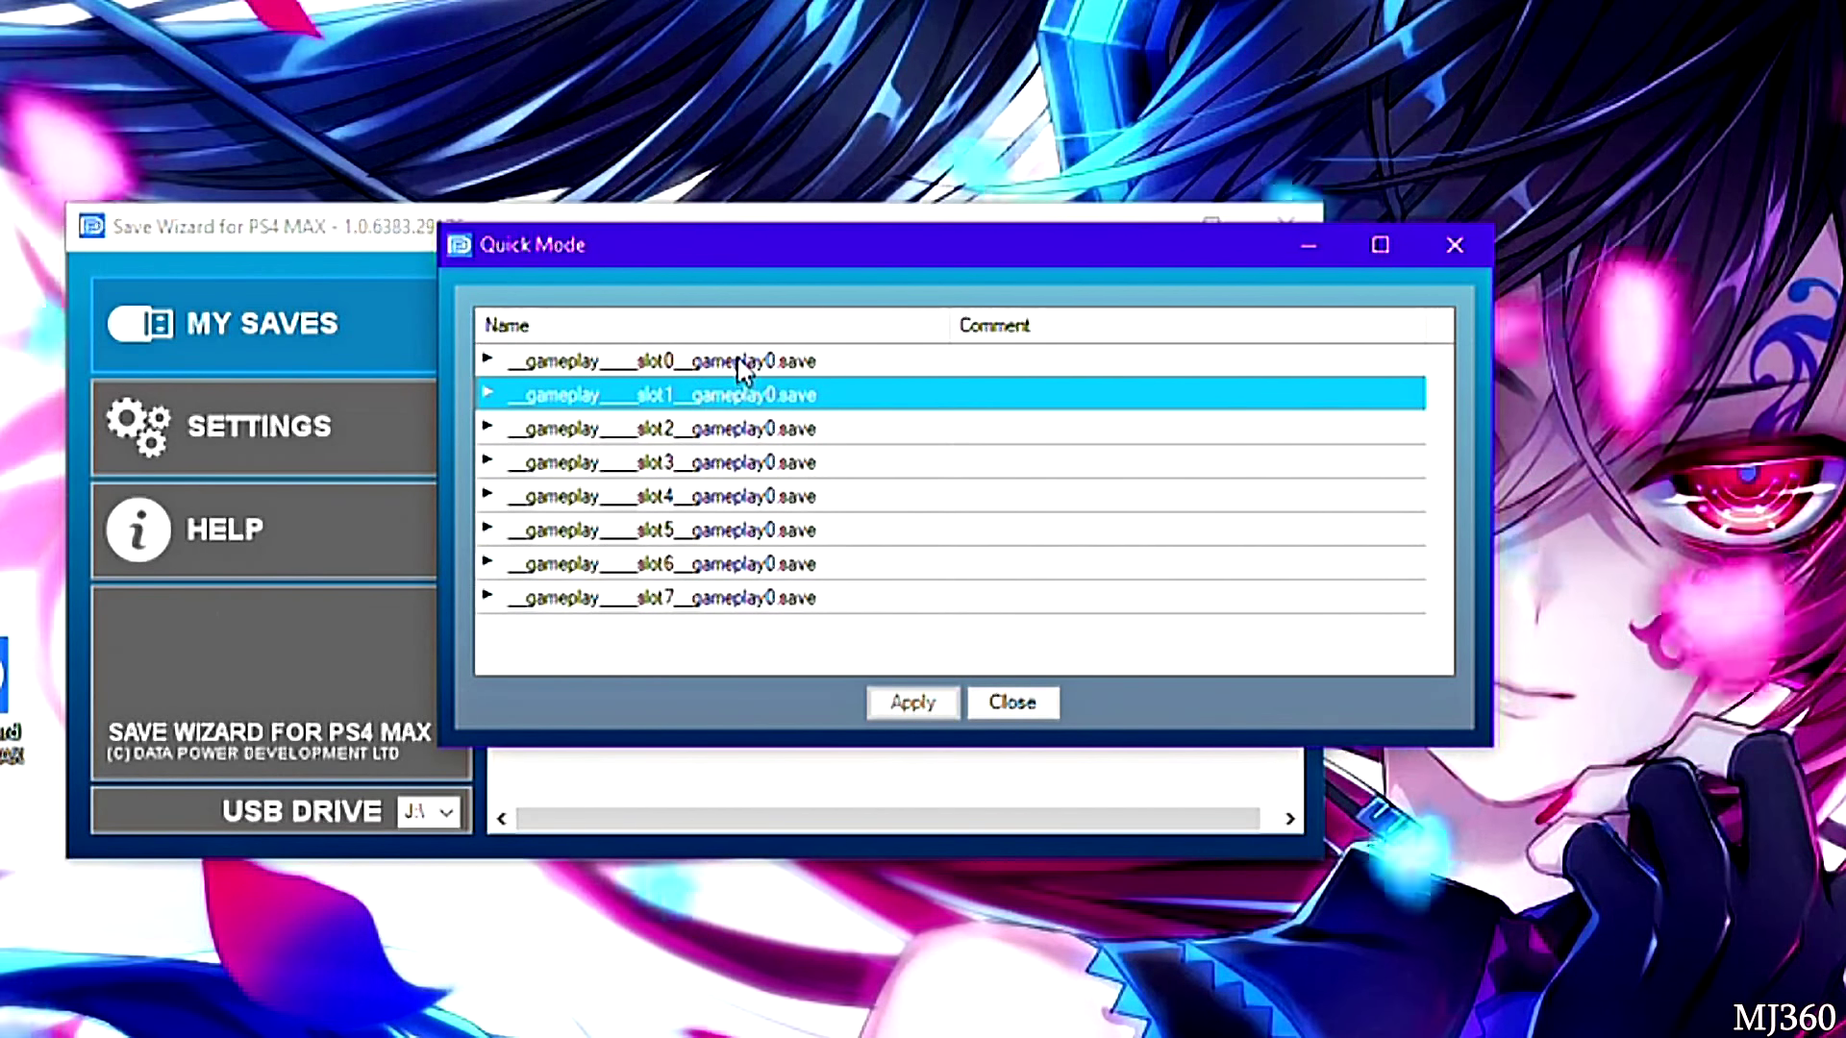
{"action": "left_click", "coordinate": [737, 361]}
{"action": "left_click", "coordinate": [721, 395]}
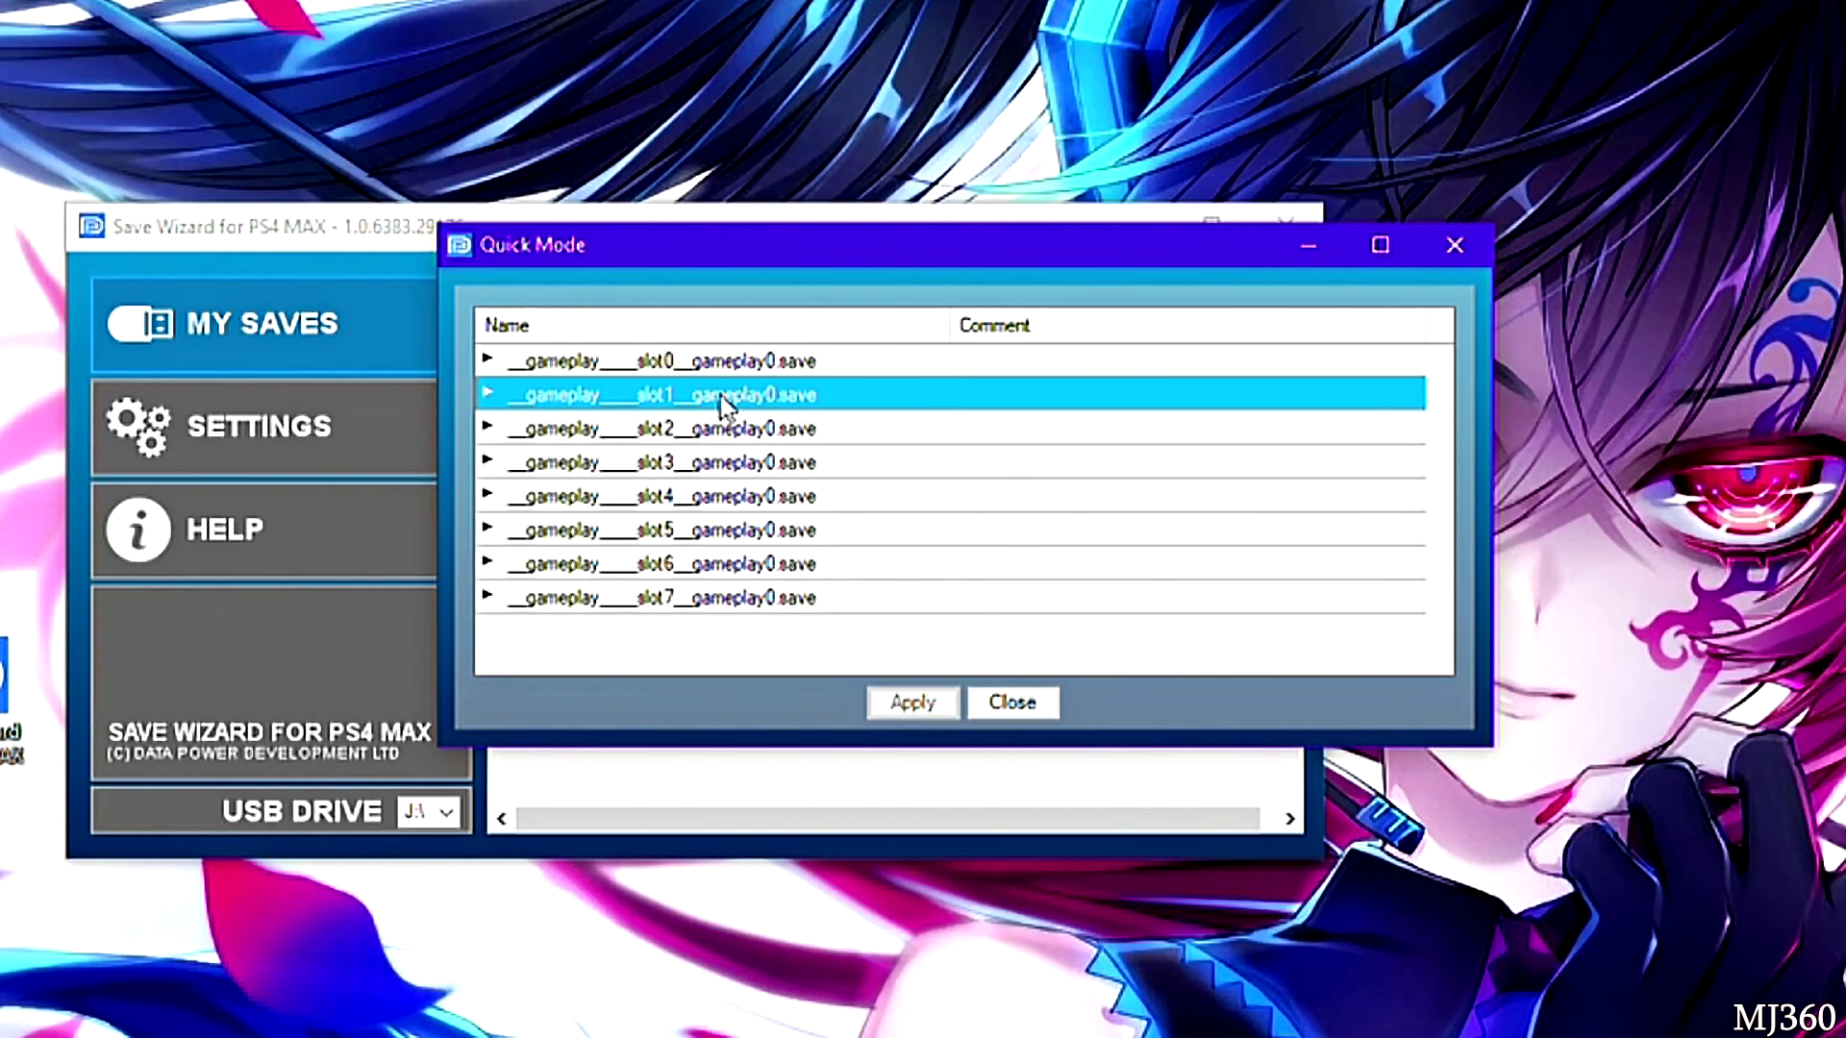
{"action": "left_click", "coordinate": [654, 496]}
Expand the slot5 gameplay save and look through the cheats available for it.
{"action": "left_click", "coordinate": [587, 529]}
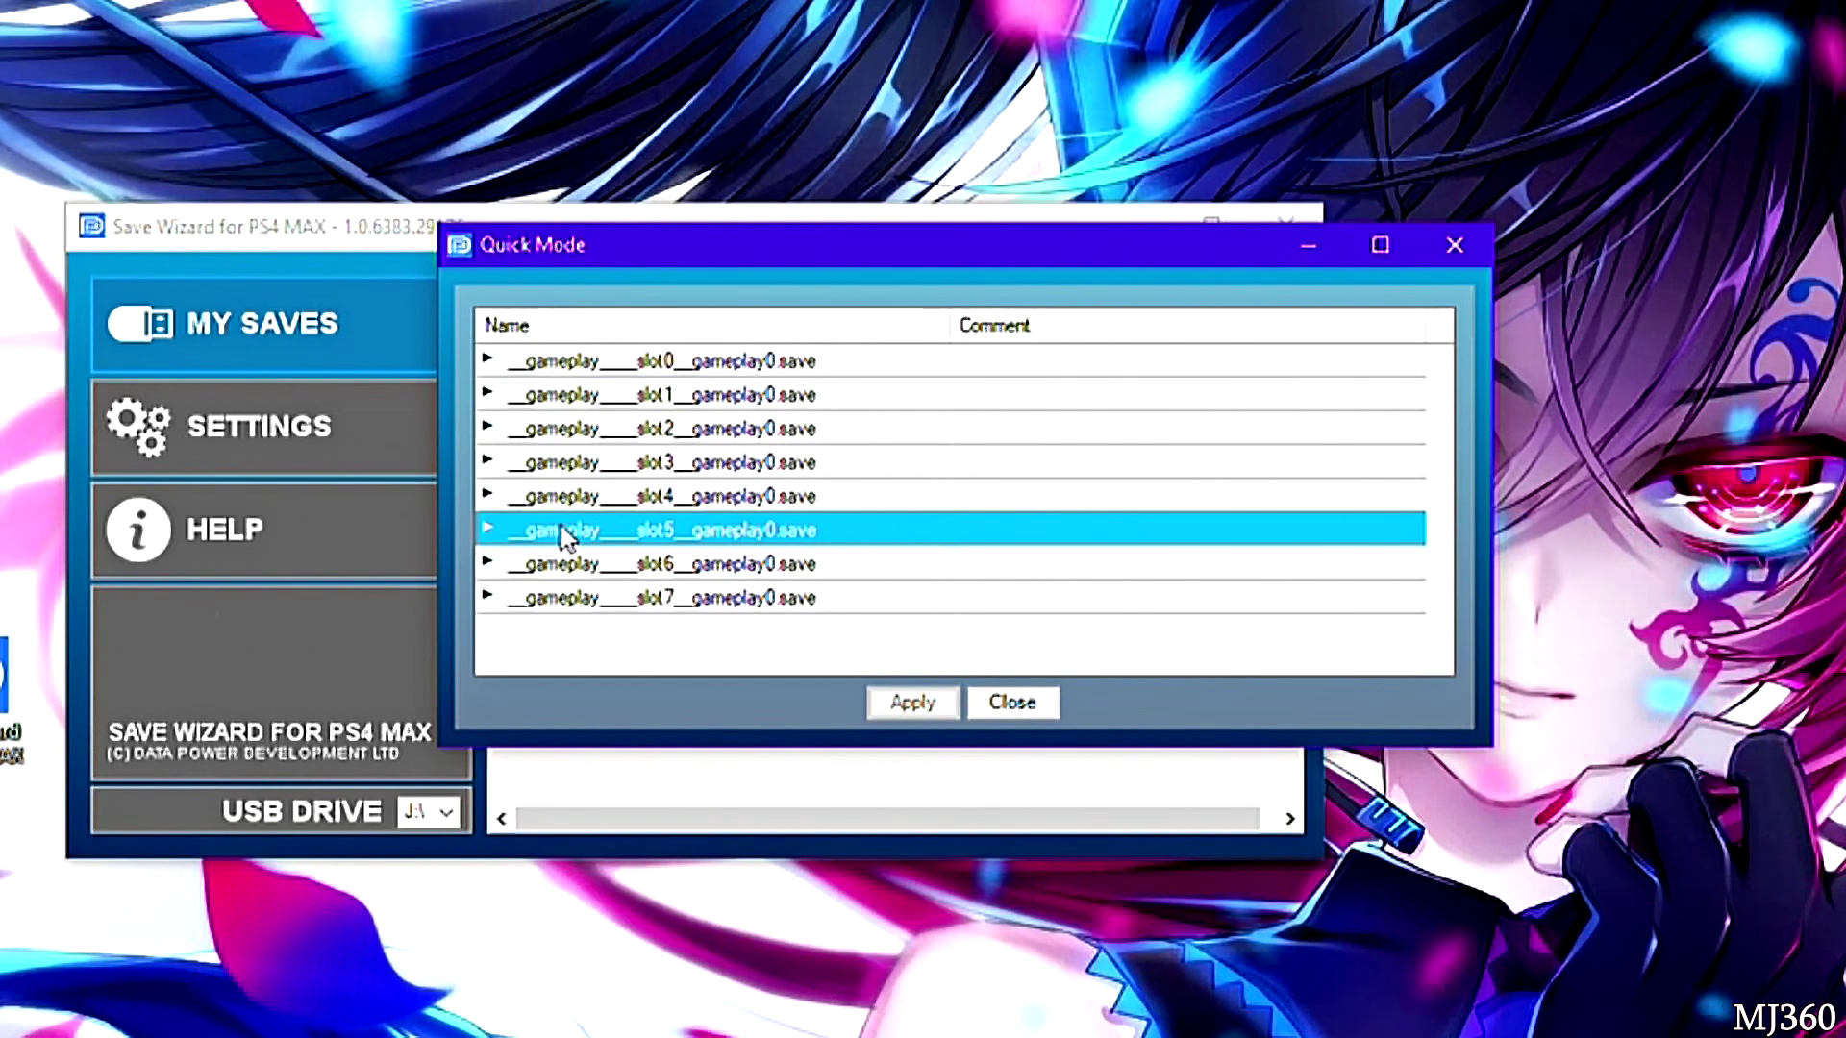
{"action": "left_click", "coordinate": [487, 528]}
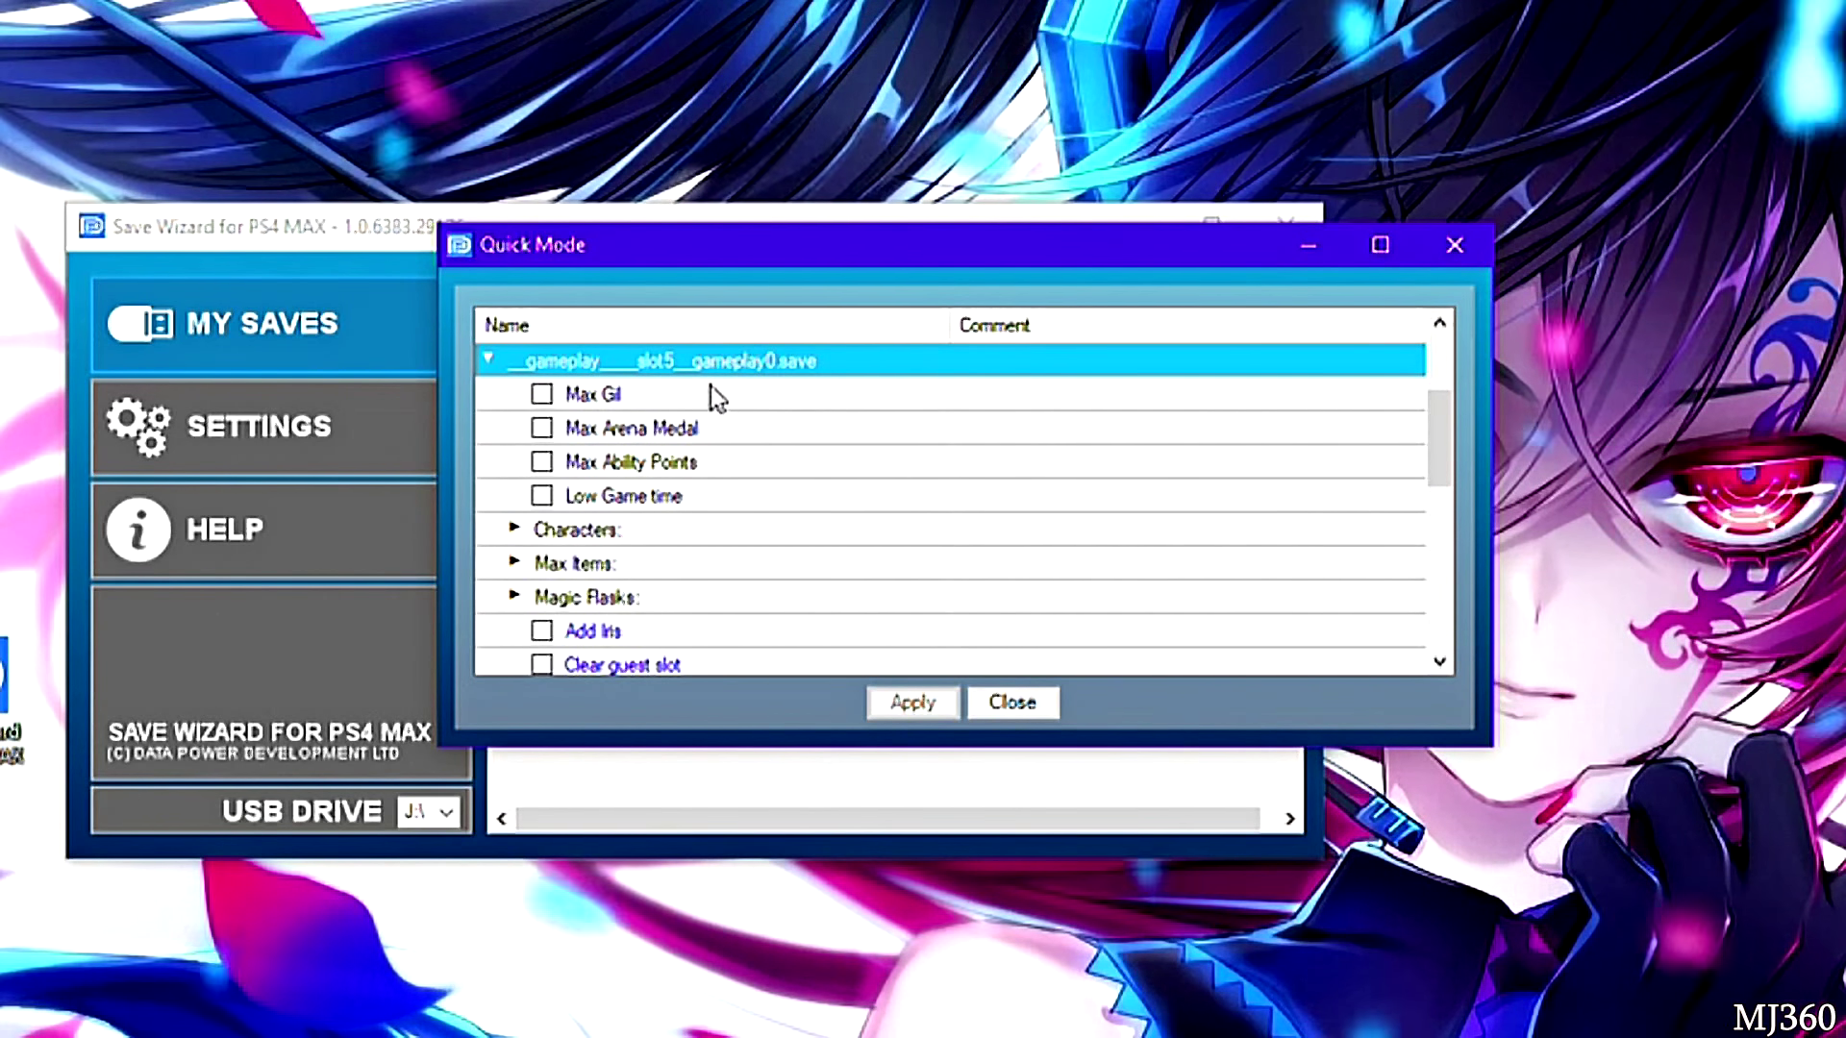
{"action": "scroll", "coordinate": [712, 441], "scroll_direction": "down", "scroll_amount": 1}
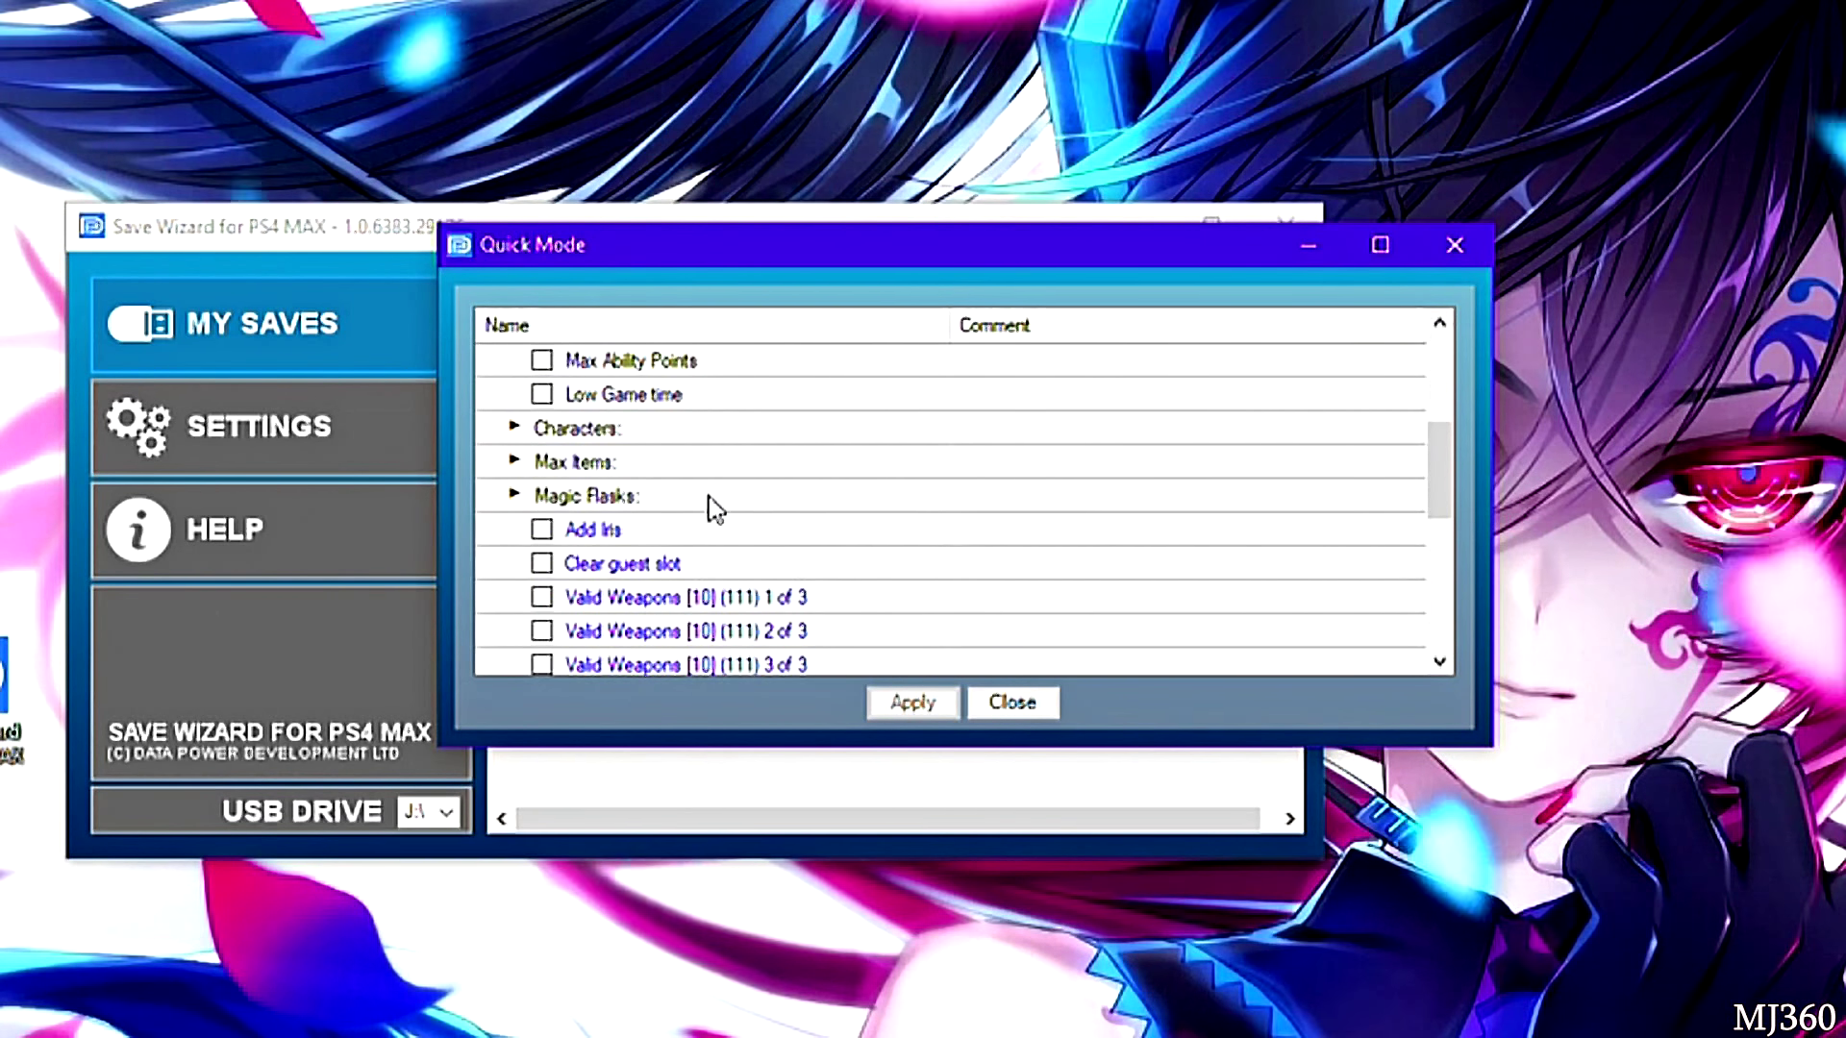
{"action": "scroll", "coordinate": [708, 506], "scroll_direction": "down", "scroll_amount": 3}
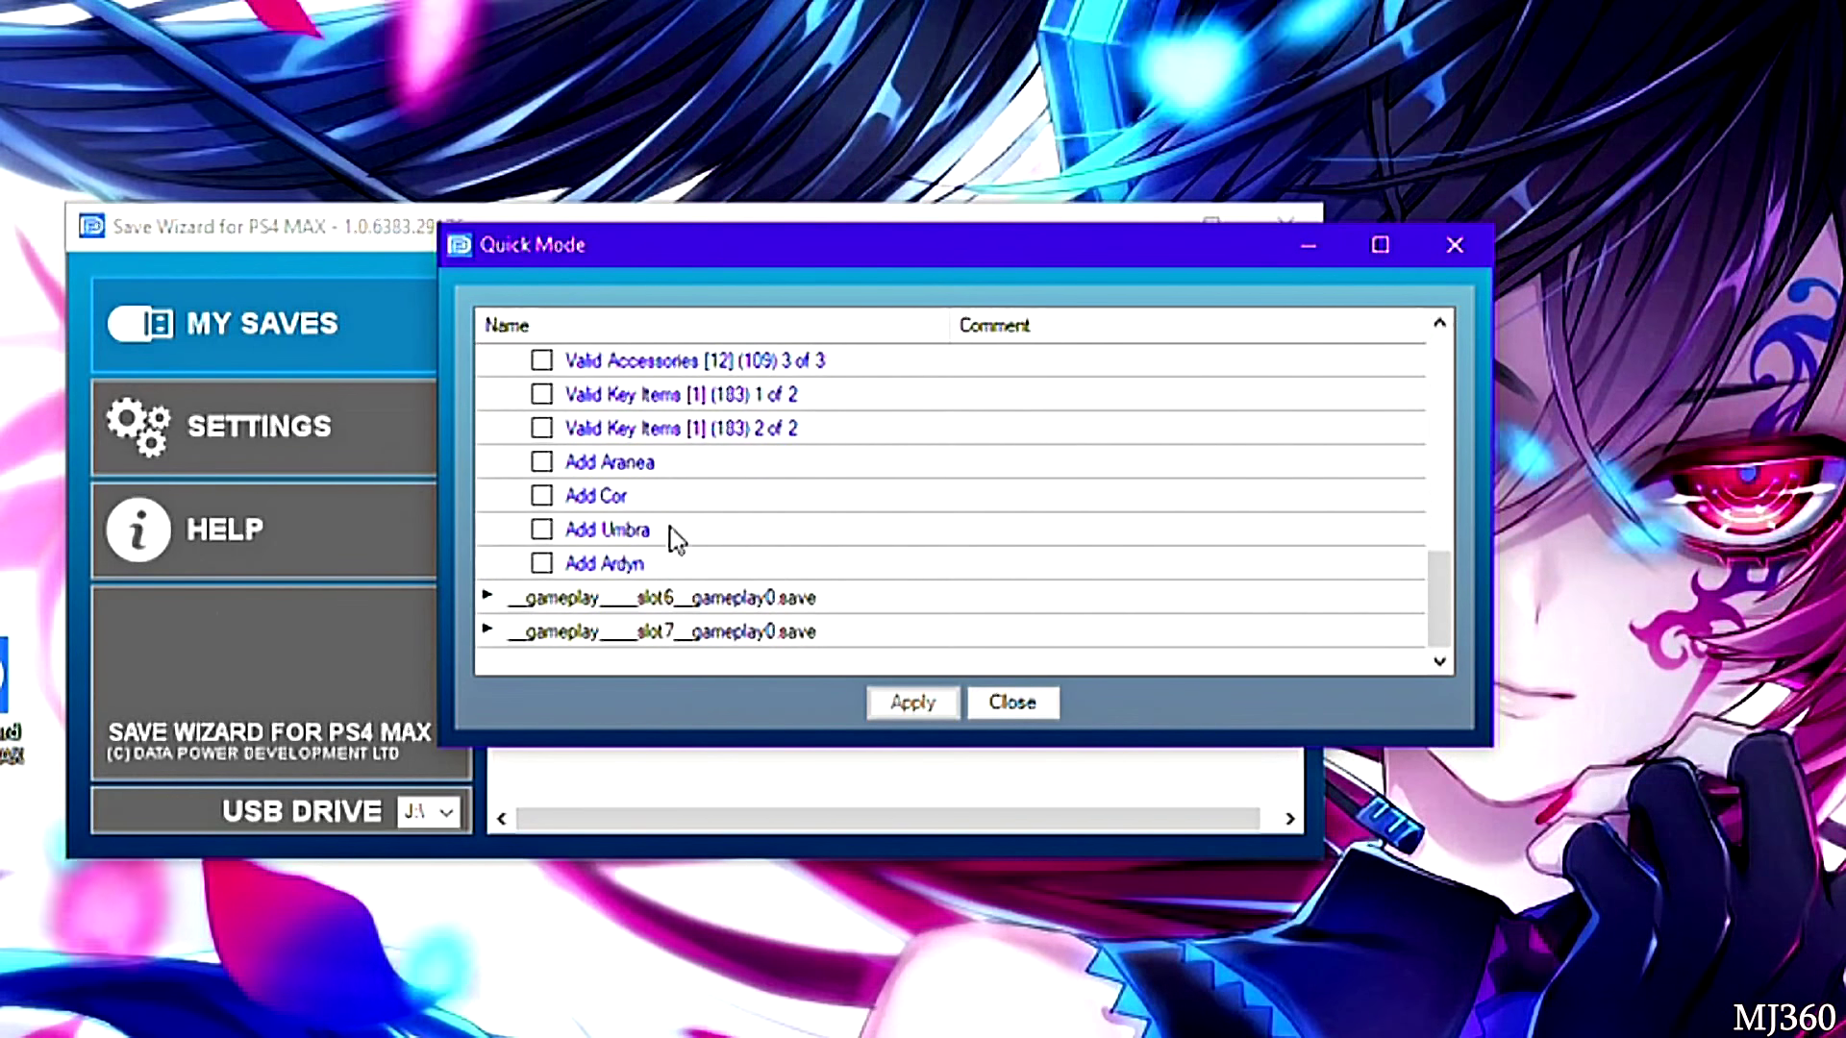
{"action": "scroll", "coordinate": [672, 534], "scroll_direction": "up", "scroll_amount": 3}
{"action": "scroll", "coordinate": [673, 413], "scroll_direction": "up", "scroll_amount": 1}
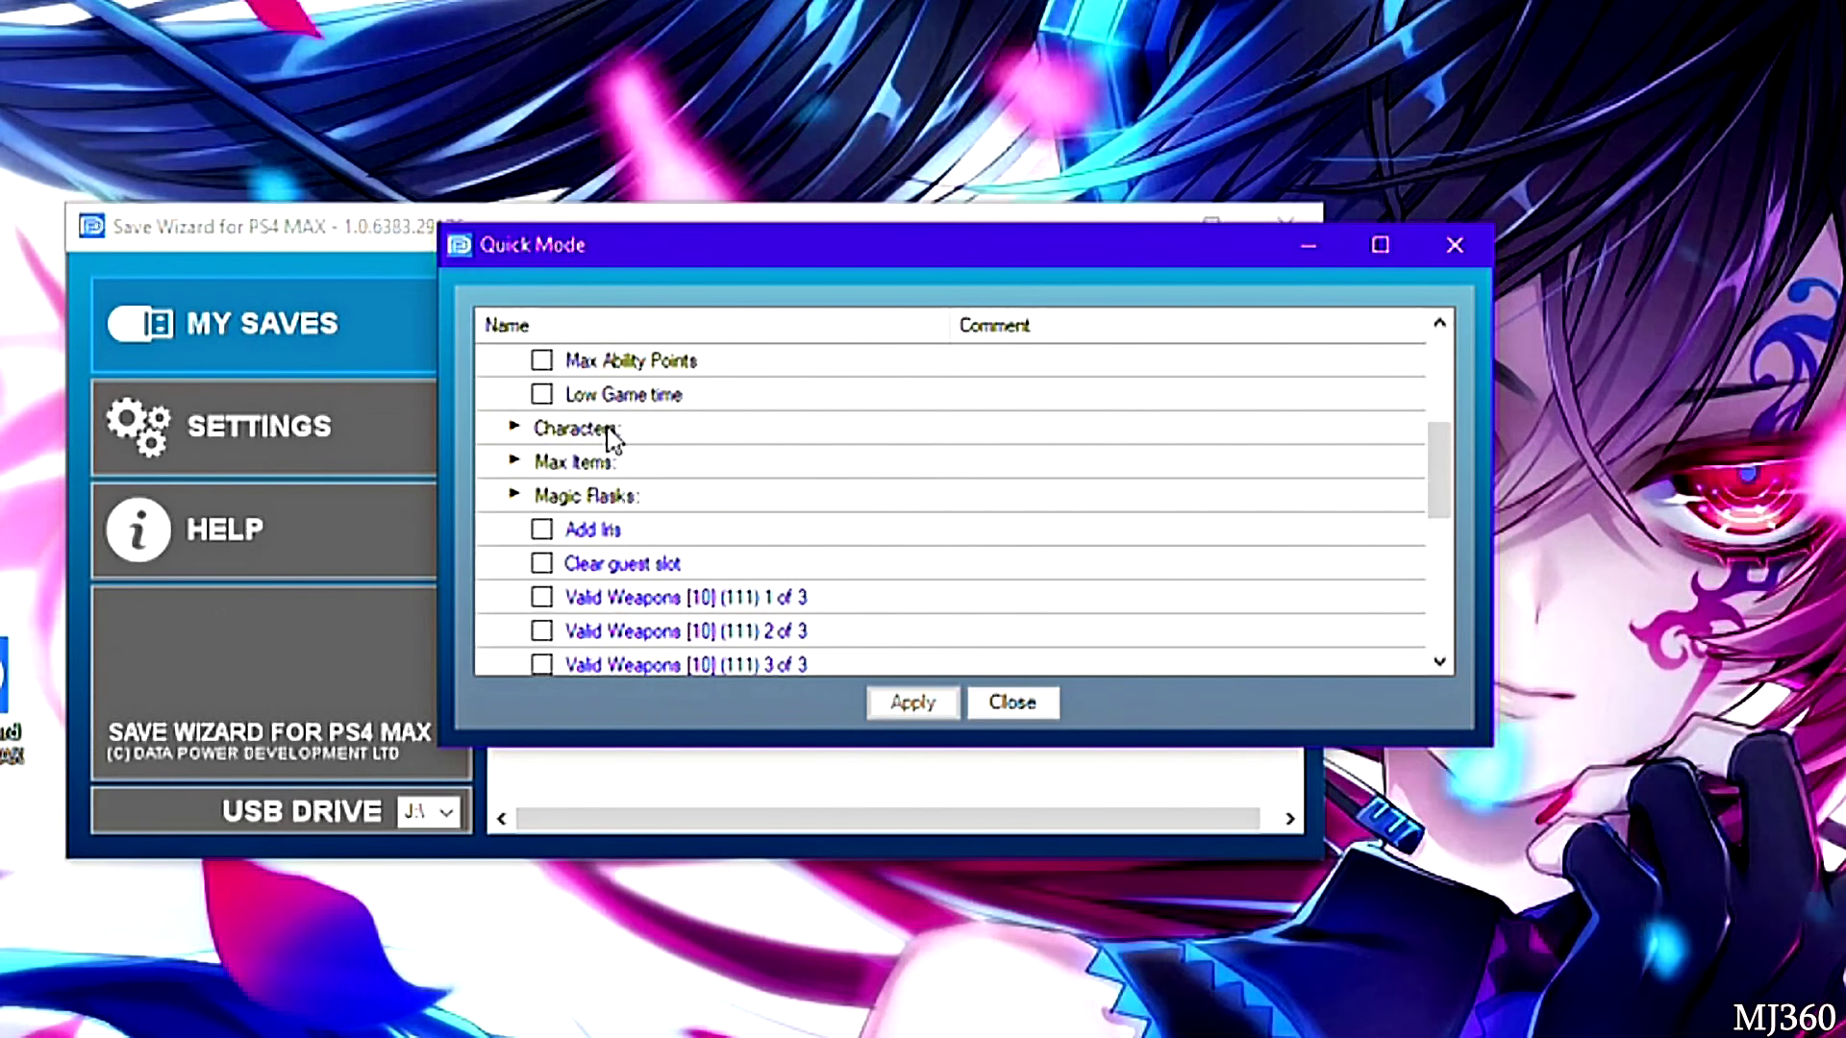
{"action": "scroll", "coordinate": [634, 394], "scroll_direction": "up", "scroll_amount": 1}
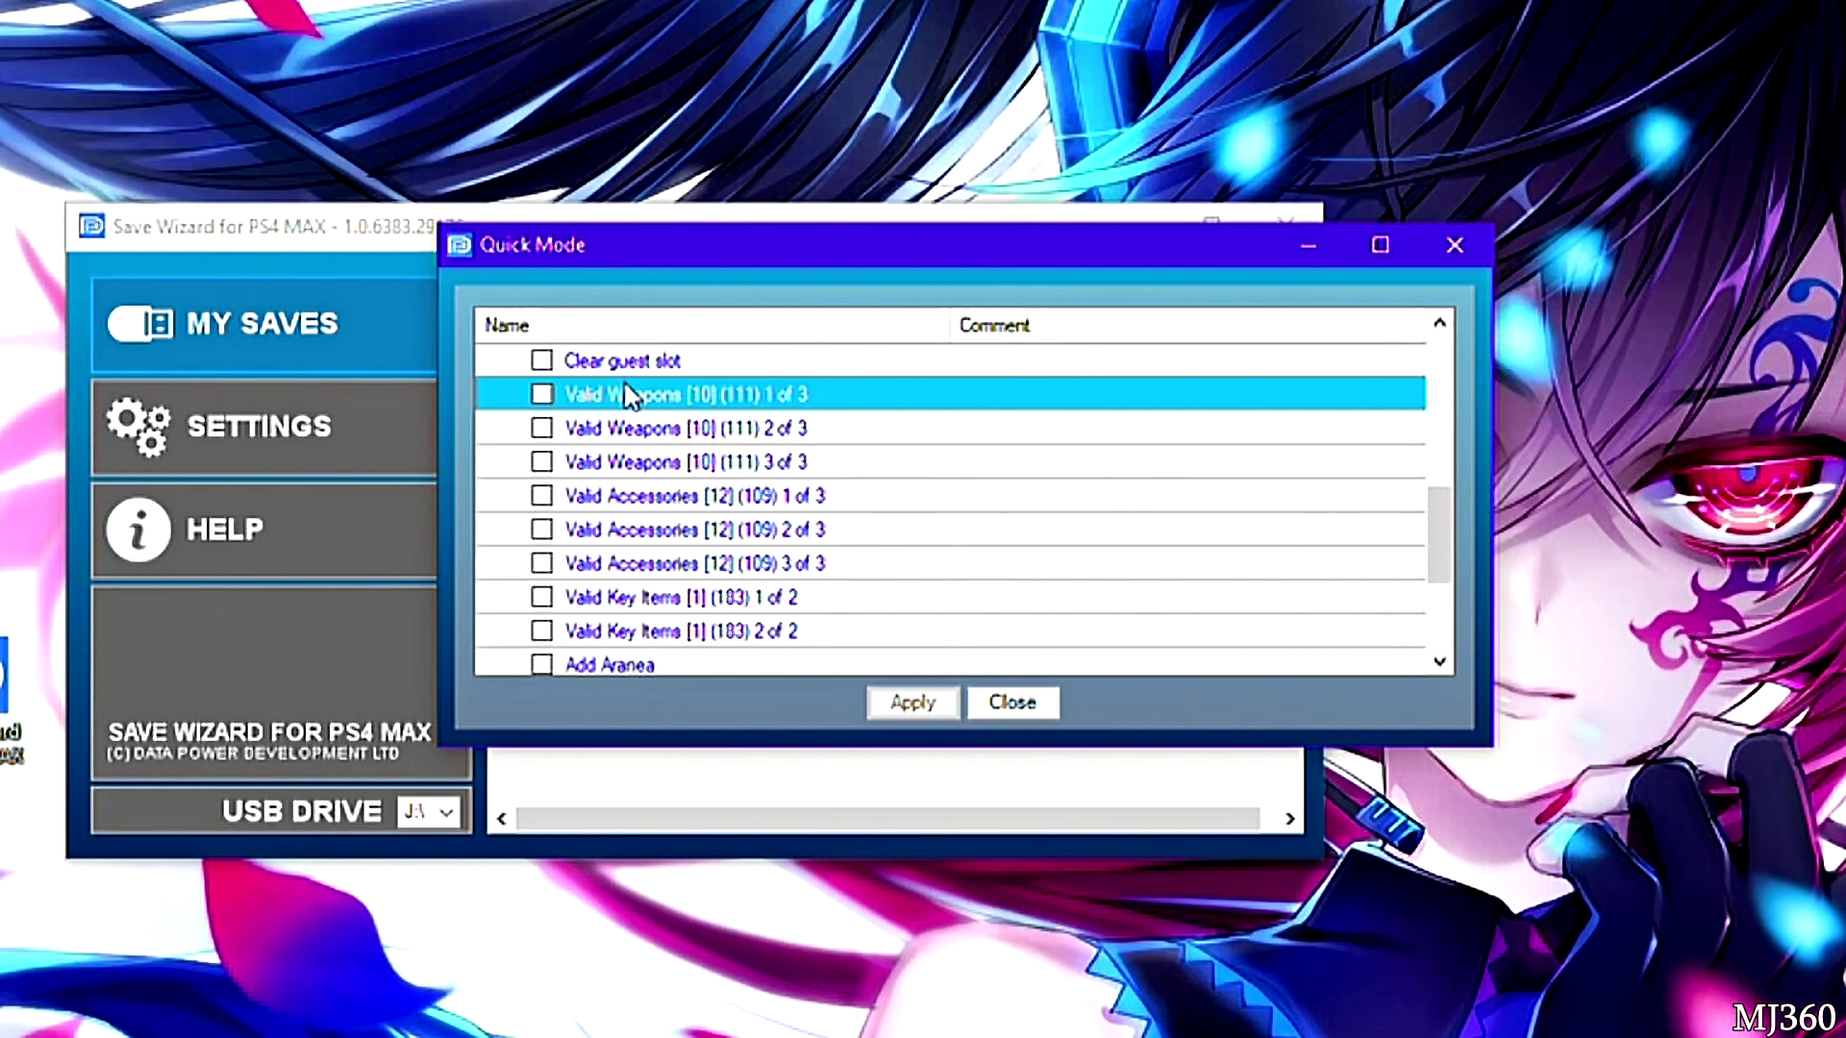
{"action": "left_click", "coordinate": [629, 427]}
{"action": "scroll", "coordinate": [639, 481], "scroll_direction": "down", "scroll_amount": 2}
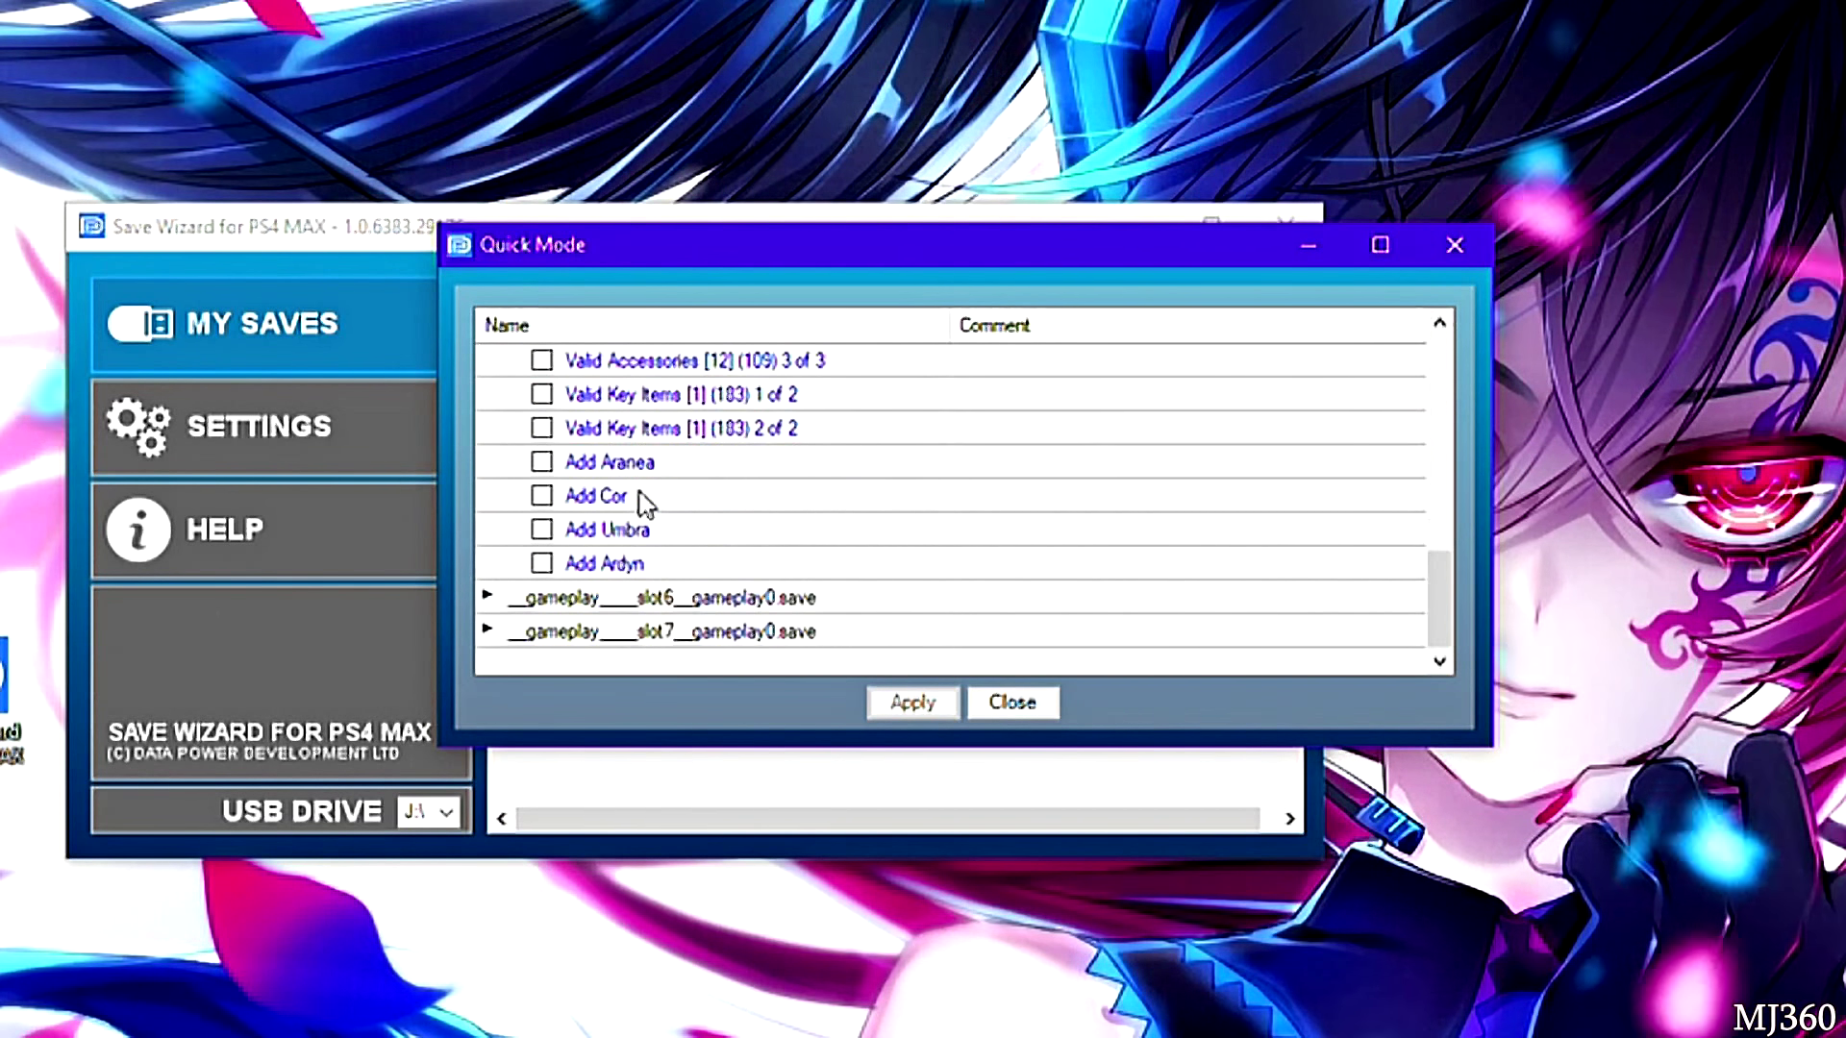
Examine the slot5 guest character, Valid Weapons, Valid Accessories and Valid Key Items cheats in Quick Mode.
{"action": "left_click", "coordinate": [616, 565]}
{"action": "left_click", "coordinate": [601, 528]}
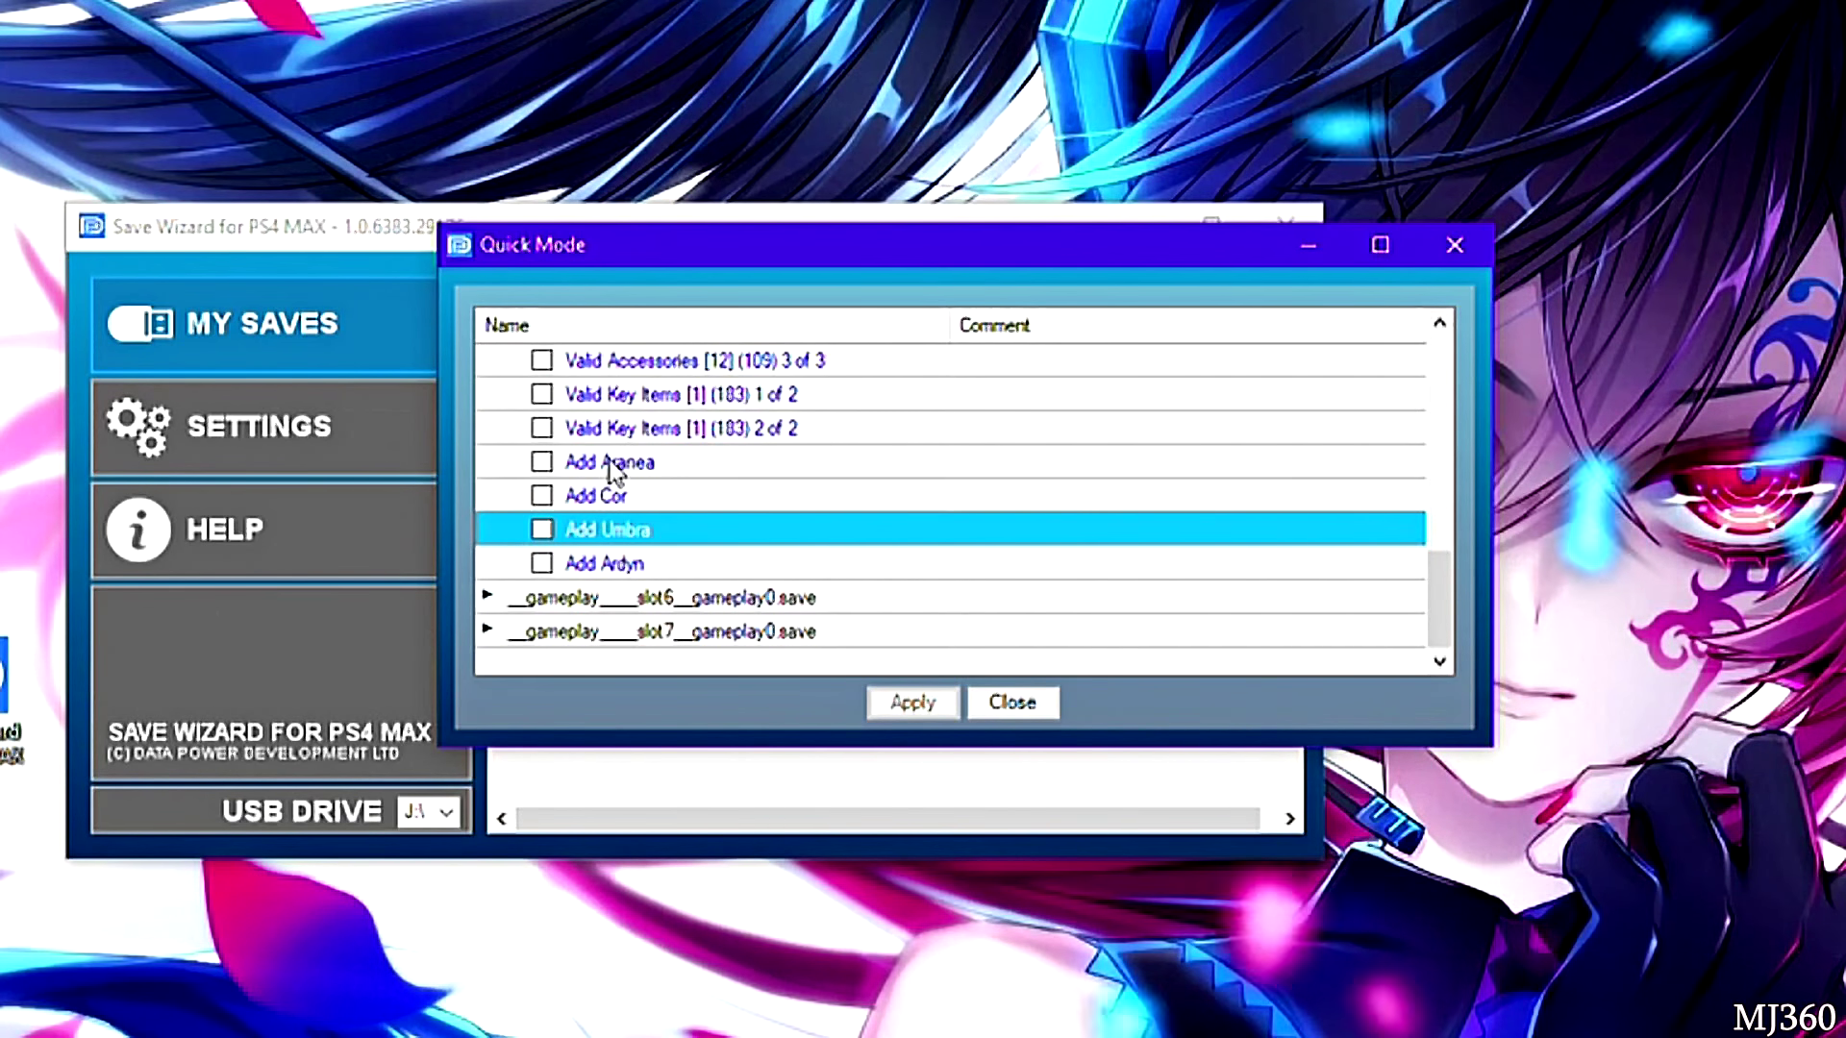
{"action": "left_click", "coordinate": [632, 428]}
{"action": "scroll", "coordinate": [636, 423], "scroll_direction": "up", "scroll_amount": 3}
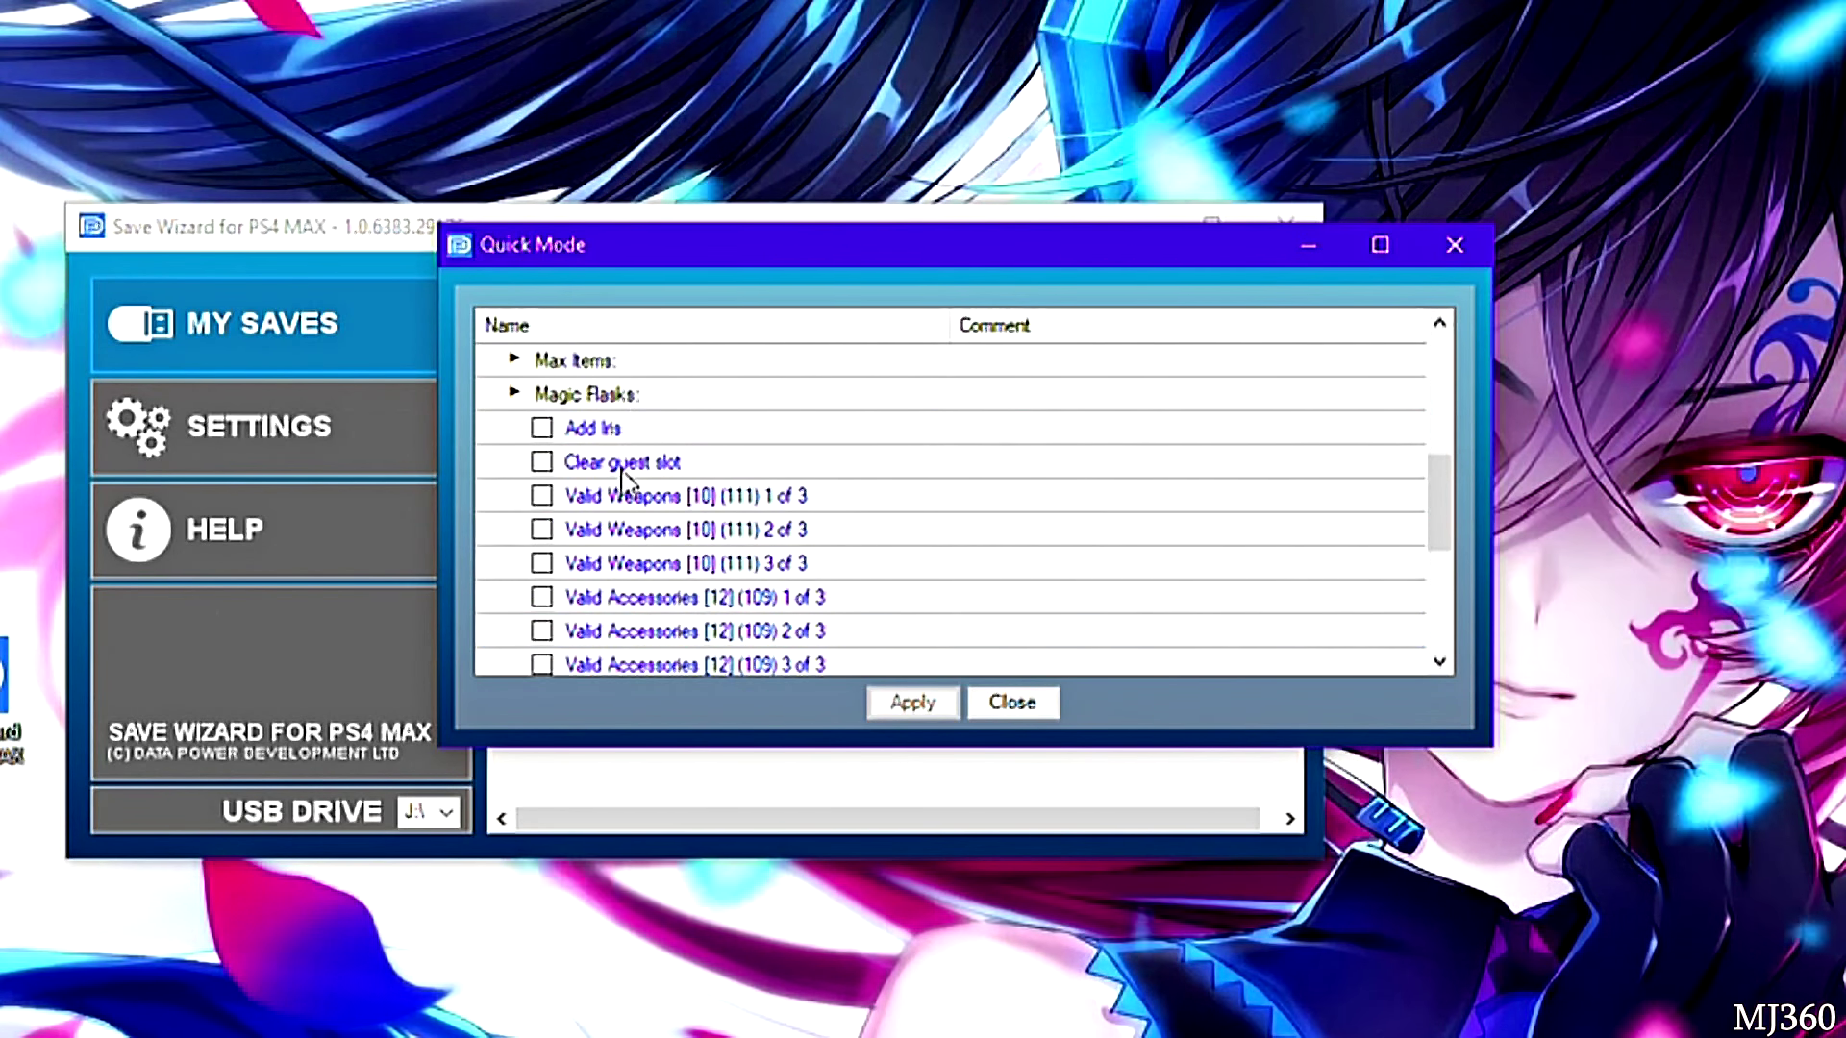
{"action": "scroll", "coordinate": [616, 500], "scroll_direction": "up", "scroll_amount": 2}
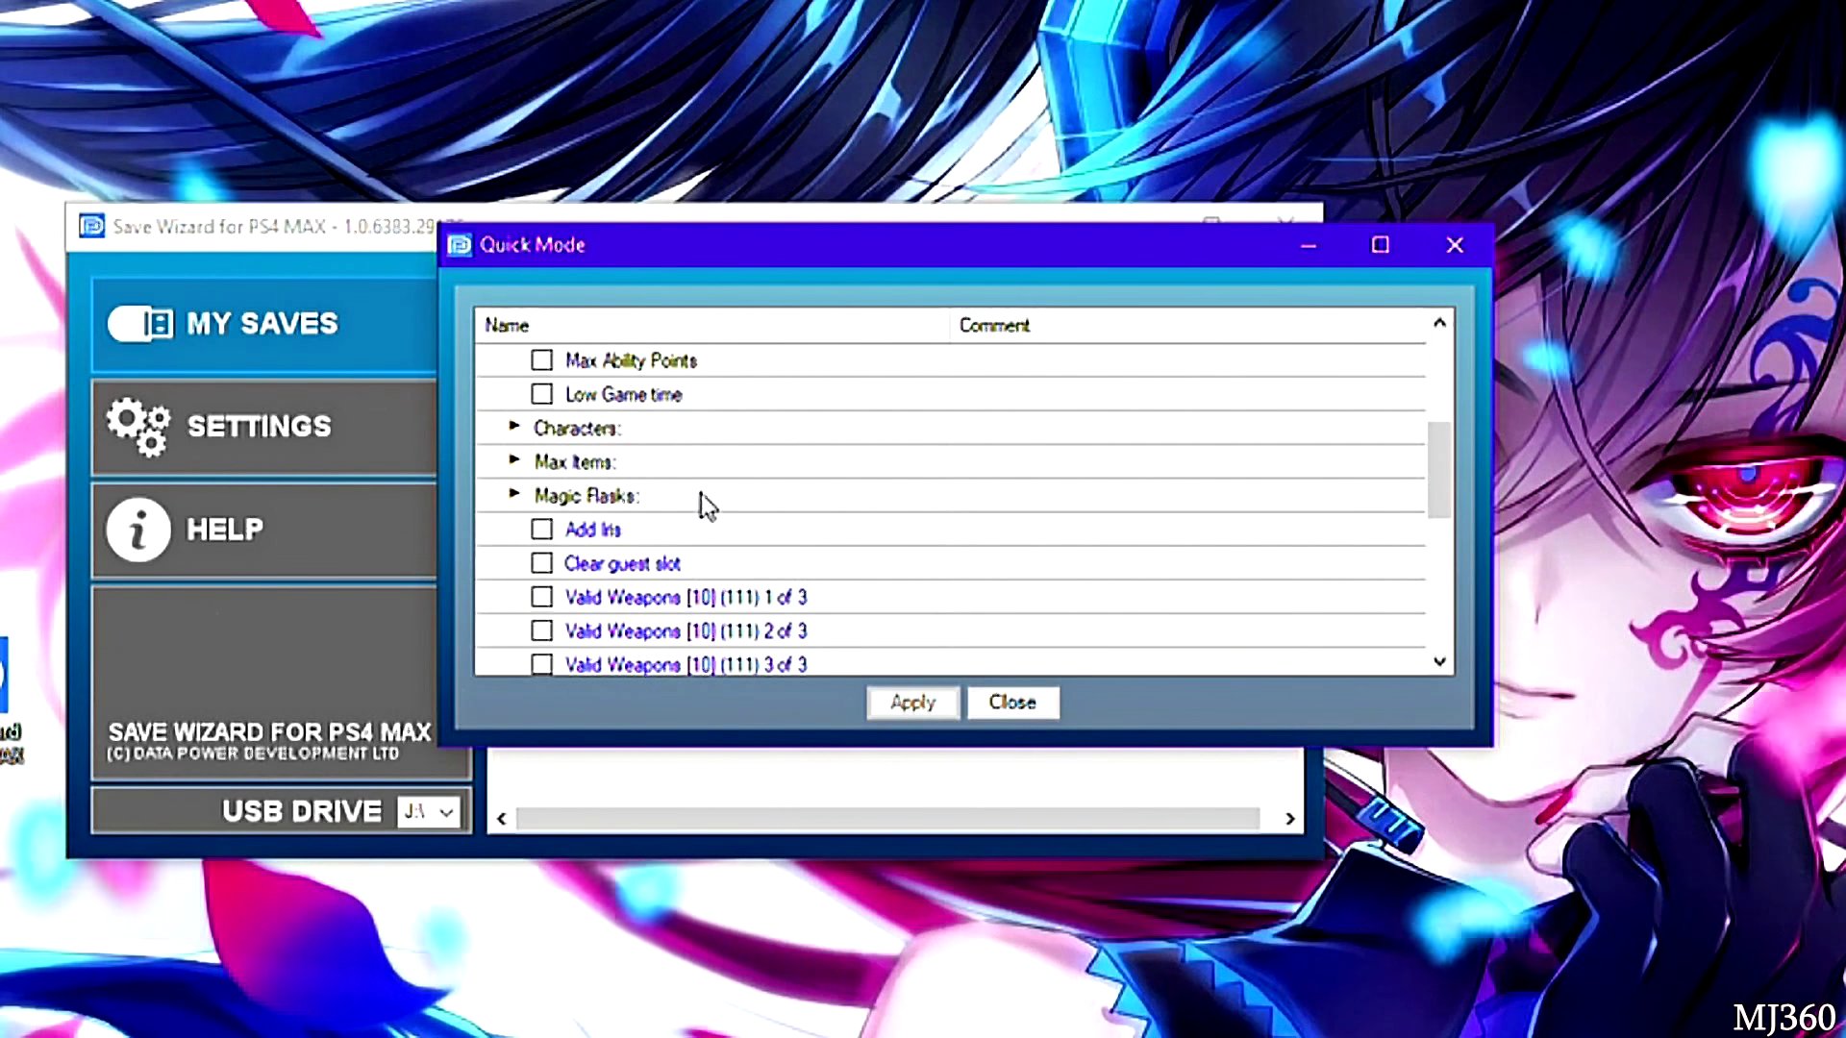
{"action": "scroll", "coordinate": [642, 553], "scroll_direction": "down", "scroll_amount": 3}
{"action": "left_click", "coordinate": [643, 528]}
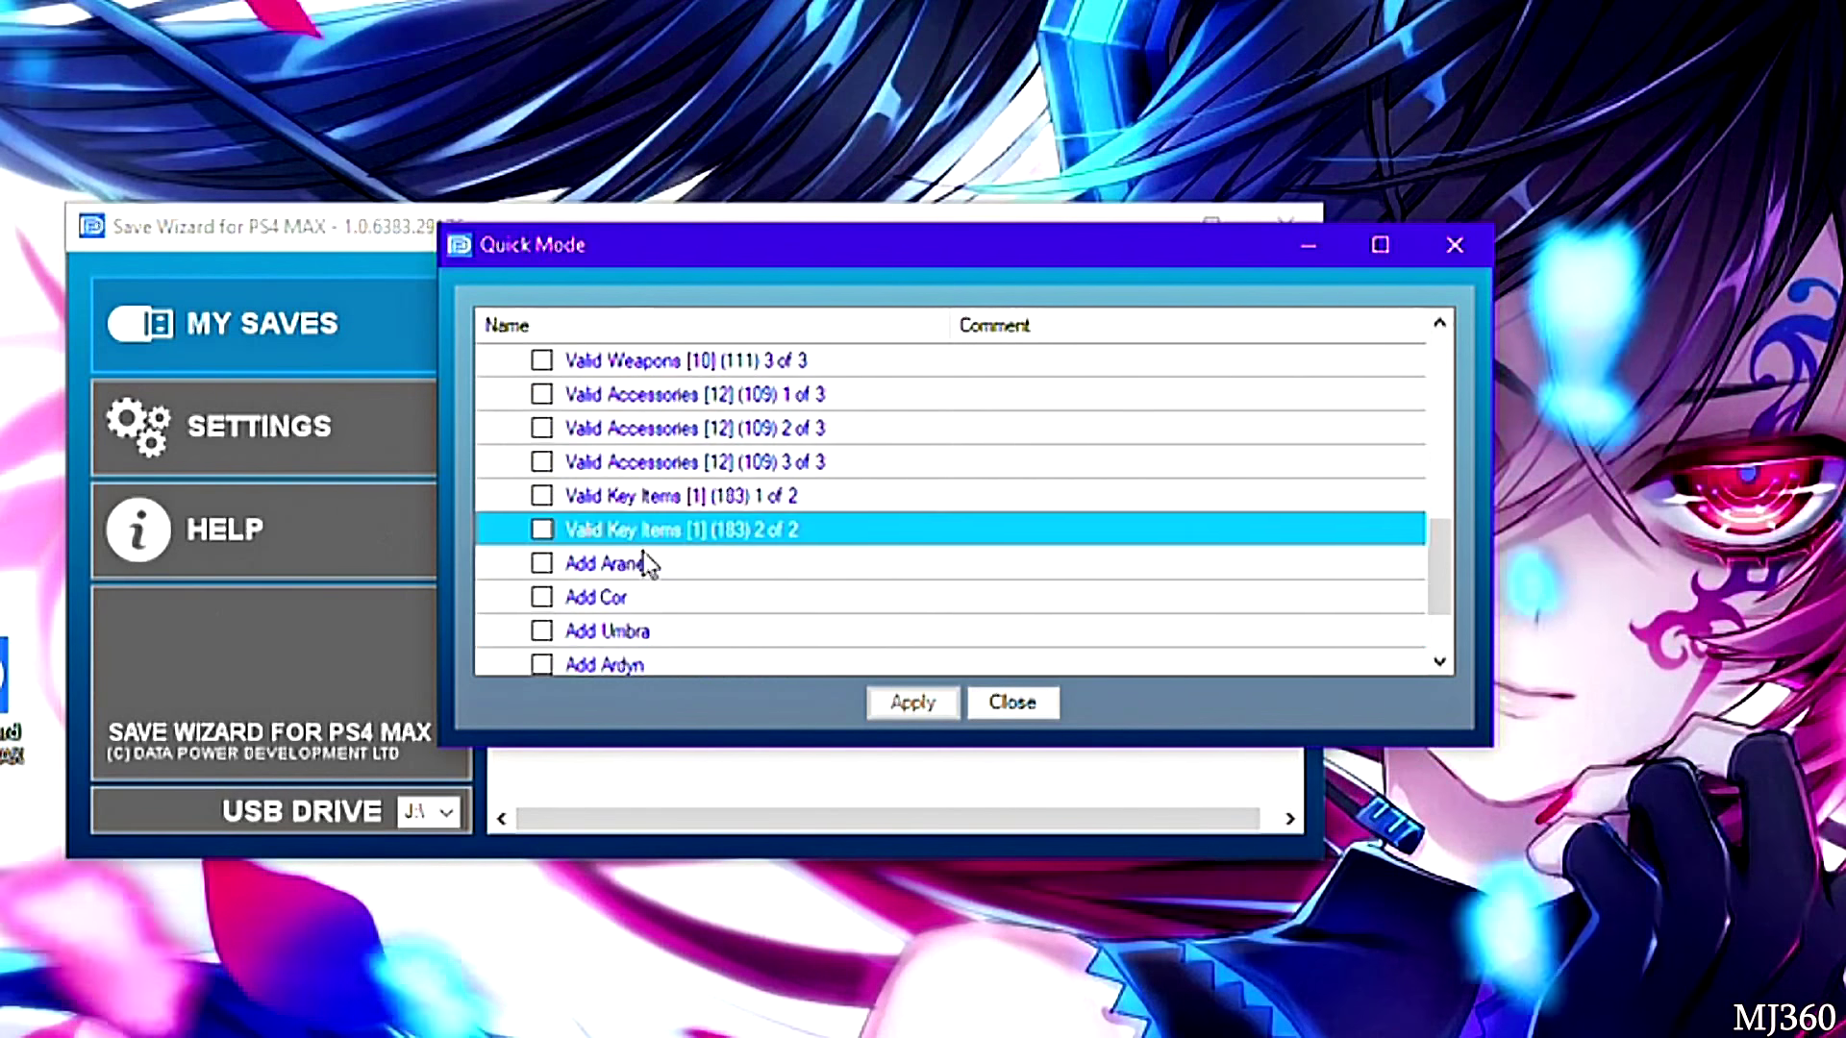
{"action": "scroll", "coordinate": [655, 458], "scroll_direction": "down", "scroll_amount": 1}
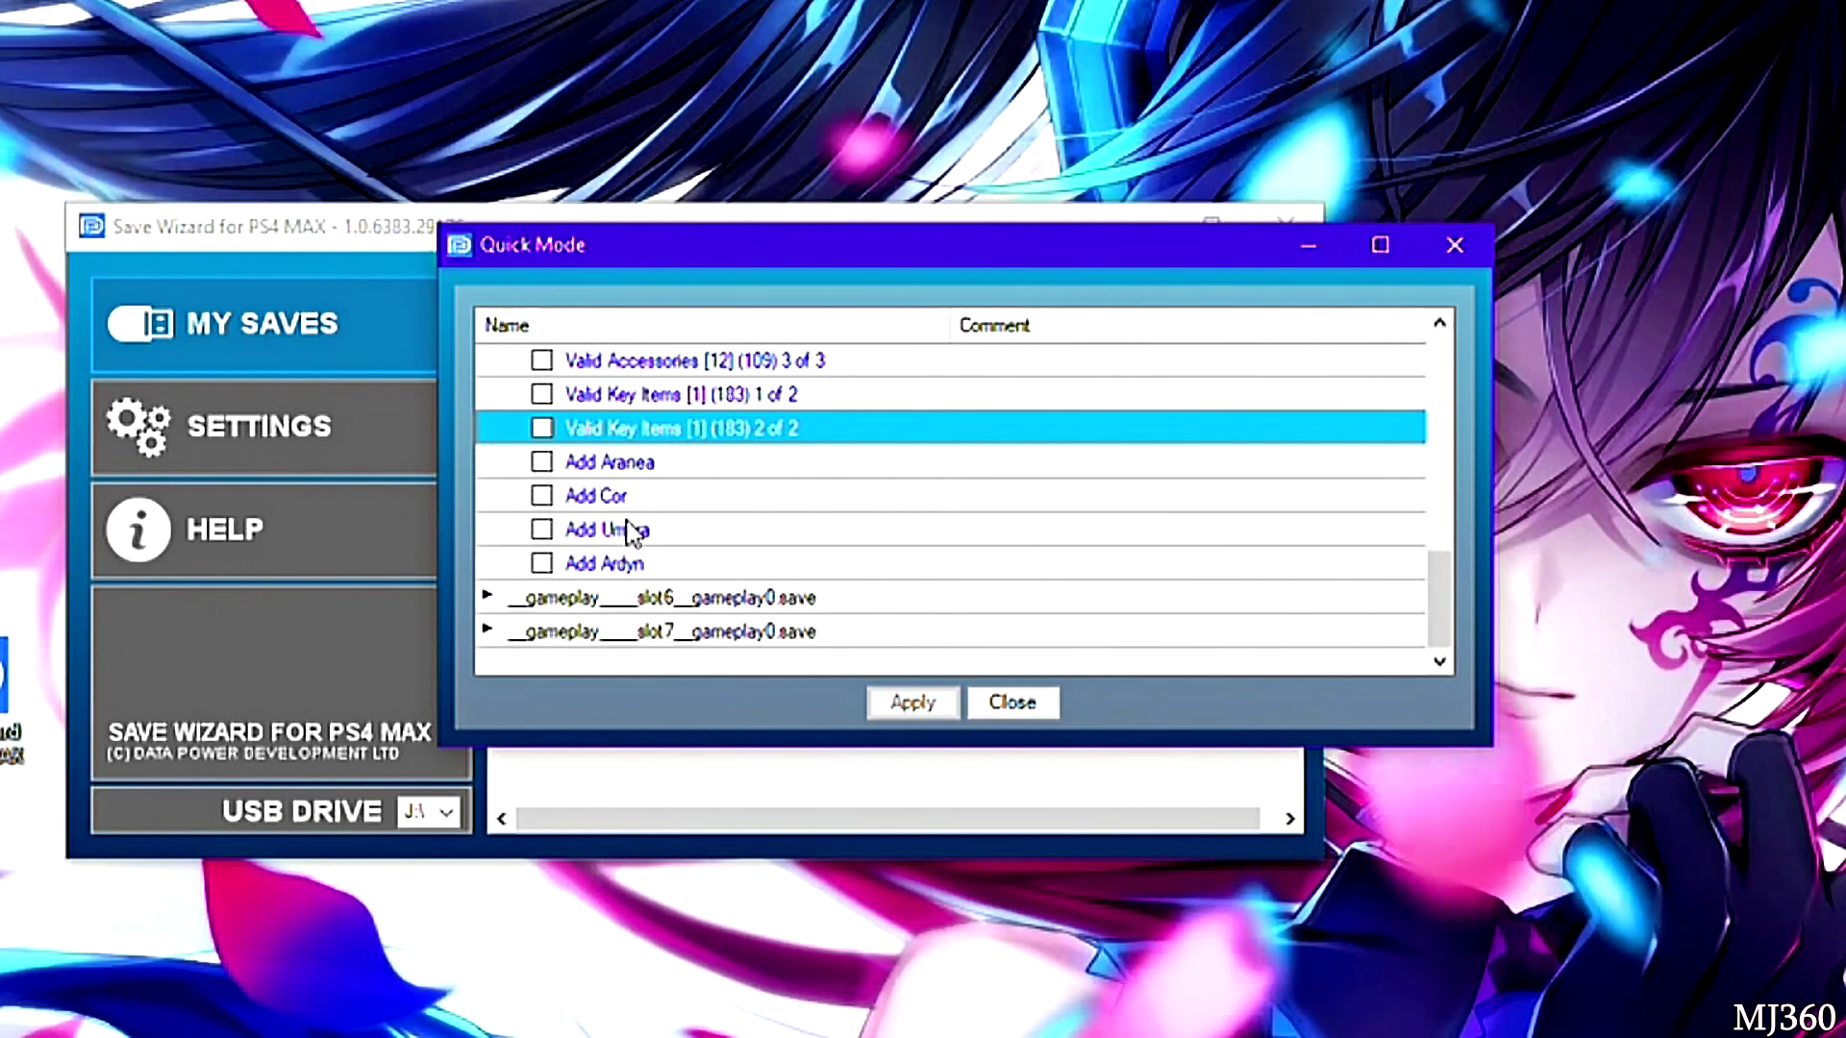
{"action": "scroll", "coordinate": [598, 529], "scroll_direction": "up", "scroll_amount": 4}
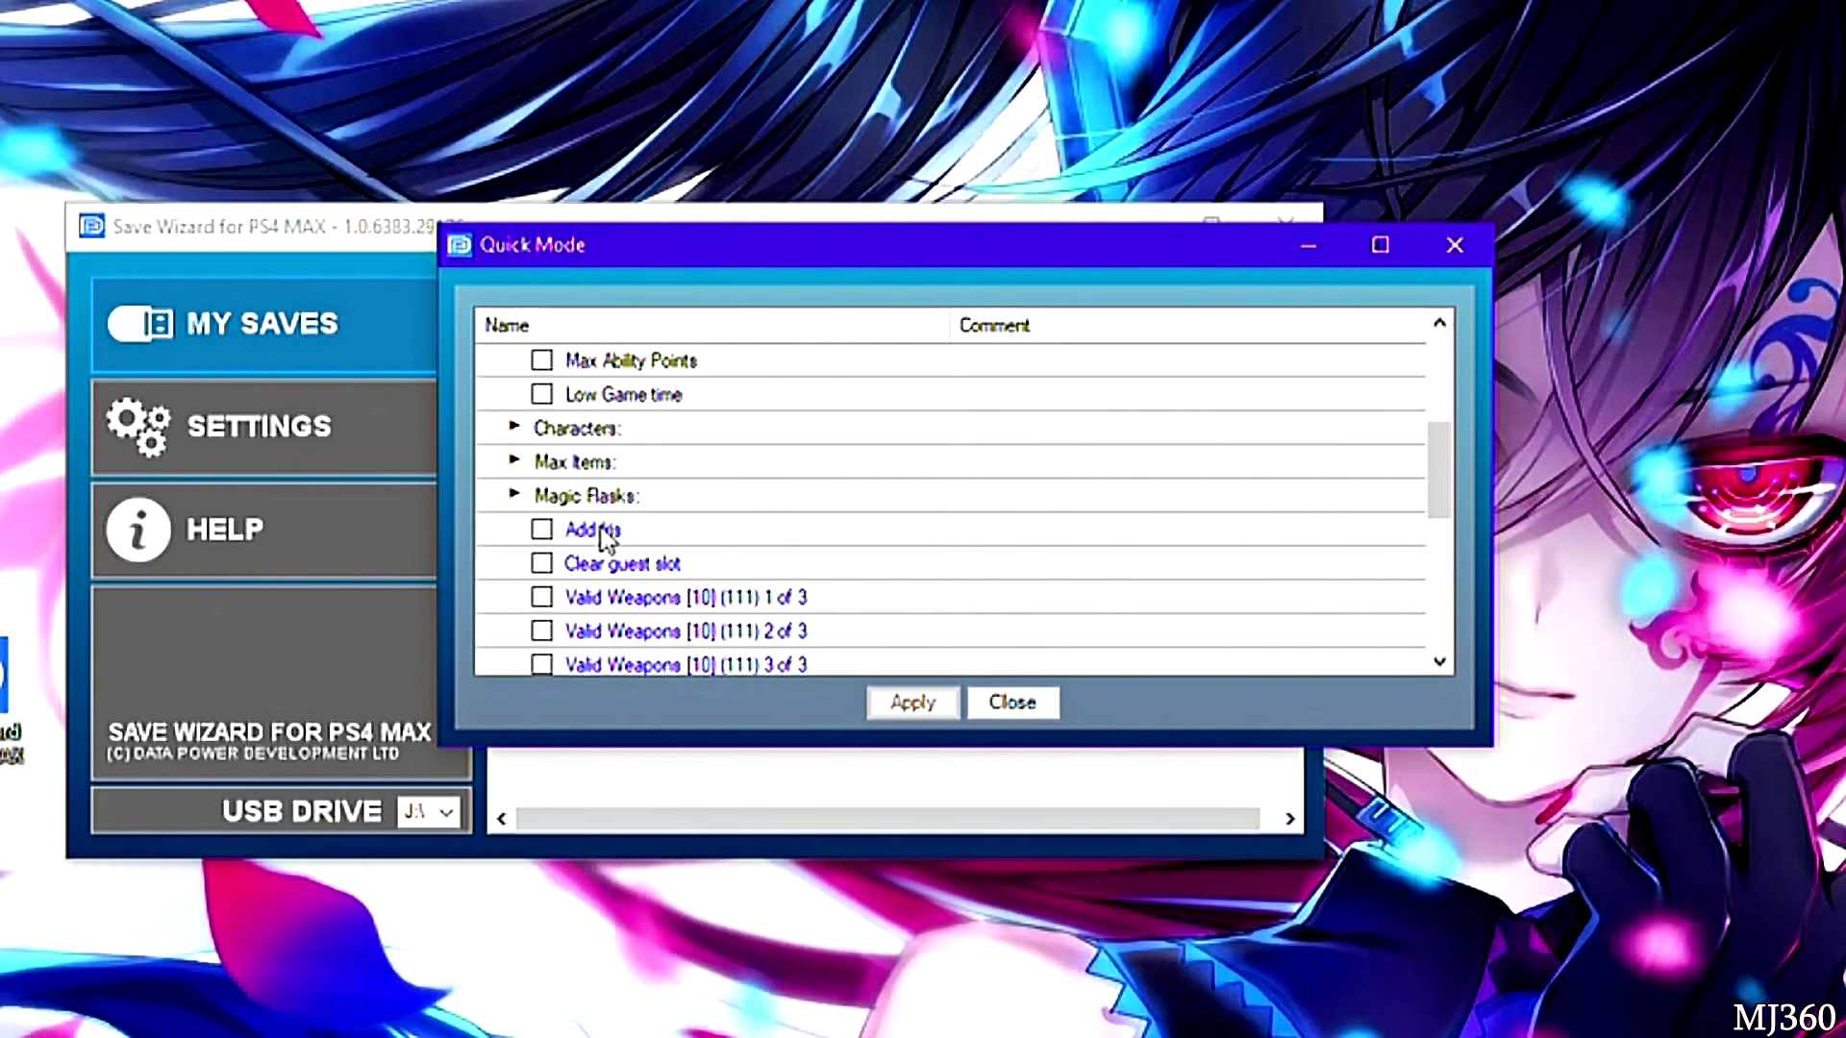
{"action": "scroll", "coordinate": [634, 528], "scroll_direction": "down", "scroll_amount": 1}
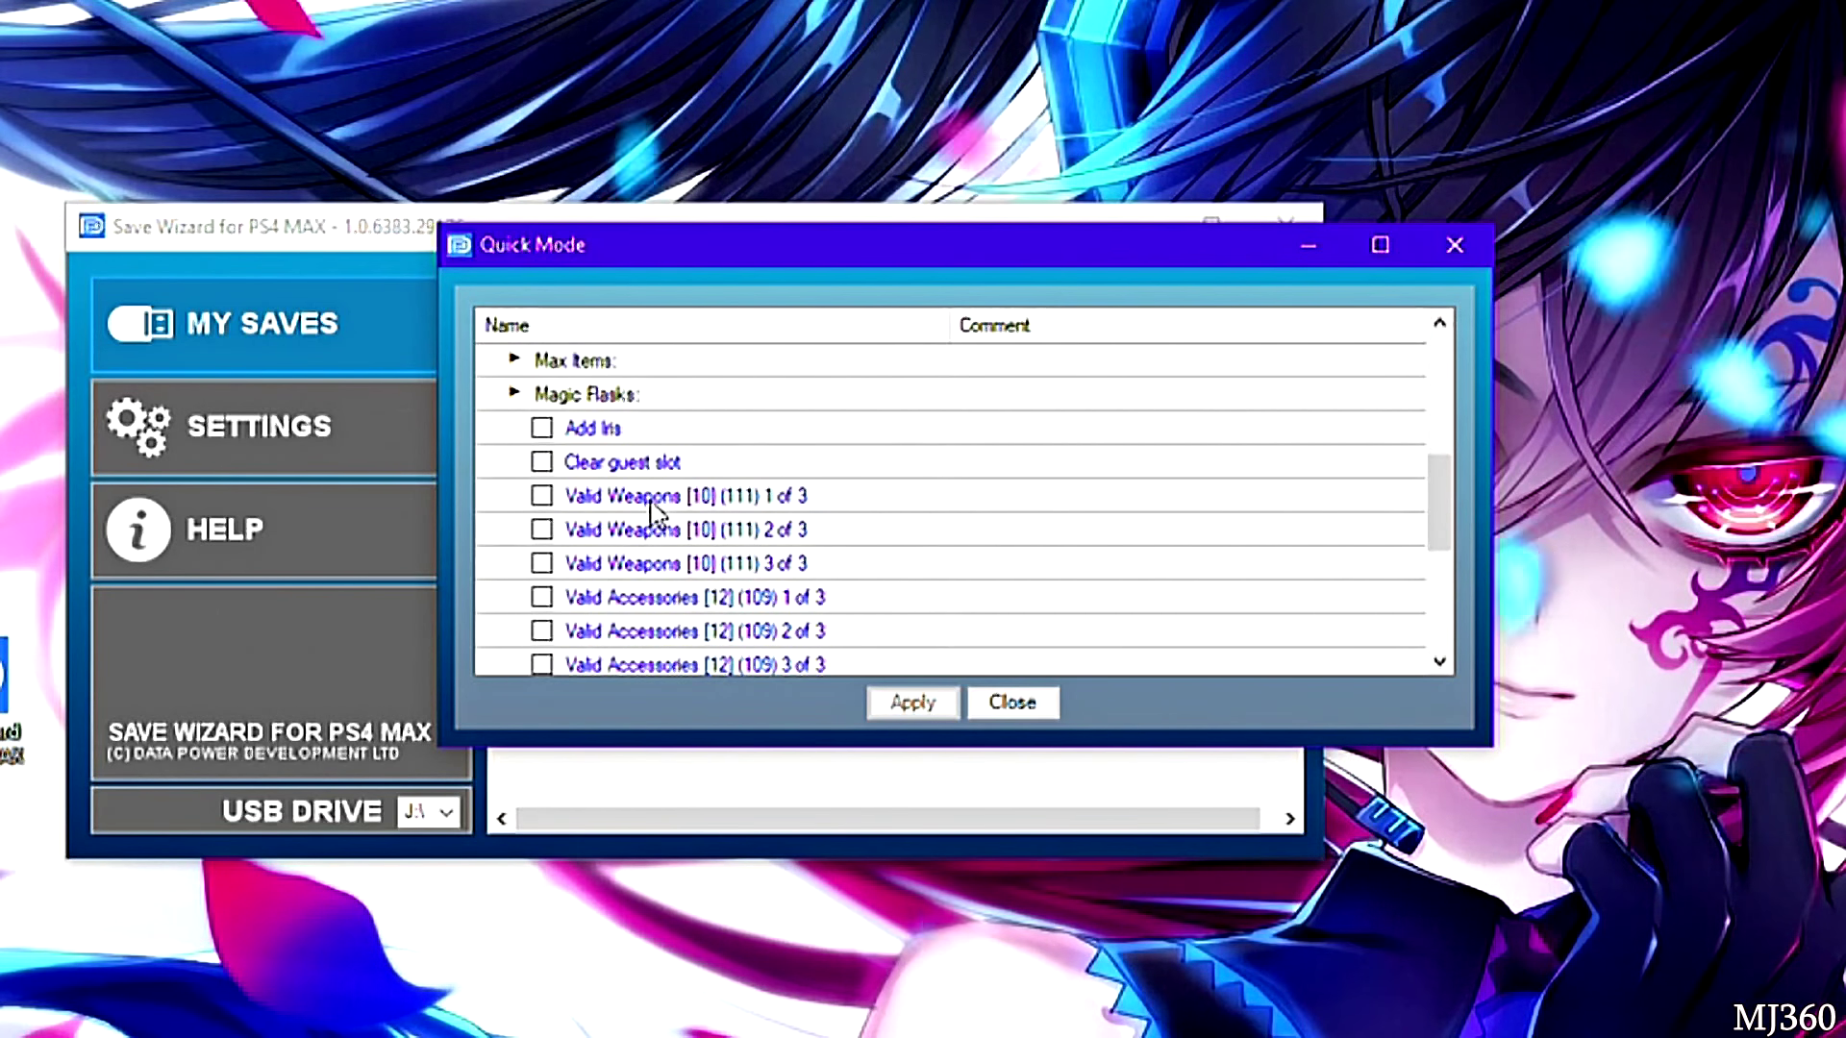
{"action": "scroll", "coordinate": [654, 509], "scroll_direction": "down", "scroll_amount": 3}
{"action": "scroll", "coordinate": [654, 509], "scroll_direction": "up", "scroll_amount": 4}
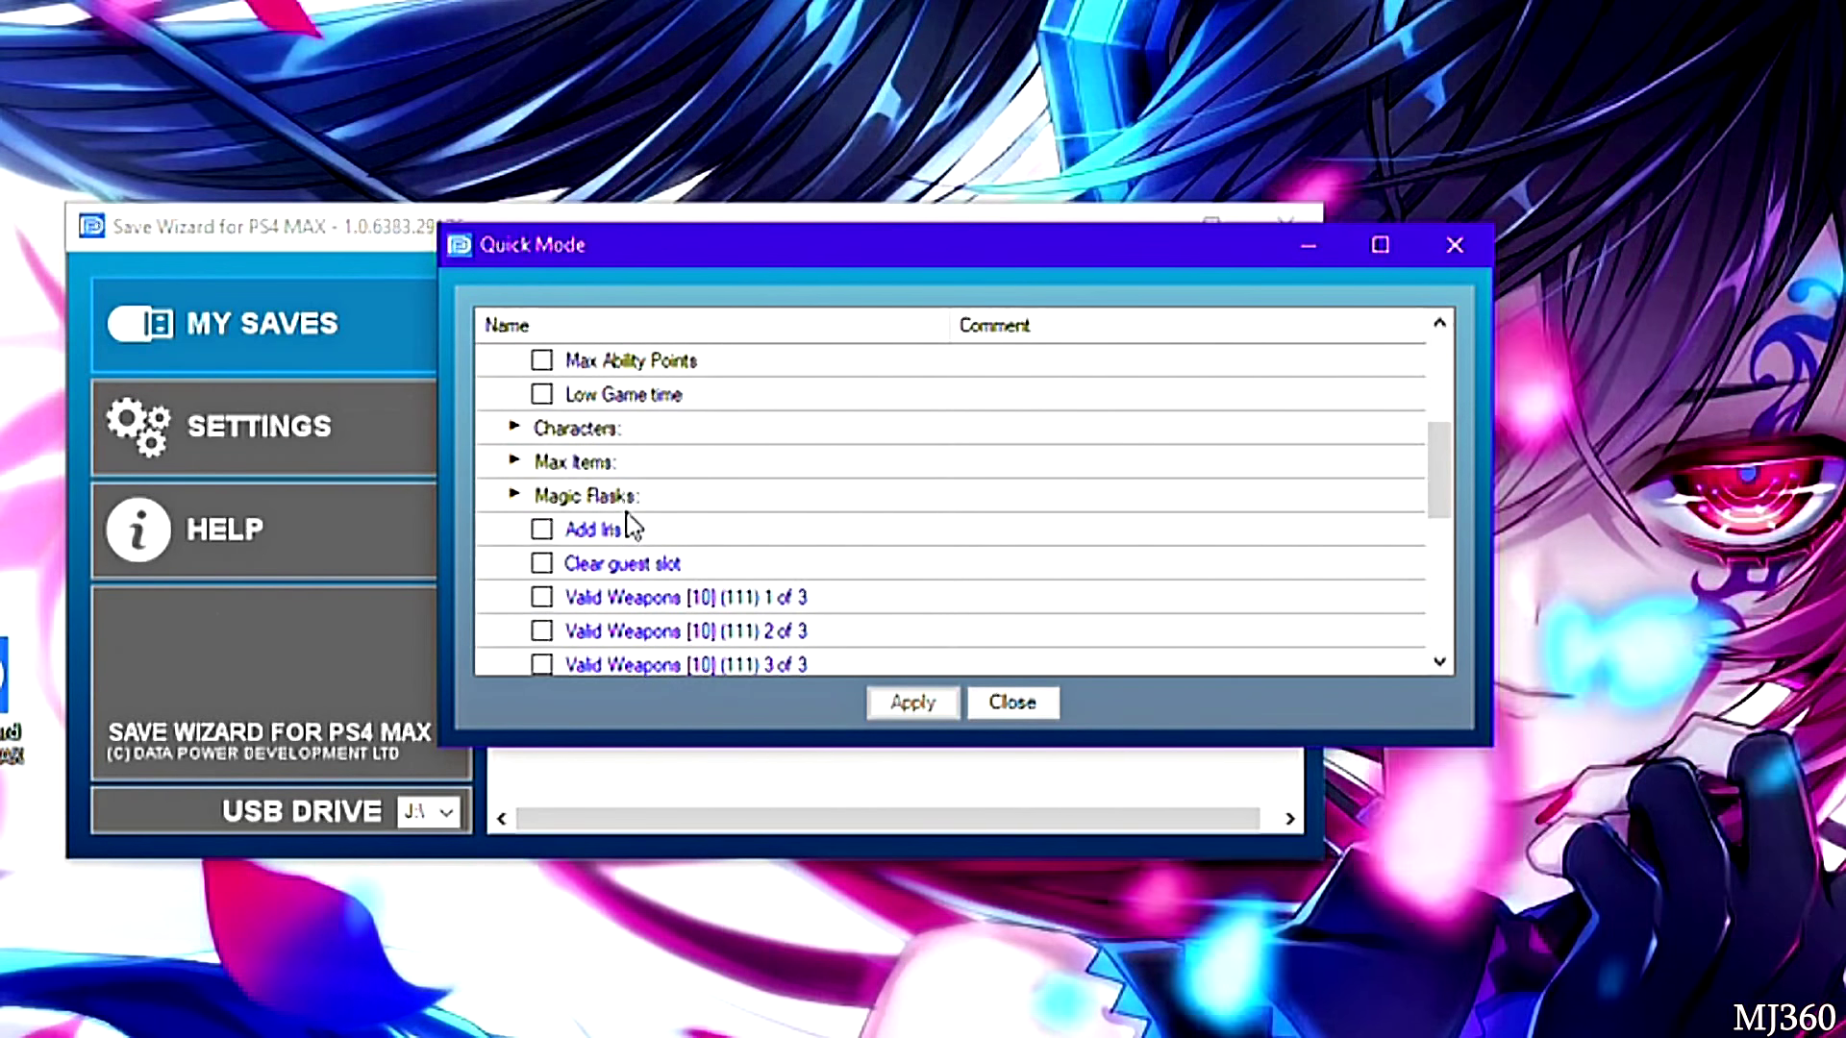
Review the slot5 cheat list from Max Gil and Max Arena Medal down through the valid item codes.
{"action": "scroll", "coordinate": [634, 527], "scroll_direction": "up", "scroll_amount": 2}
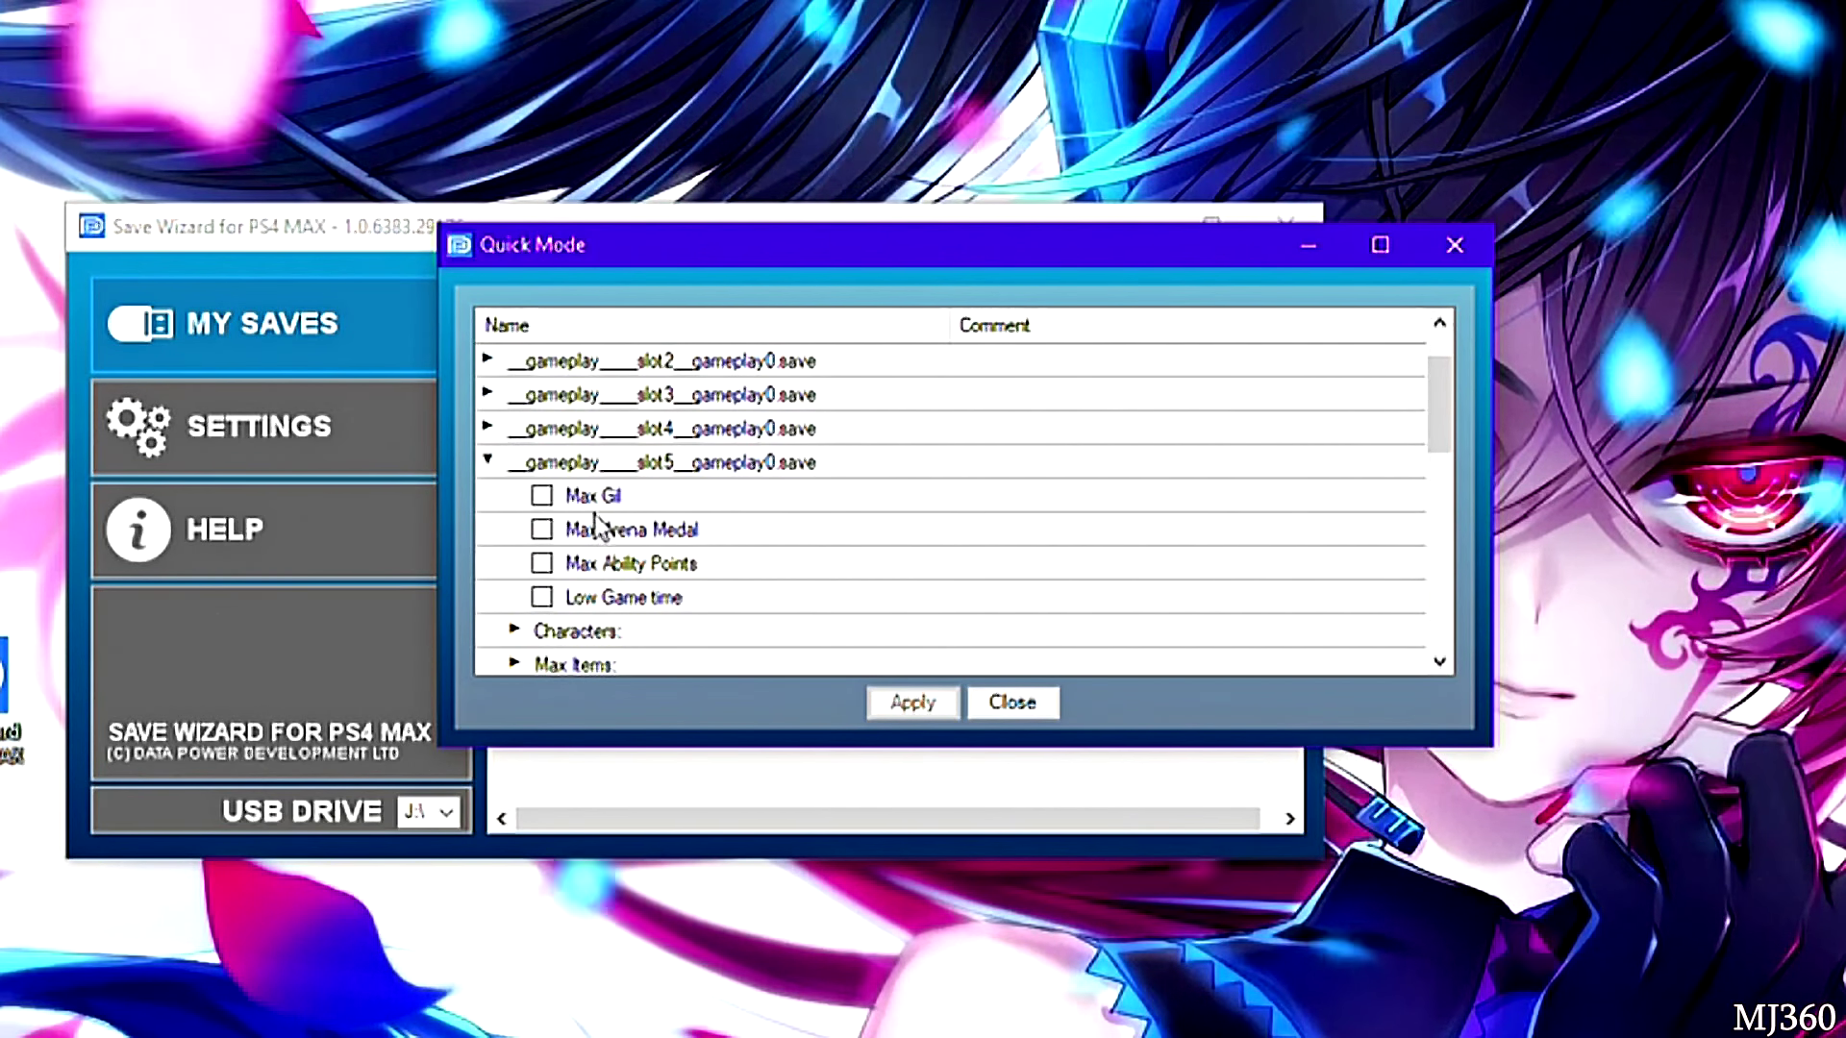
{"action": "left_click", "coordinate": [597, 495]}
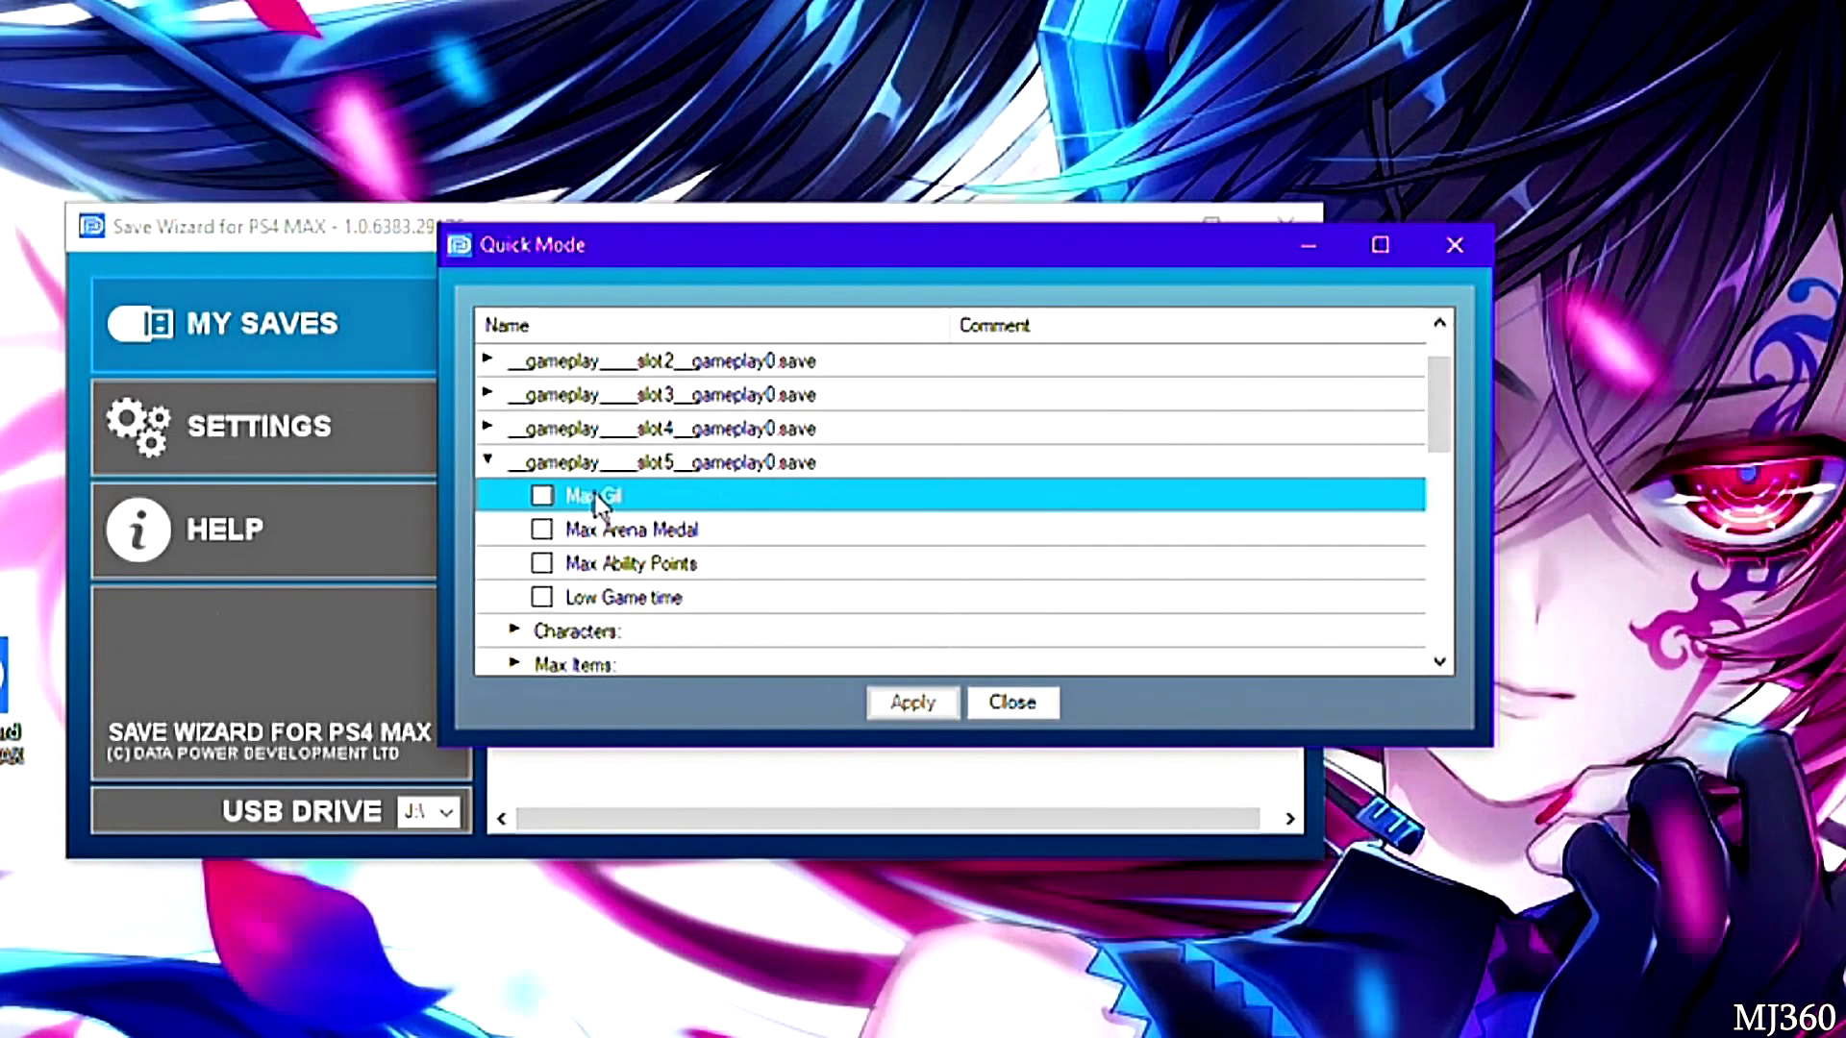
{"action": "left_click", "coordinate": [616, 530]}
{"action": "scroll", "coordinate": [630, 577], "scroll_direction": "down", "scroll_amount": 2}
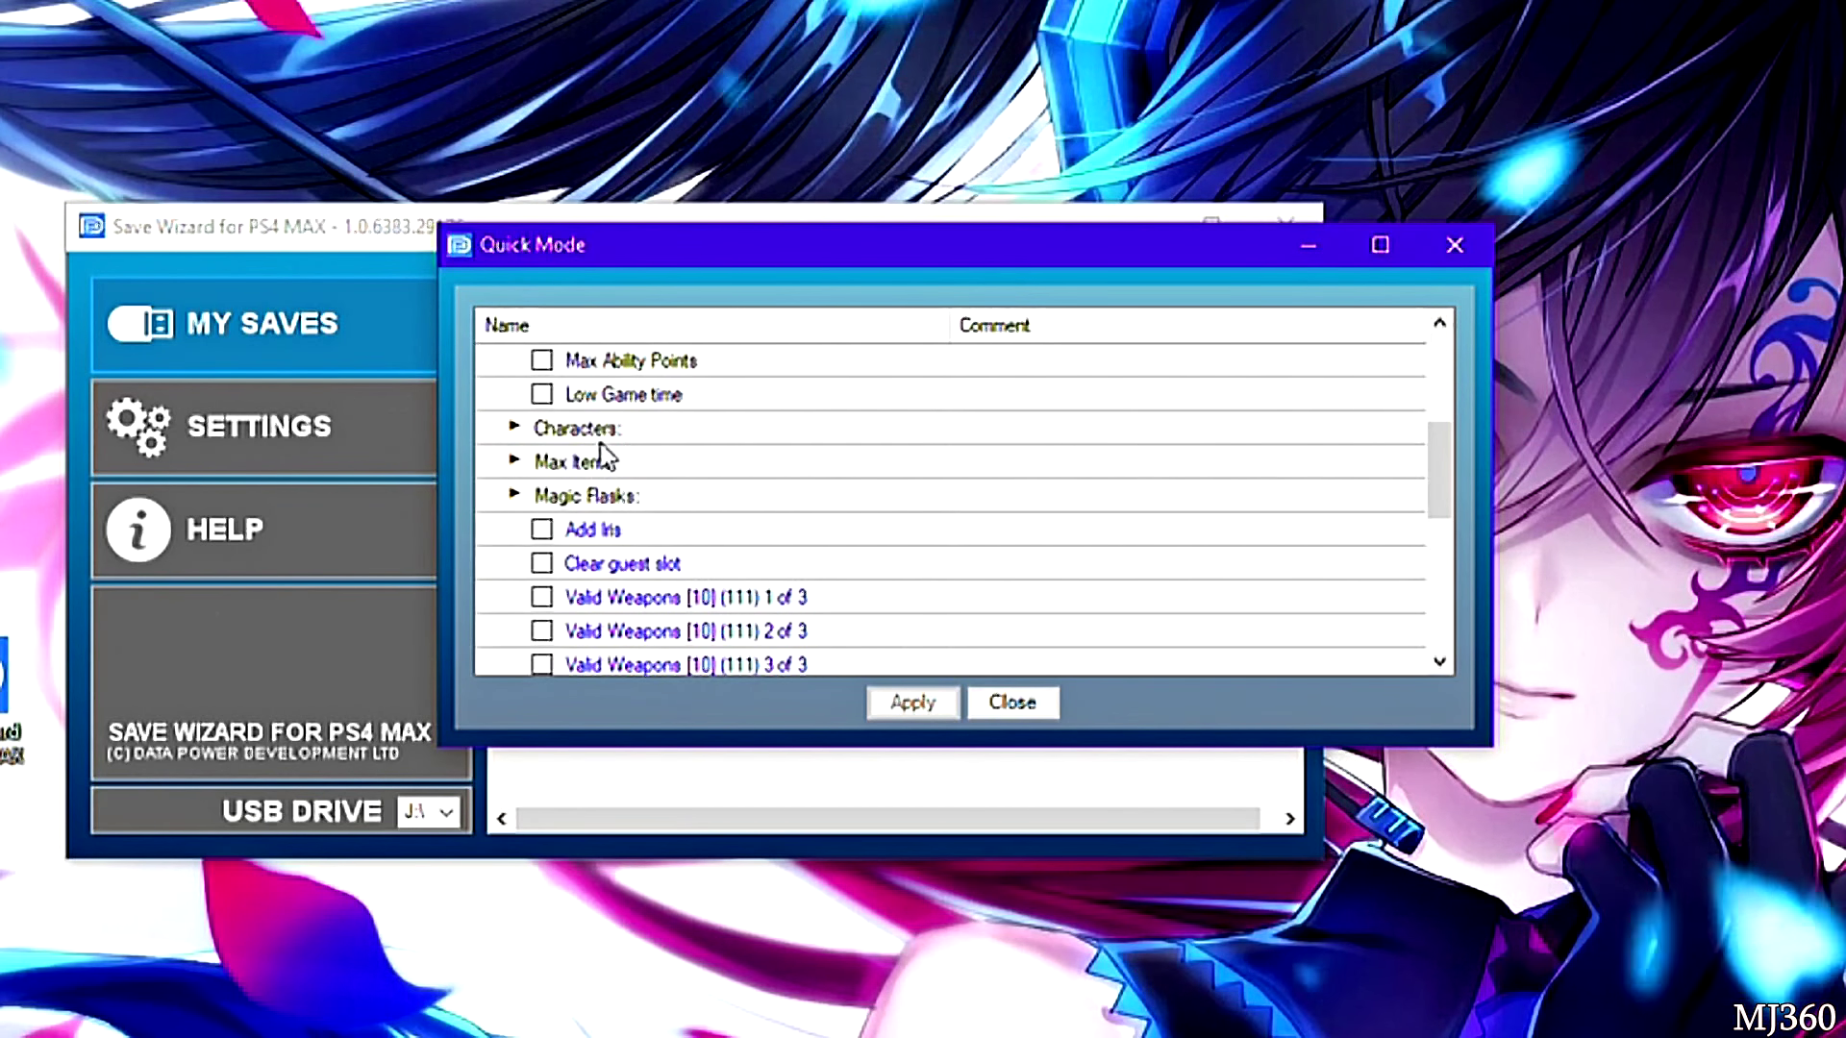
{"action": "scroll", "coordinate": [615, 469], "scroll_direction": "down", "scroll_amount": 2}
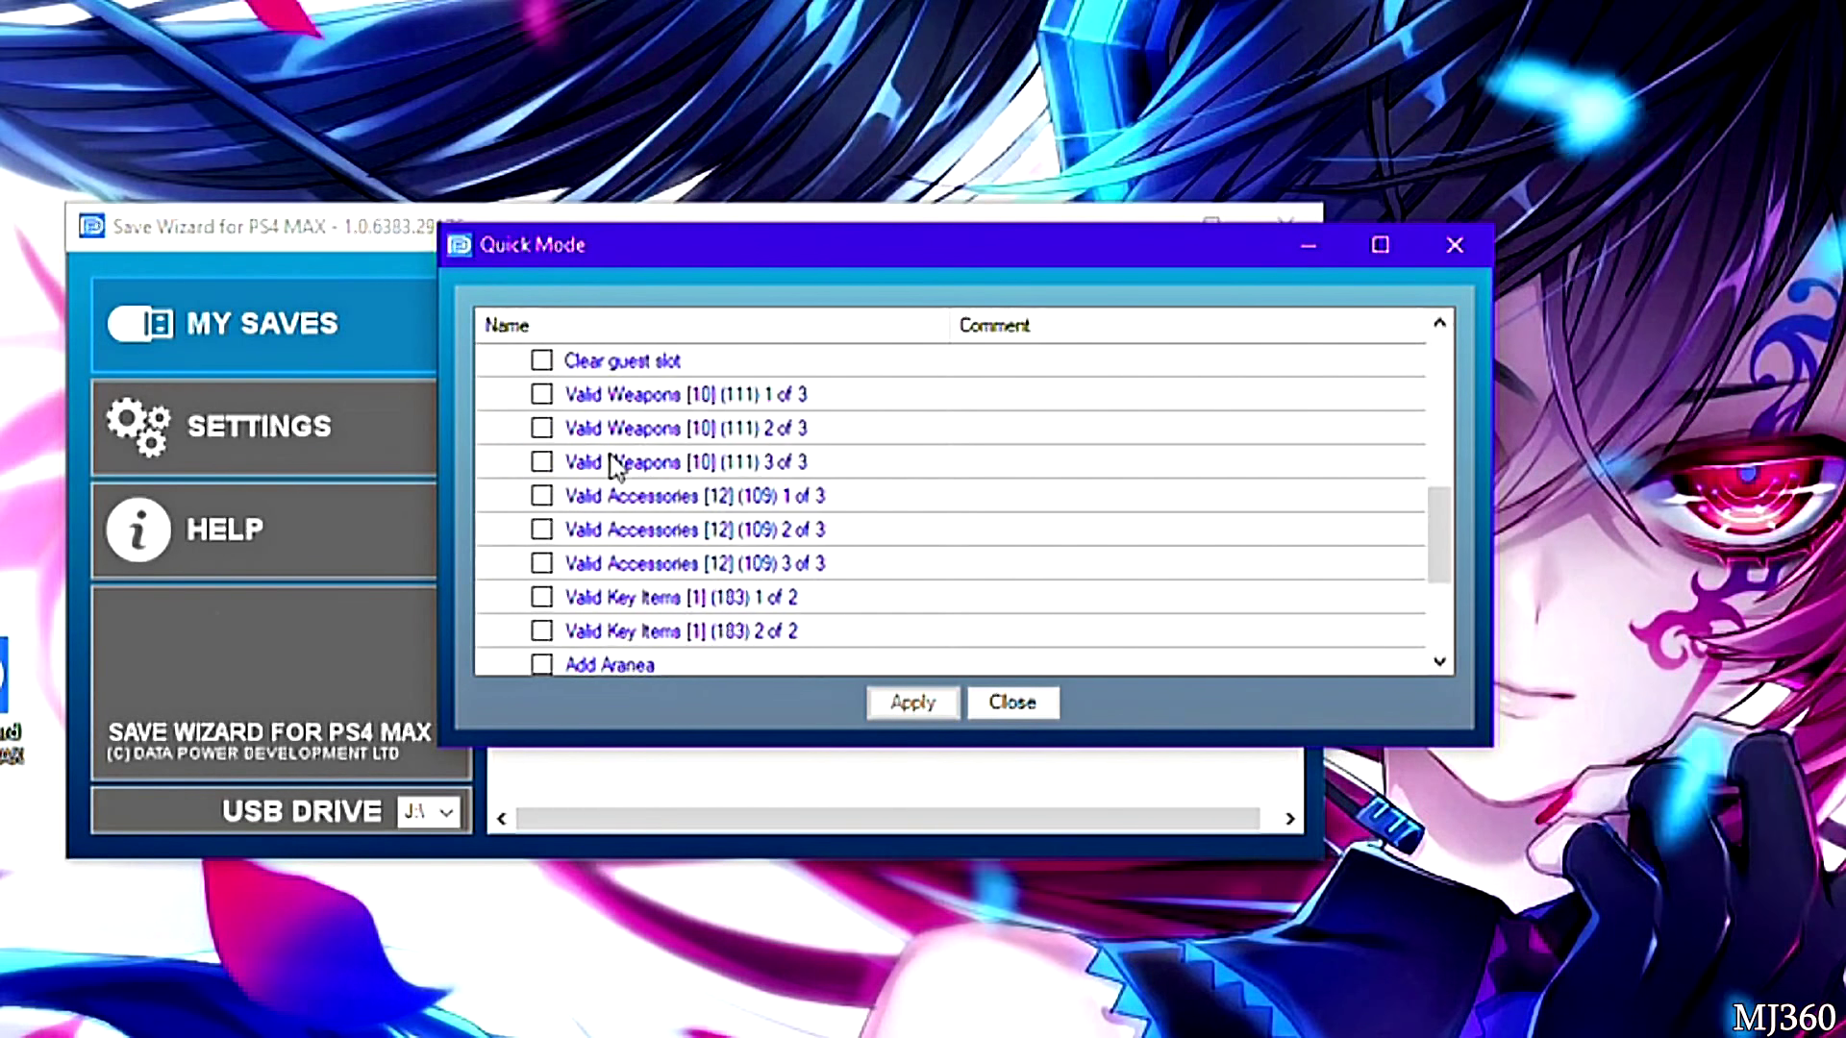
{"action": "scroll", "coordinate": [615, 468], "scroll_direction": "down", "scroll_amount": 2}
{"action": "scroll", "coordinate": [606, 481], "scroll_direction": "up", "scroll_amount": 3}
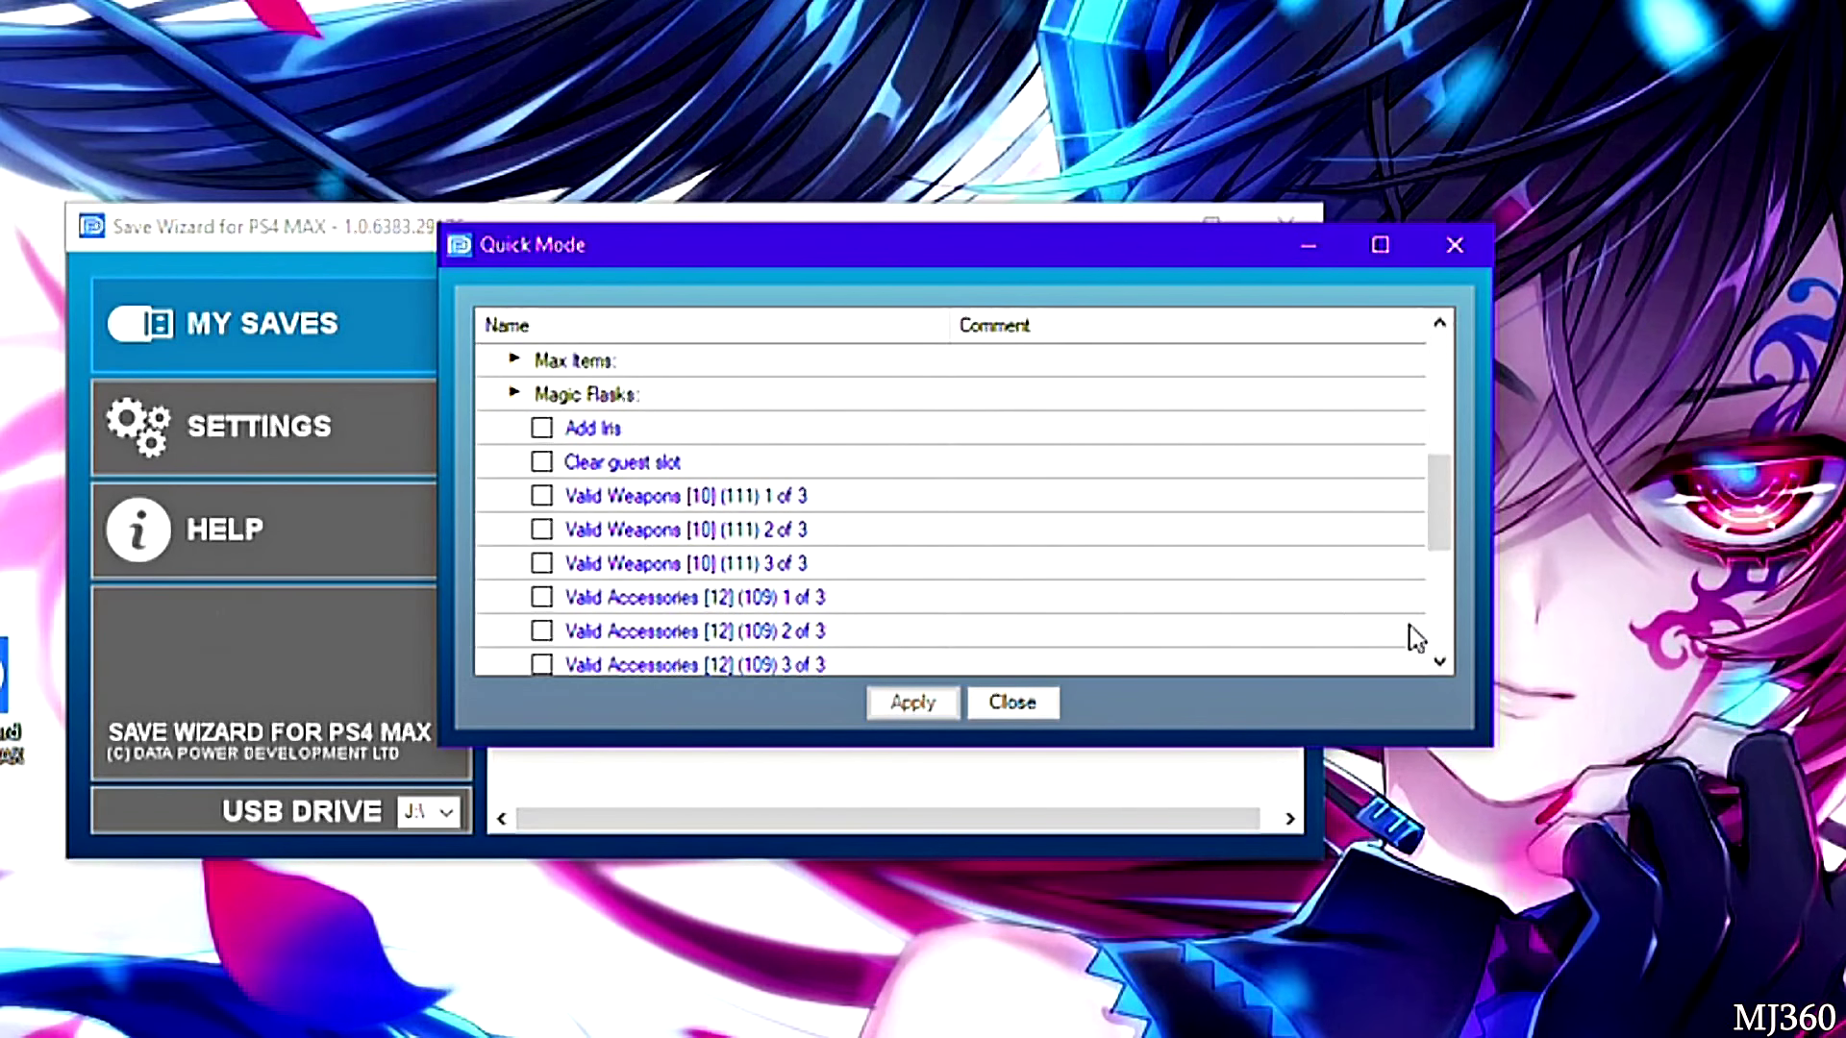
{"action": "scroll", "coordinate": [760, 582], "scroll_direction": "down", "scroll_amount": 1}
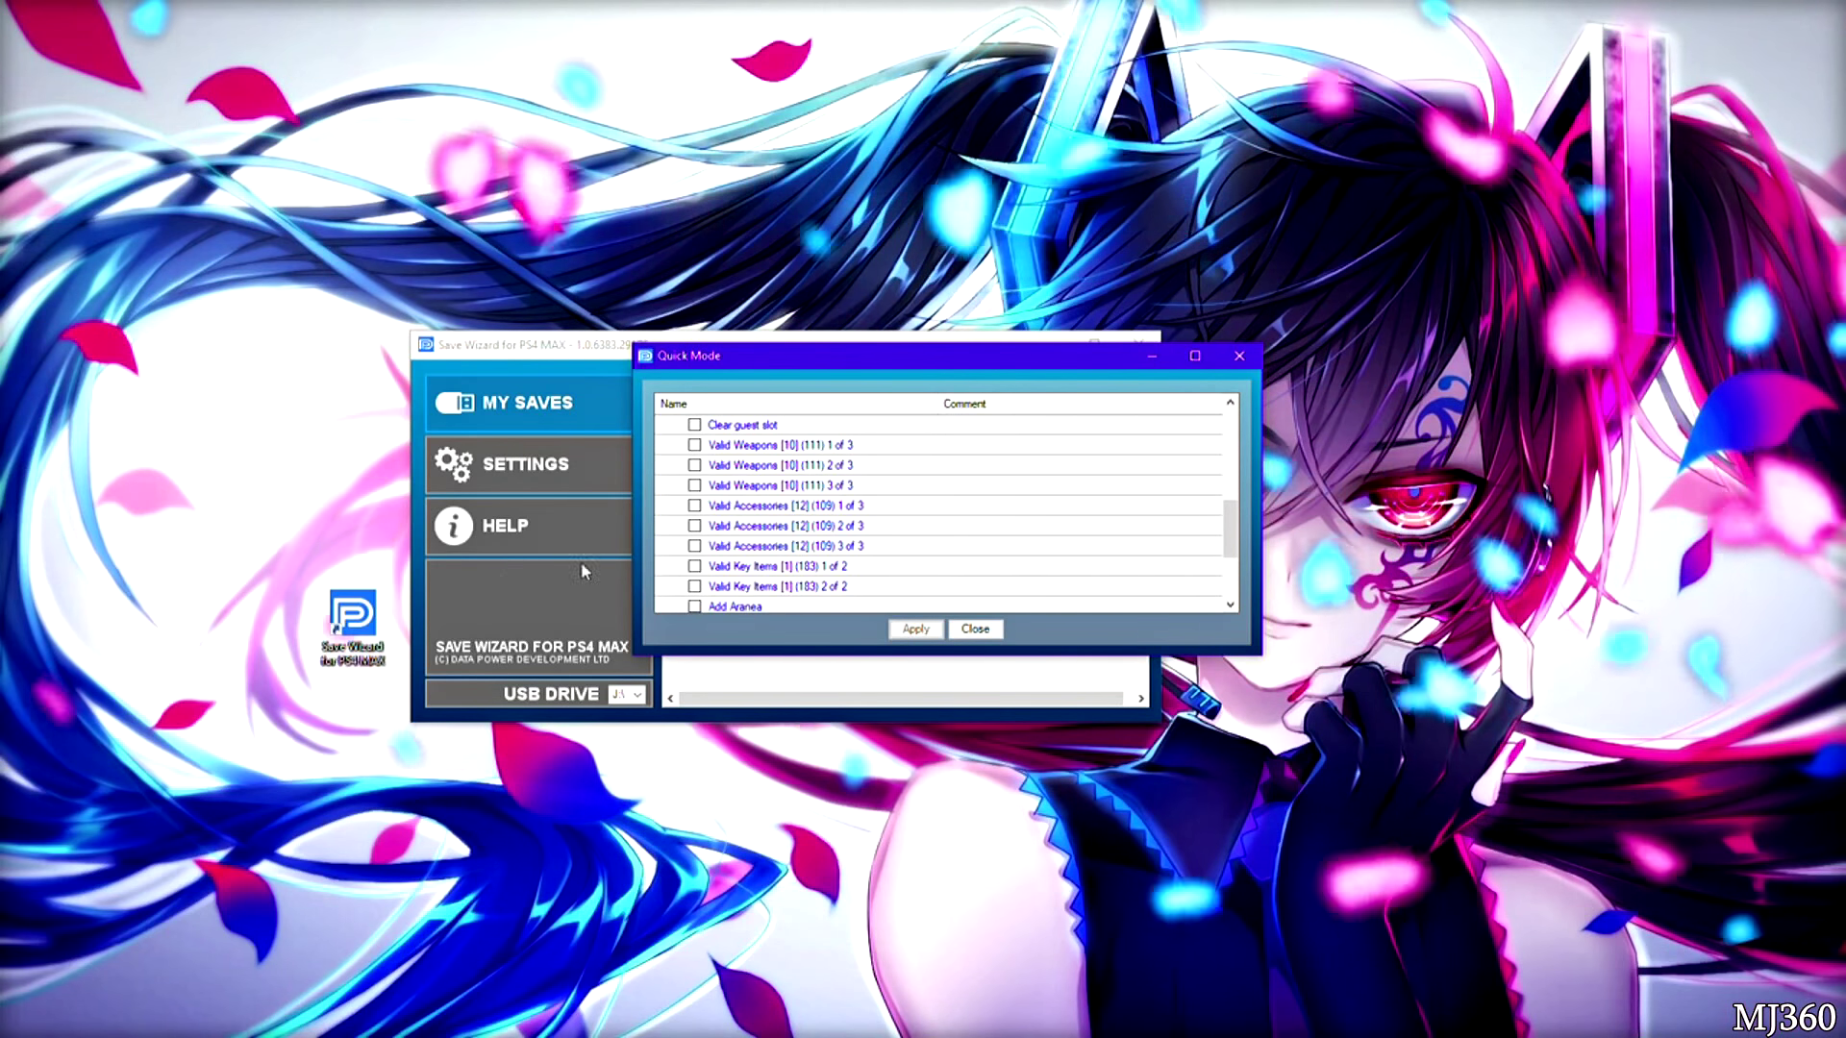
Minimize Quick Mode, switch to the FF XV Item Codes spreadsheet in Chrome and look through the quick_codes_valid sheet.
{"action": "left_click", "coordinate": [1157, 357]}
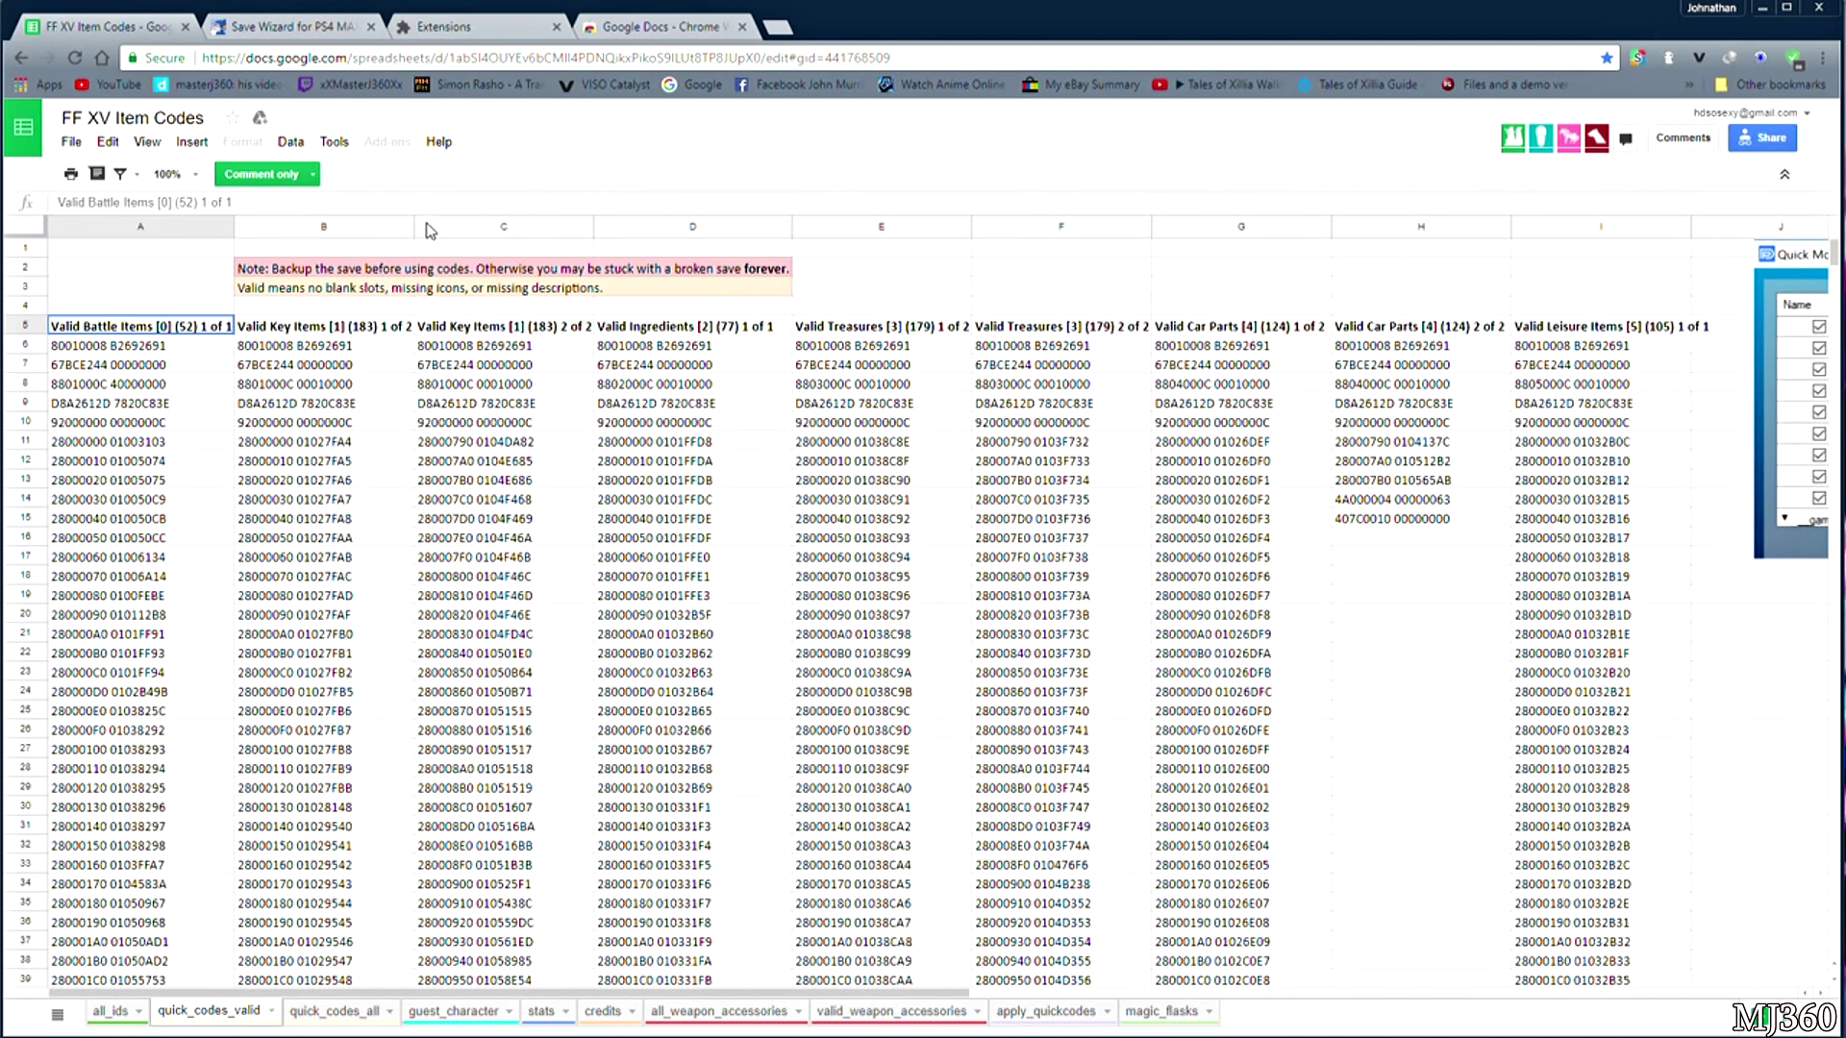
{"action": "scroll", "coordinate": [477, 254], "scroll_direction": "down", "scroll_amount": 2}
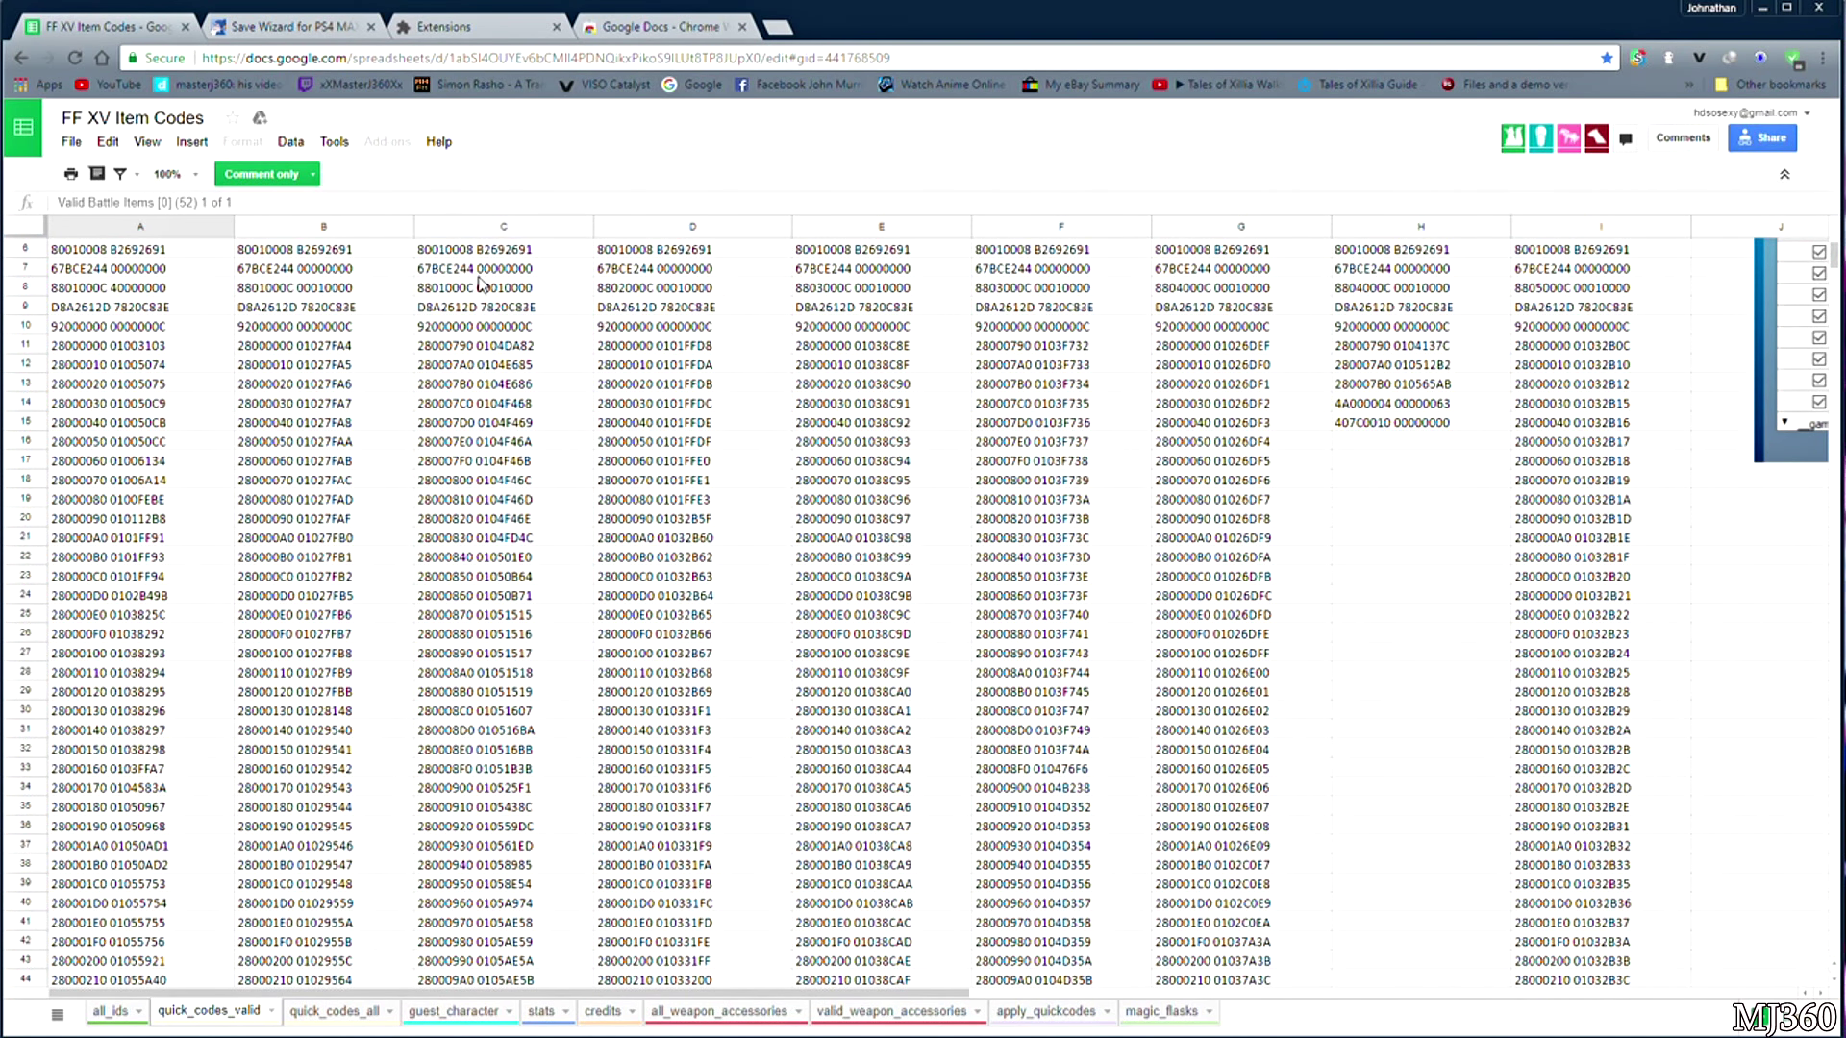
{"action": "scroll", "coordinate": [481, 283], "scroll_direction": "down", "scroll_amount": 10}
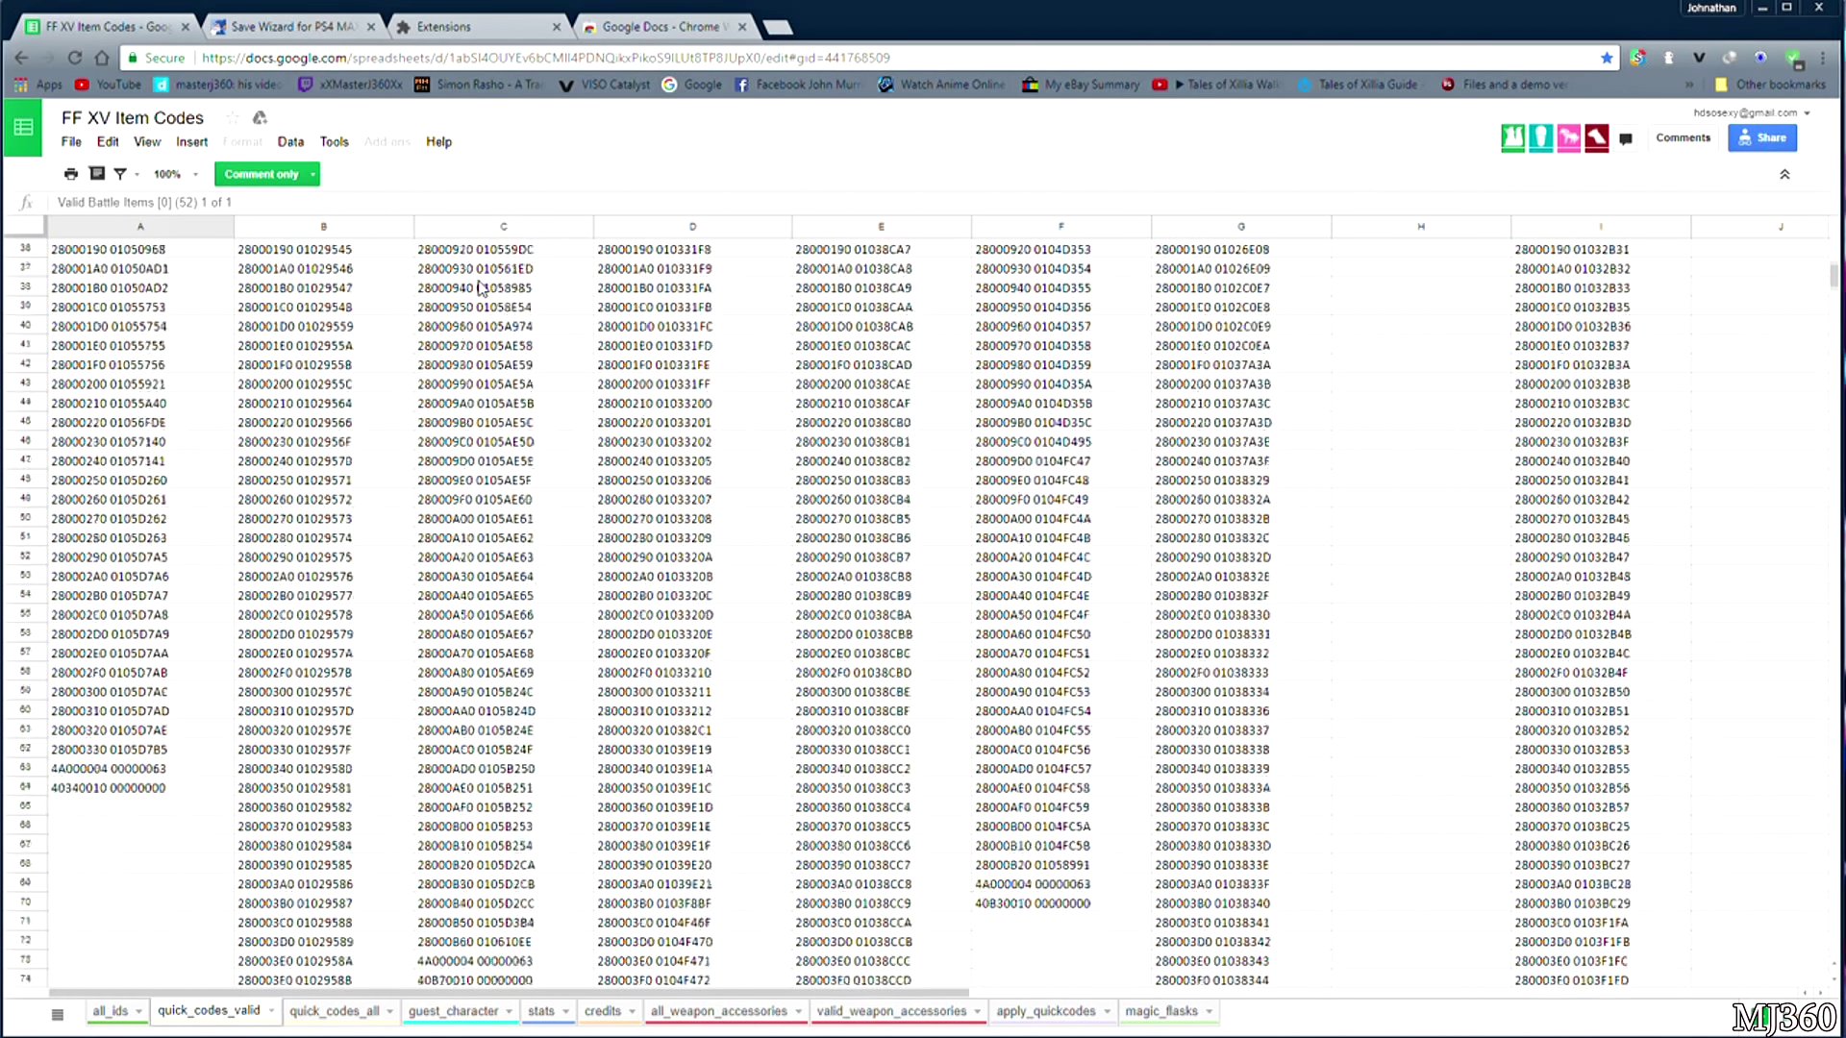
{"action": "scroll", "coordinate": [481, 288], "scroll_direction": "down", "scroll_amount": 8}
{"action": "scroll", "coordinate": [481, 287], "scroll_direction": "down", "scroll_amount": 11}
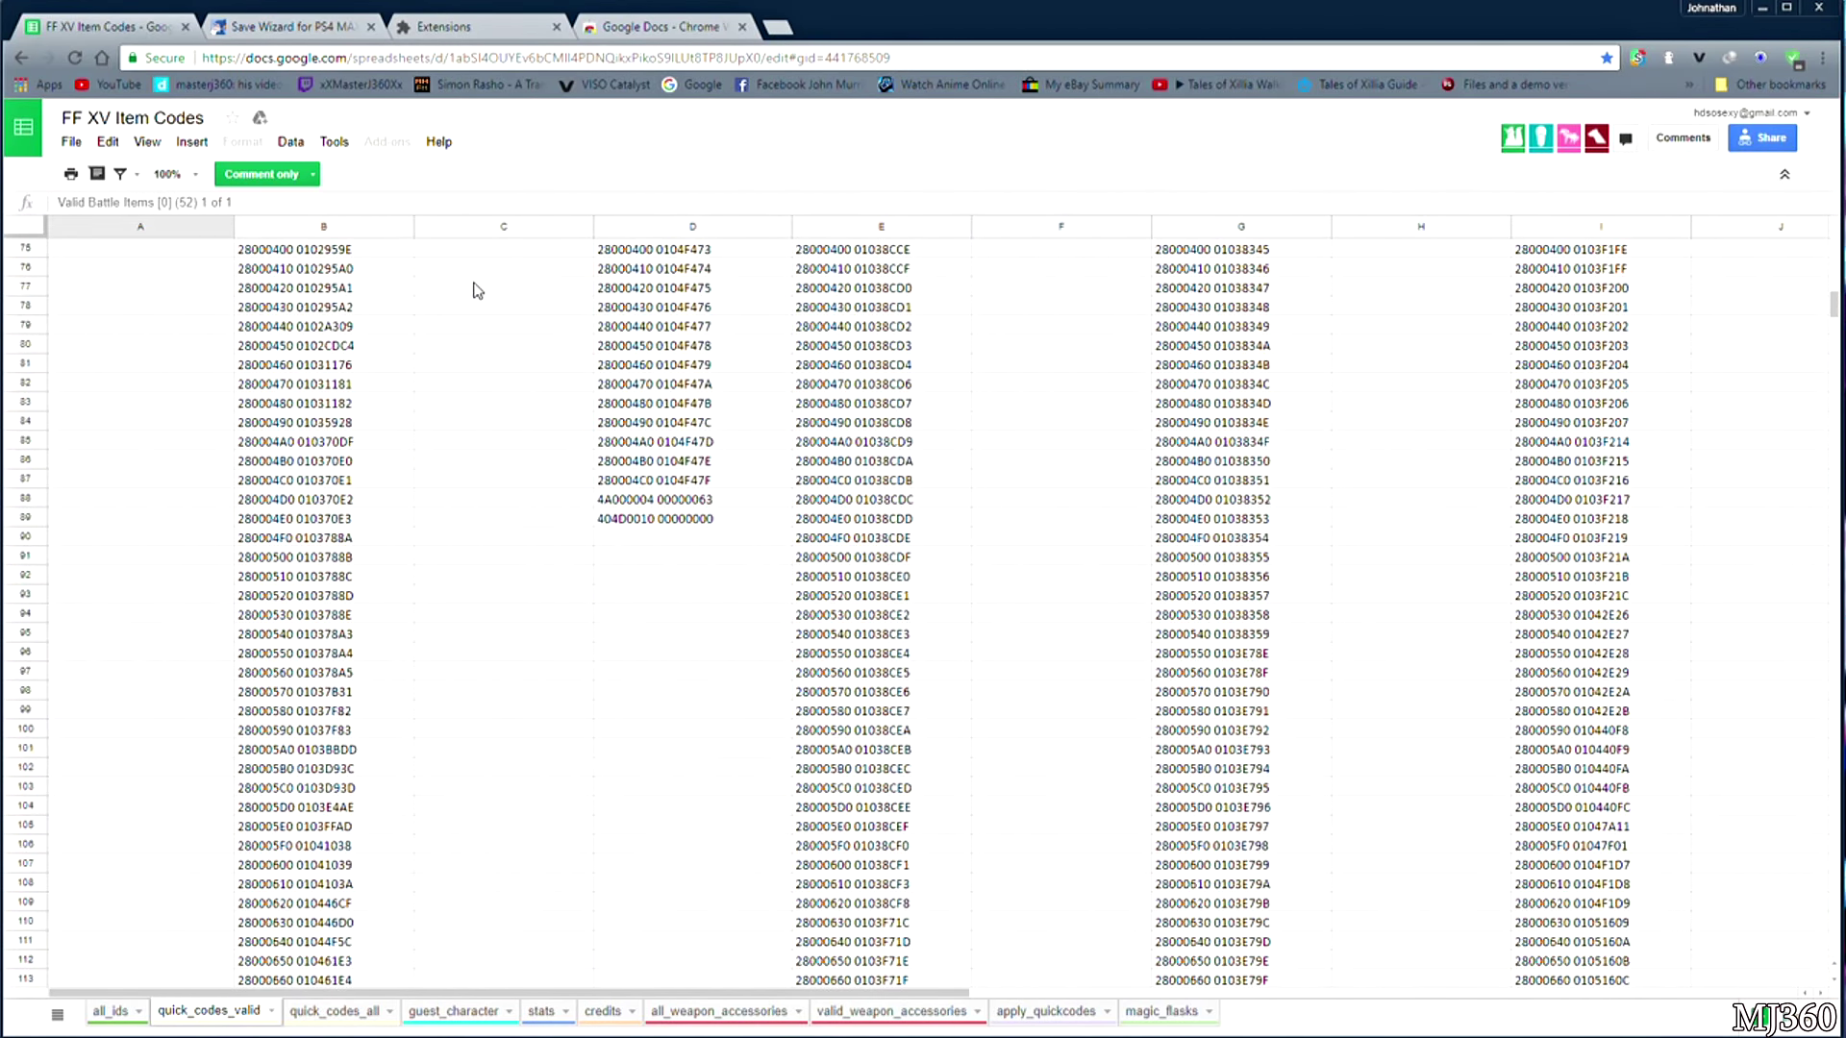
{"action": "scroll", "coordinate": [442, 327], "scroll_direction": "up", "scroll_amount": 20}
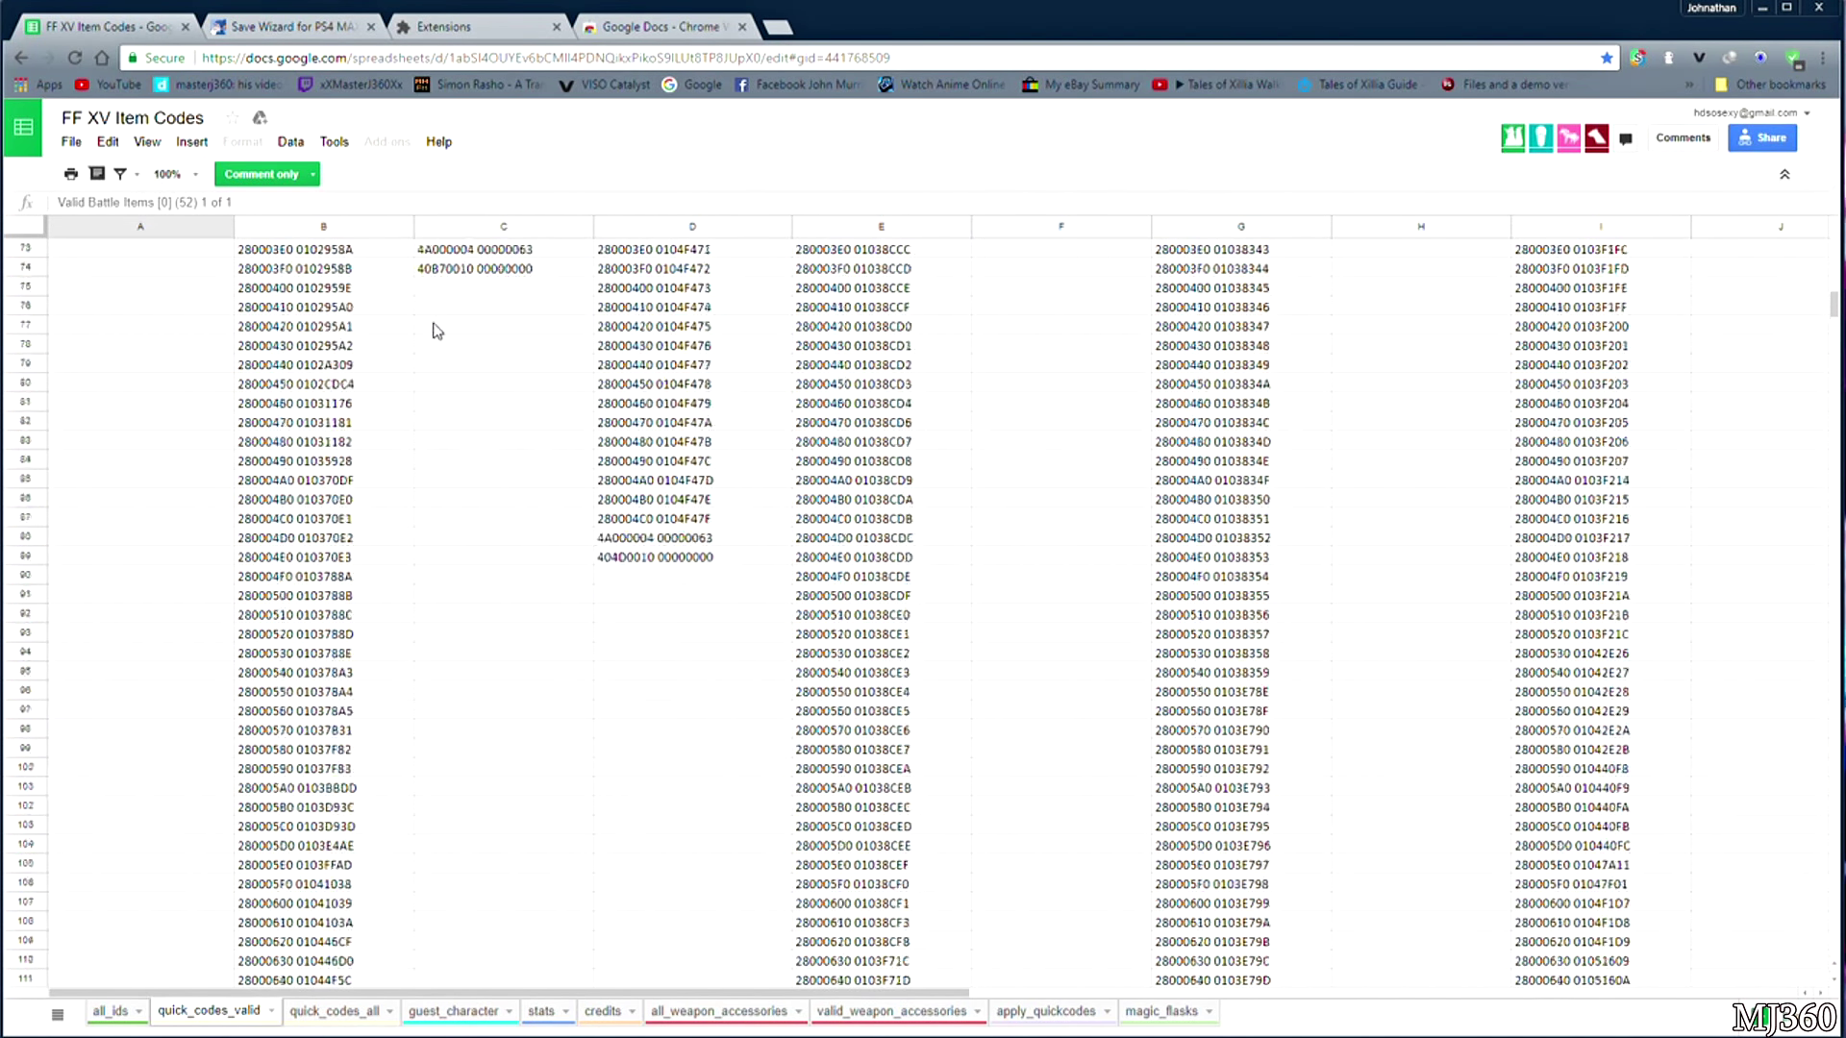
{"action": "scroll", "coordinate": [404, 358], "scroll_direction": "up", "scroll_amount": 6}
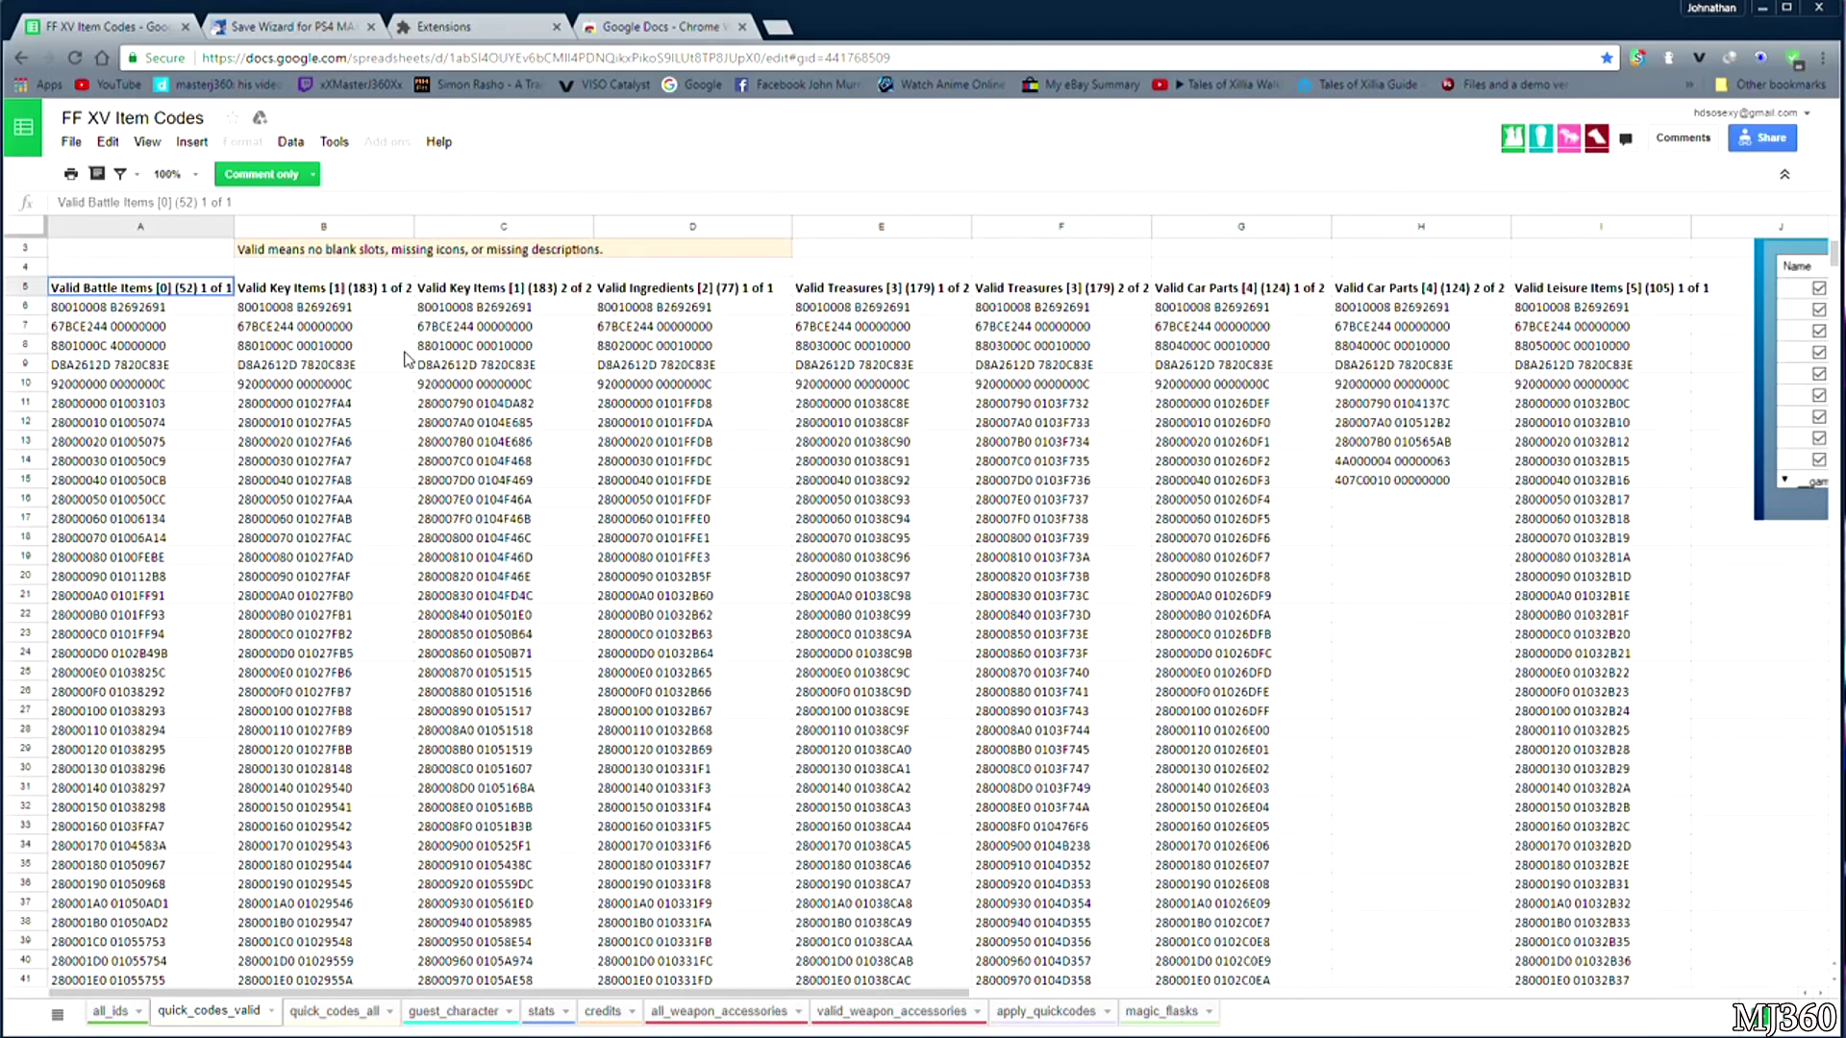